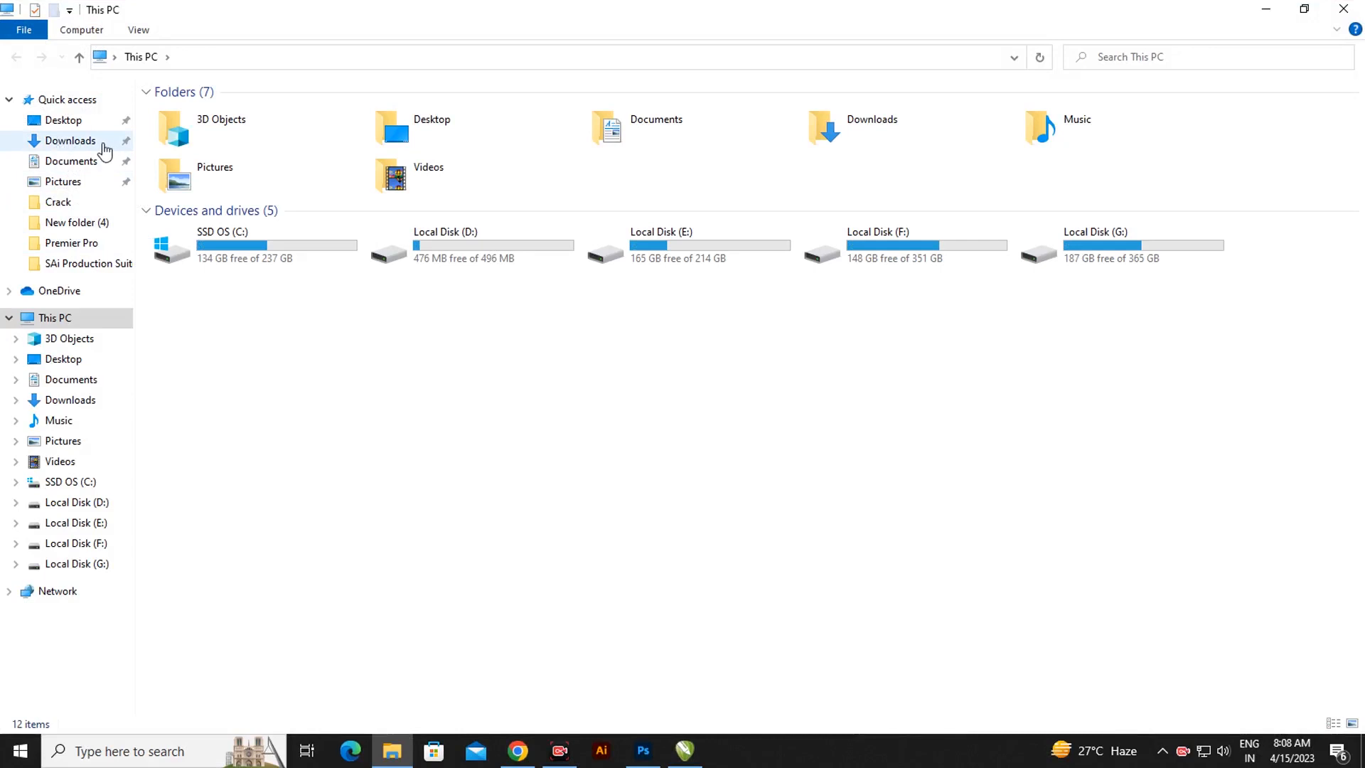
Extract the 15-4-23 RAR archive in Downloads with Extract Here, entering the archive password
{"action": "left_click", "coordinate": [74, 148]}
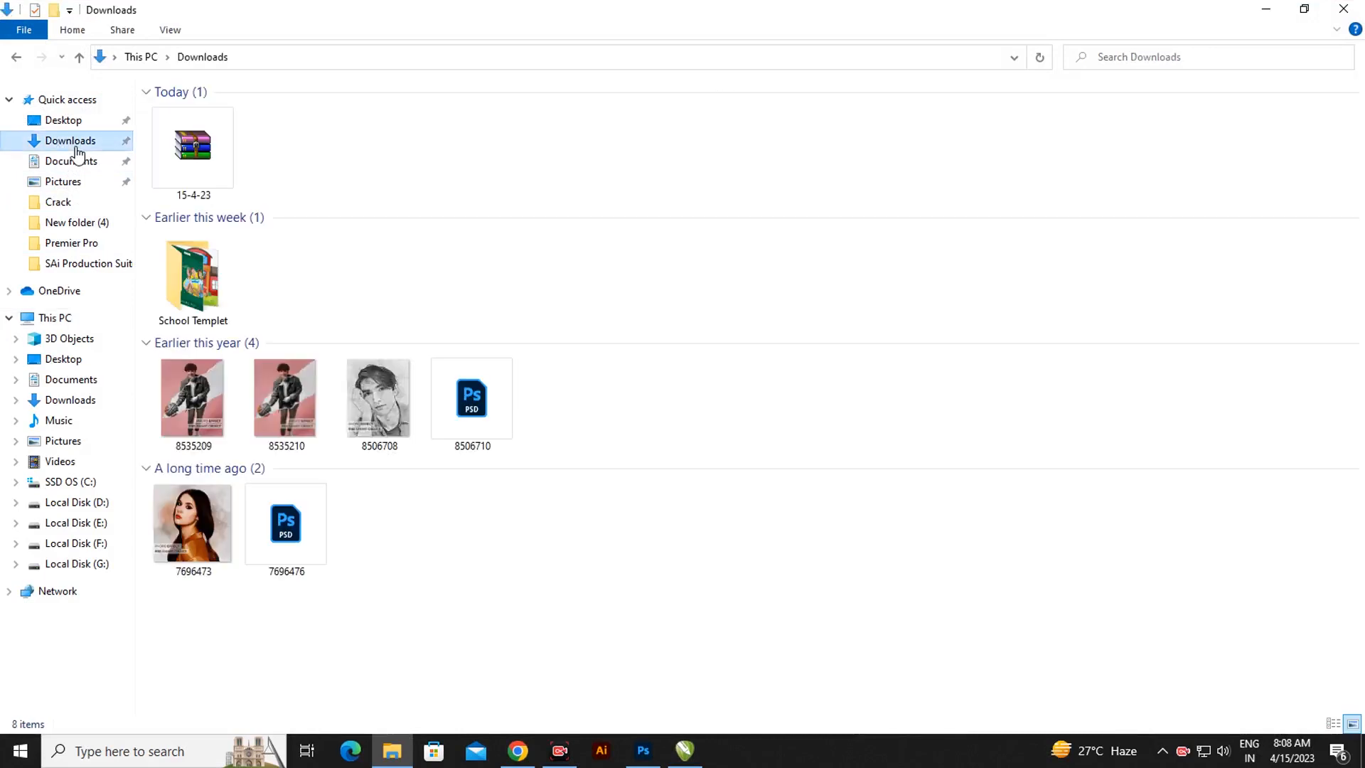
{"action": "left_click", "coordinate": [204, 150]}
{"action": "right_click", "coordinate": [203, 145]}
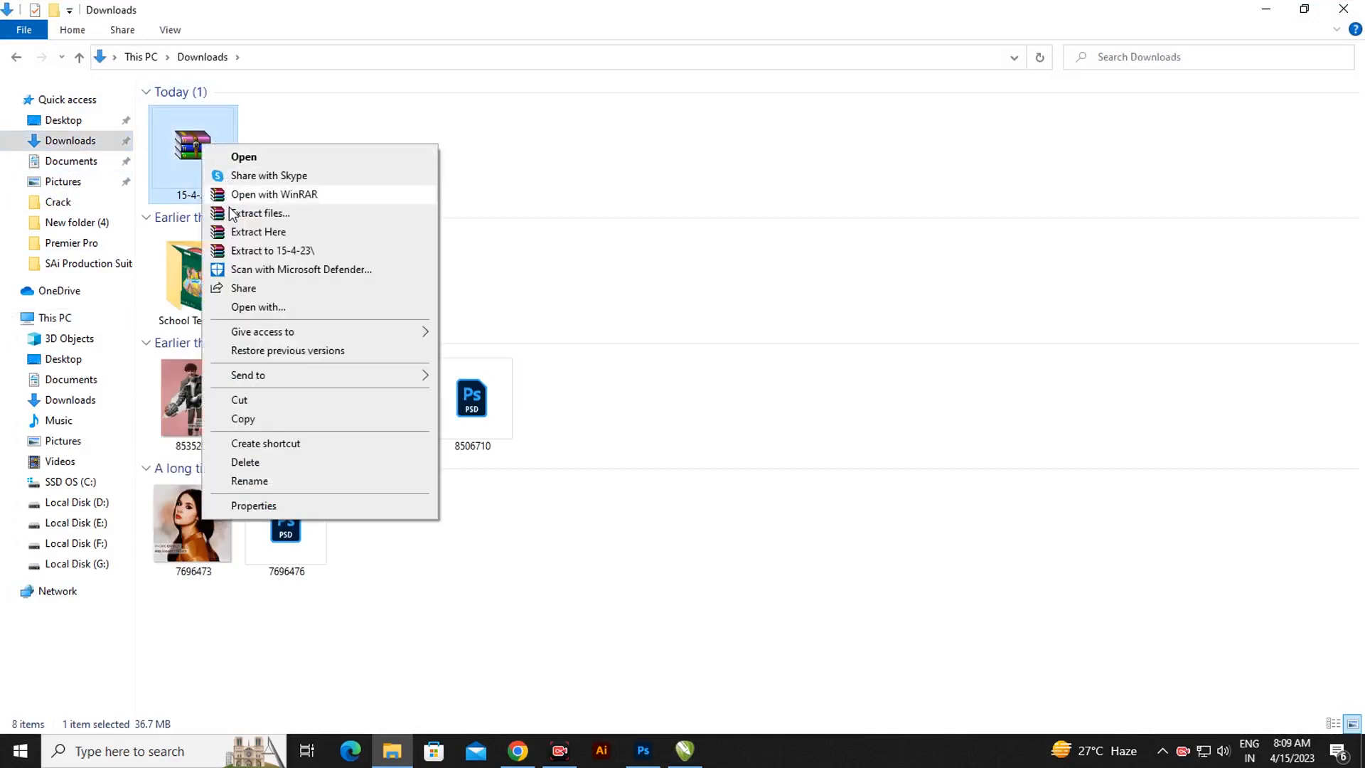
{"action": "left_click", "coordinate": [248, 238]}
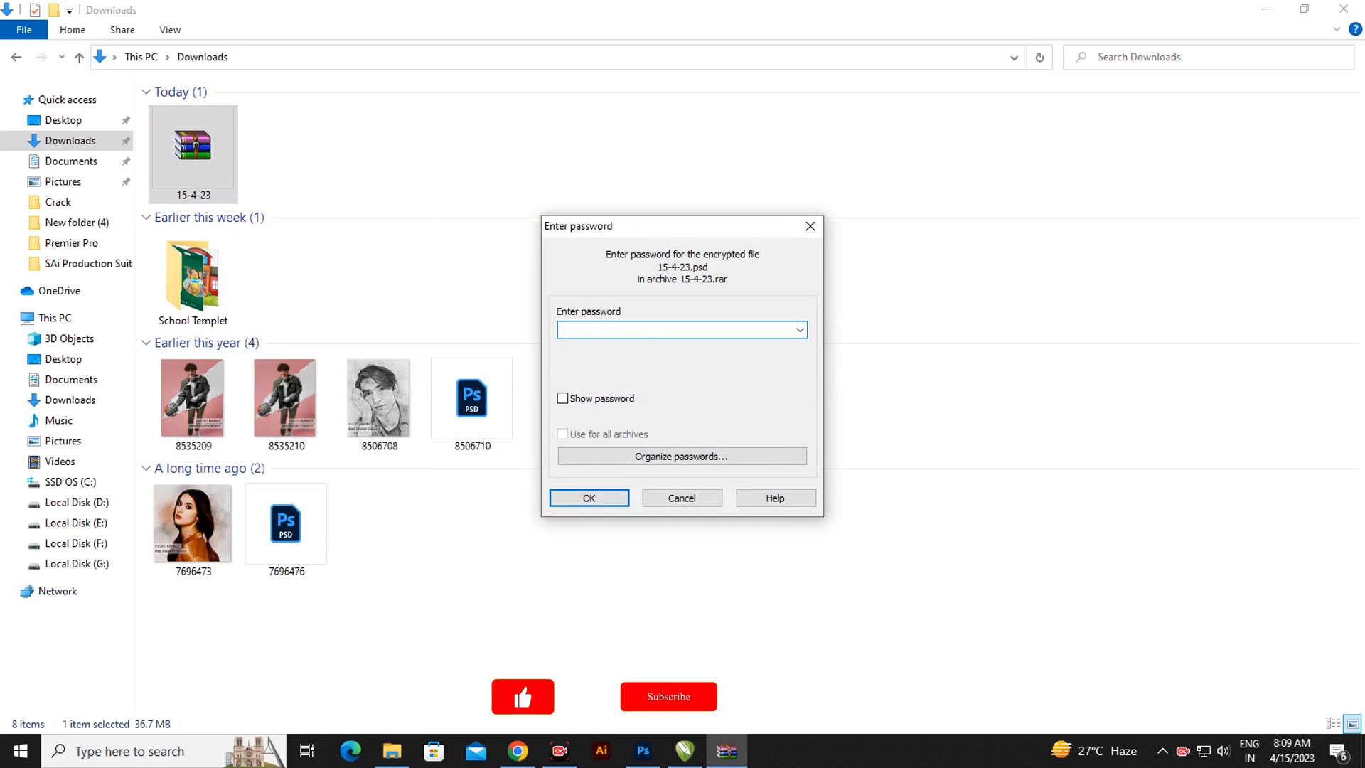
{"action": "type", "text": "•••••"}
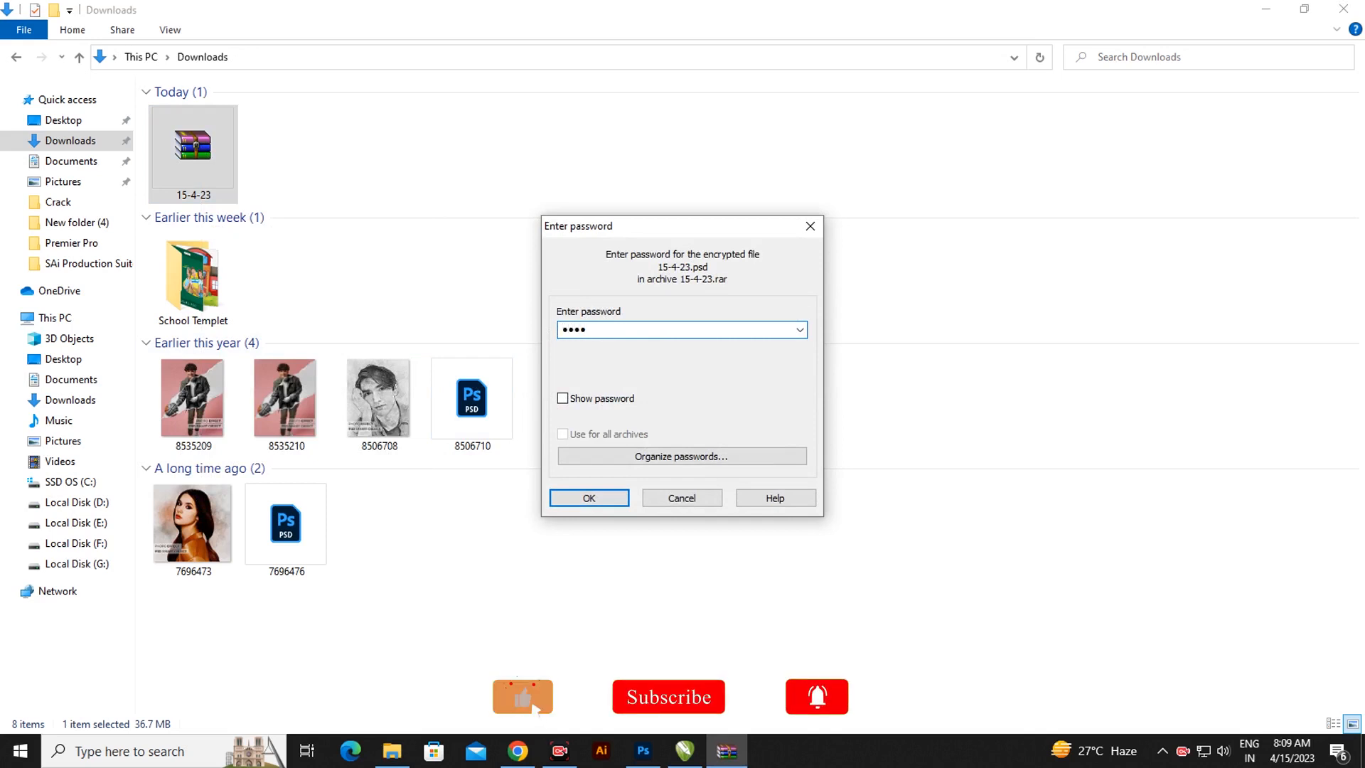
{"action": "type", "text": "•••"}
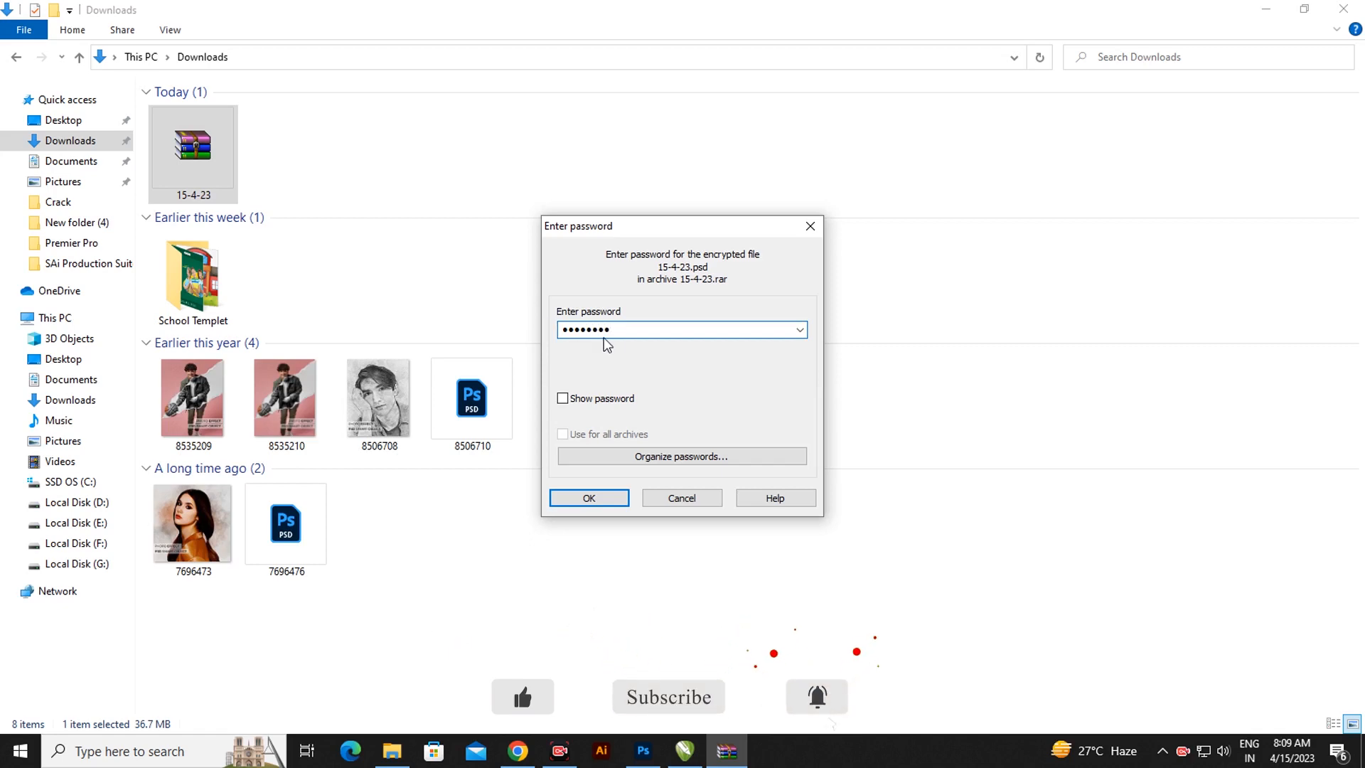
{"action": "key", "text": "ctrl+a"}
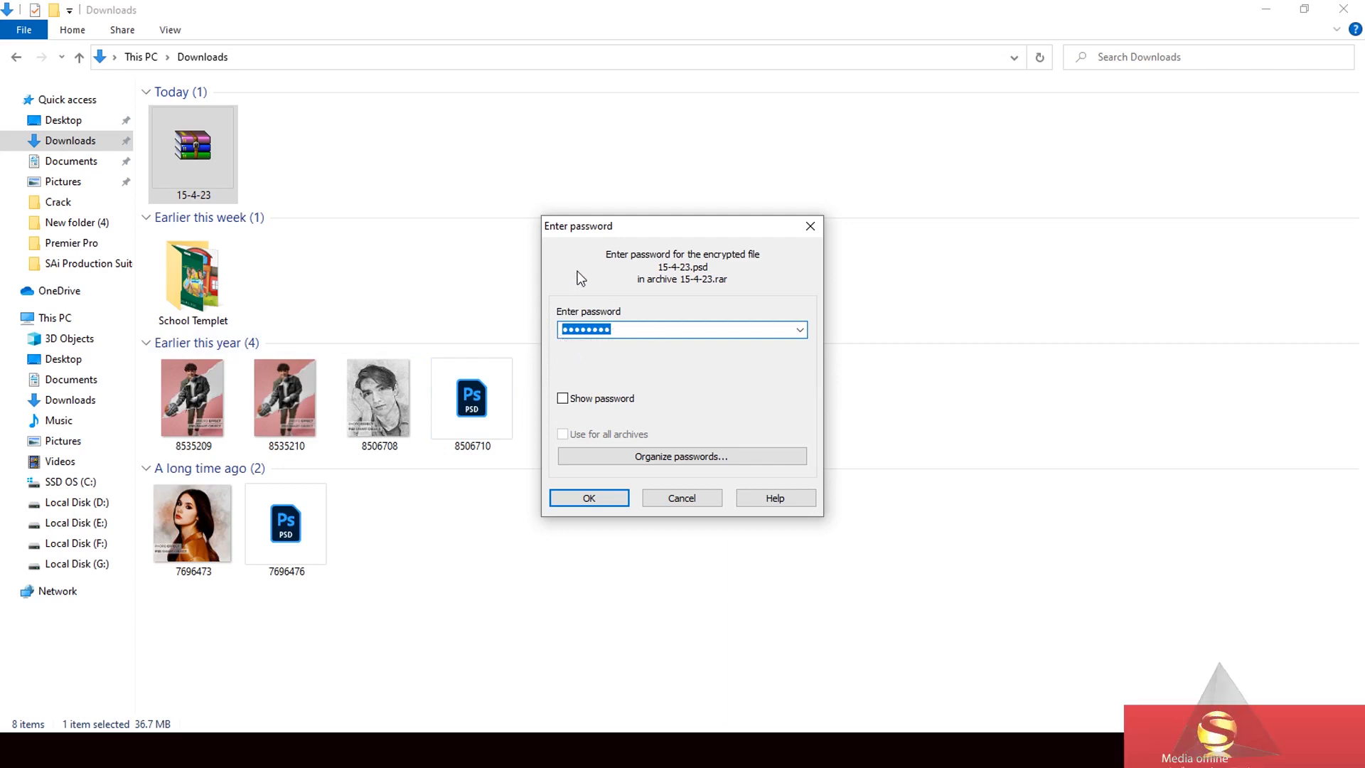
{"action": "left_click", "coordinate": [613, 497]}
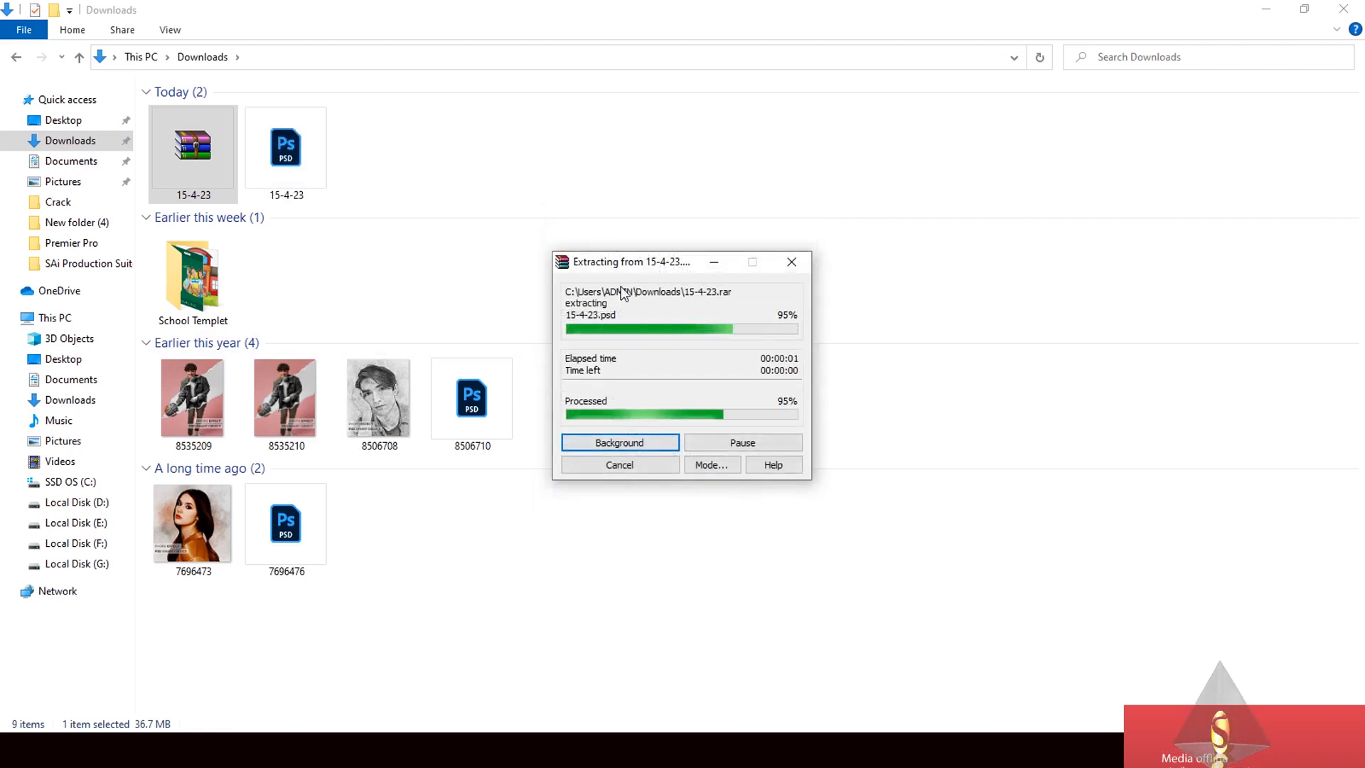
Open the extracted 15-4-23.psd in Photoshop by dropping it into the app
{"action": "left_click", "coordinate": [296, 168]}
{"action": "left_click_drag", "start_coordinate": [296, 162], "coordinate": [488, 386]}
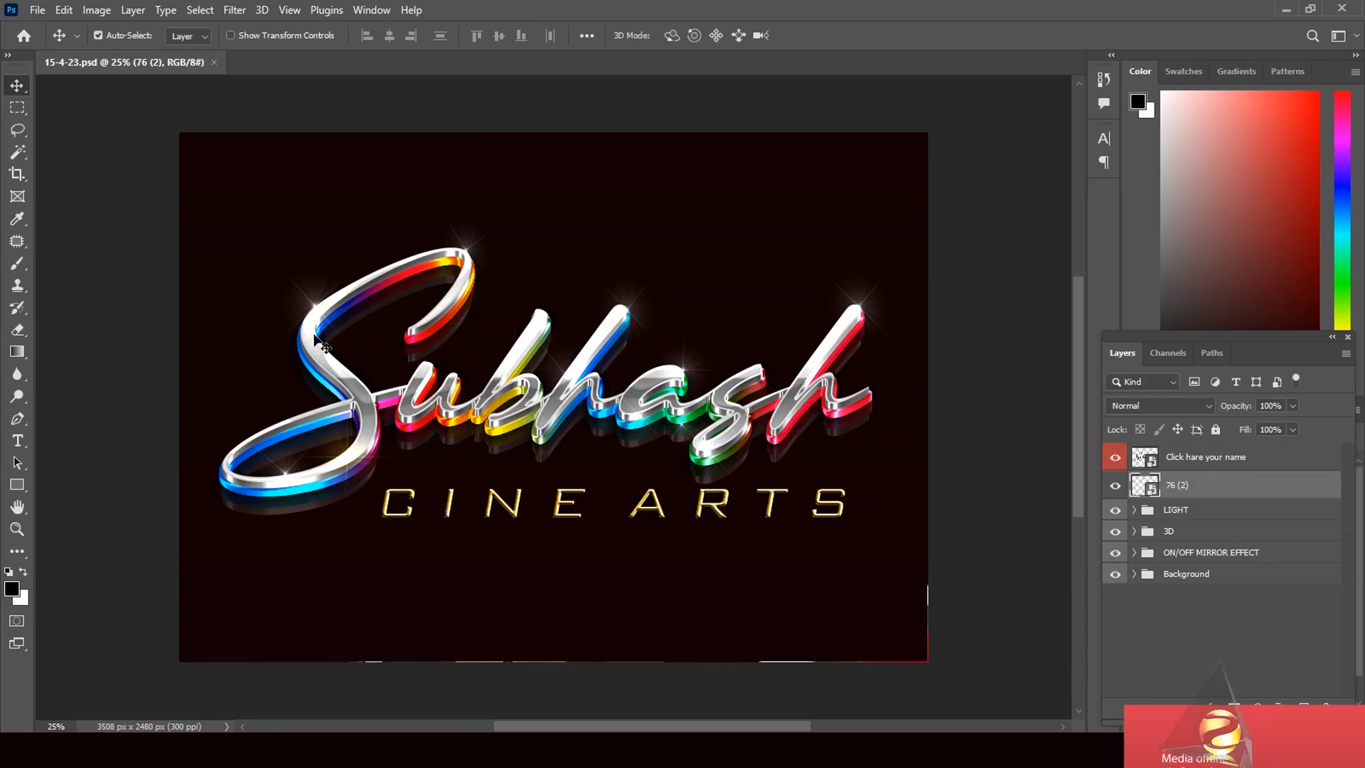
Open the 'Click hare your name' smart object and retype its text as 'Subhash'
{"action": "double_click", "coordinate": [1154, 463]}
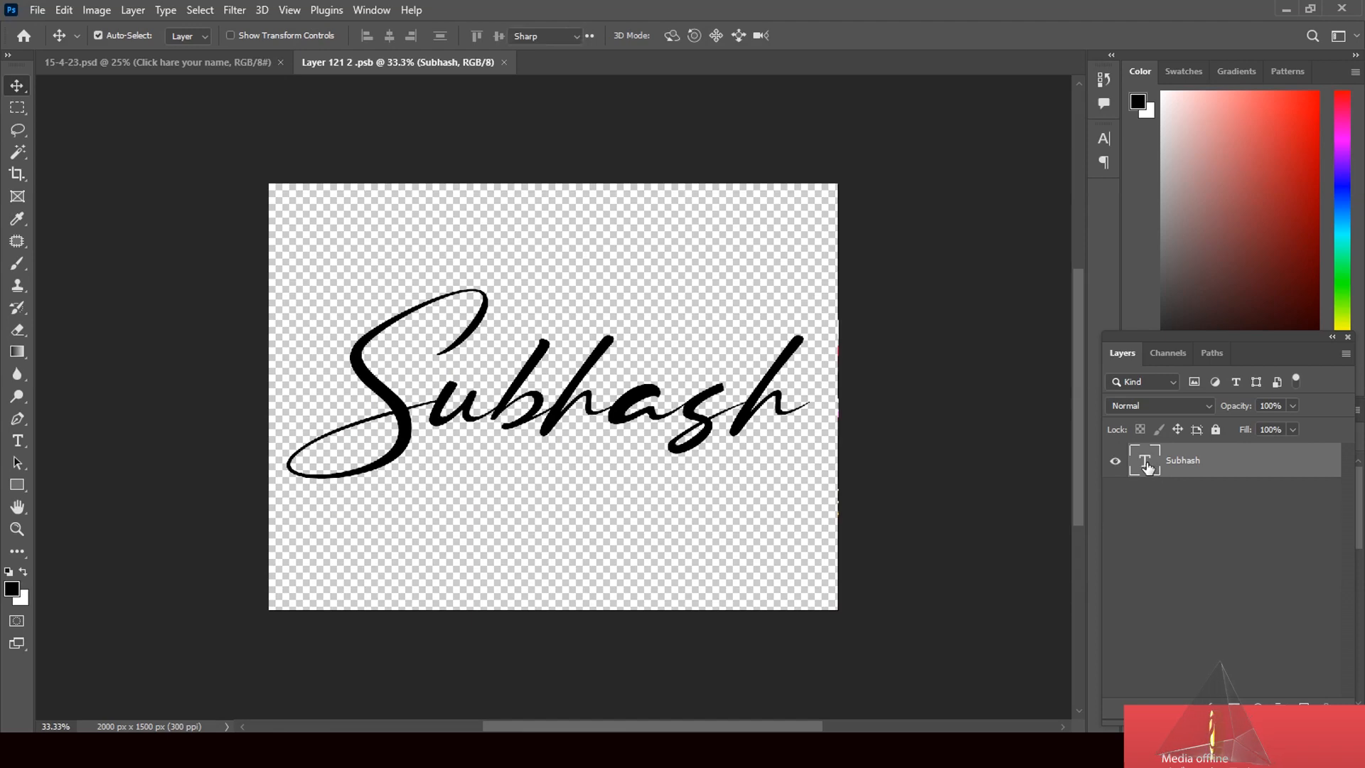
{"action": "double_click", "coordinate": [1148, 463]}
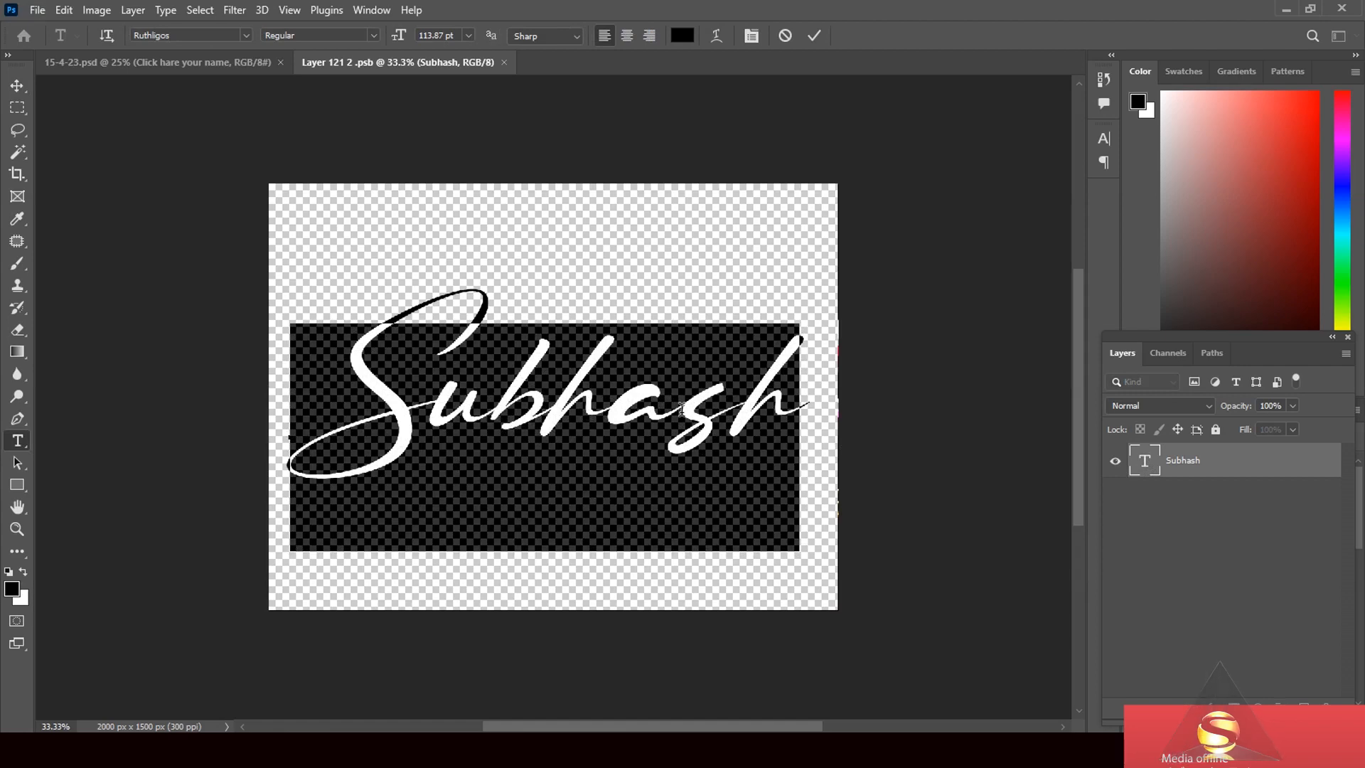
{"action": "type", "text": "S"}
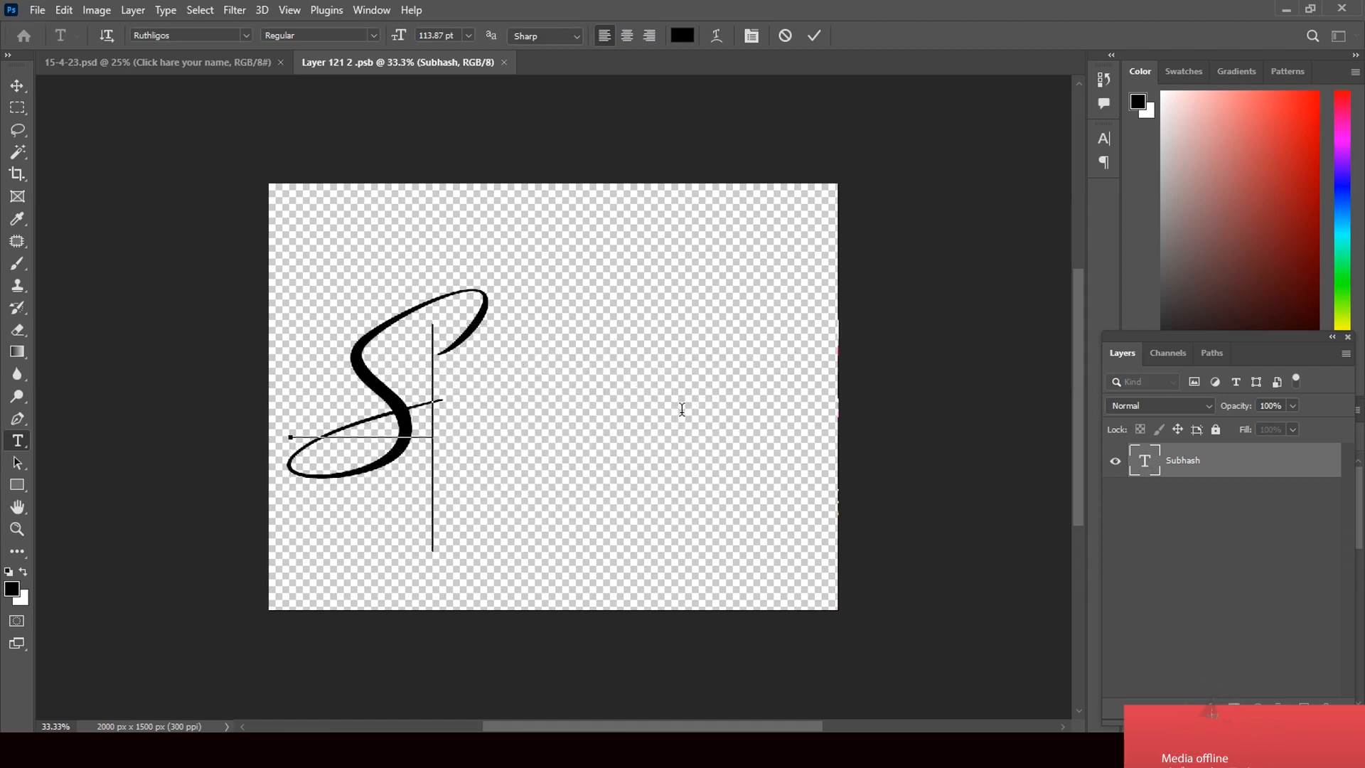
{"action": "type", "text": "ubhash"}
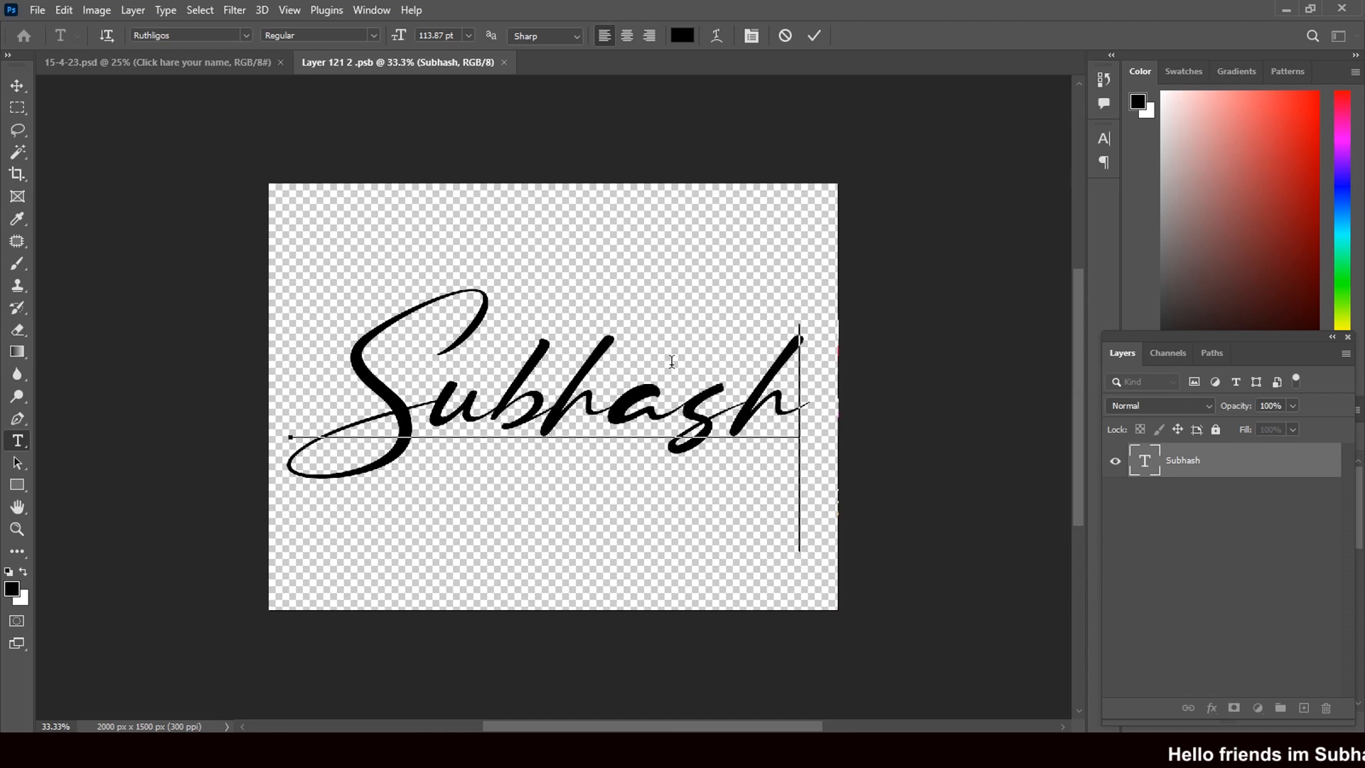
{"action": "left_click", "coordinate": [17, 86]}
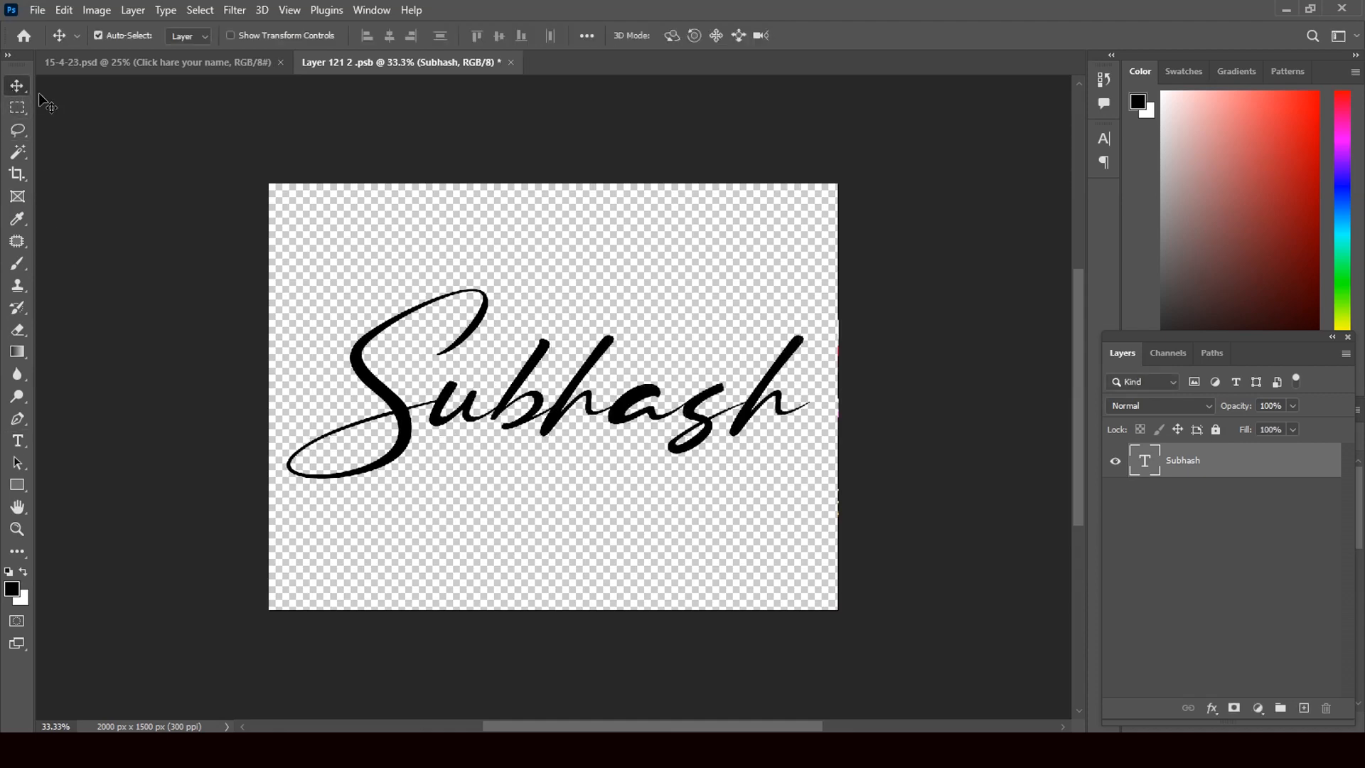
Change the Subhash text's font to adela
{"action": "left_click", "coordinate": [20, 441]}
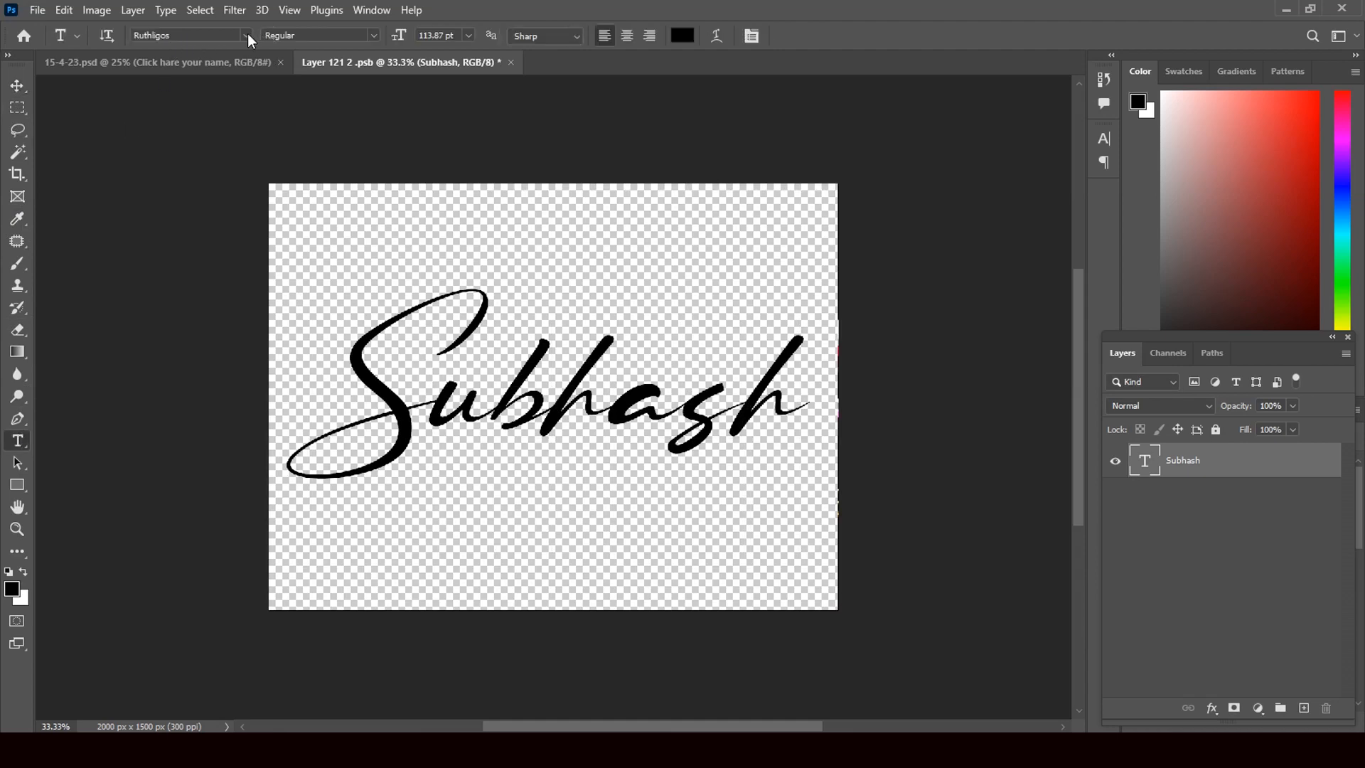
{"action": "left_click", "coordinate": [246, 35]}
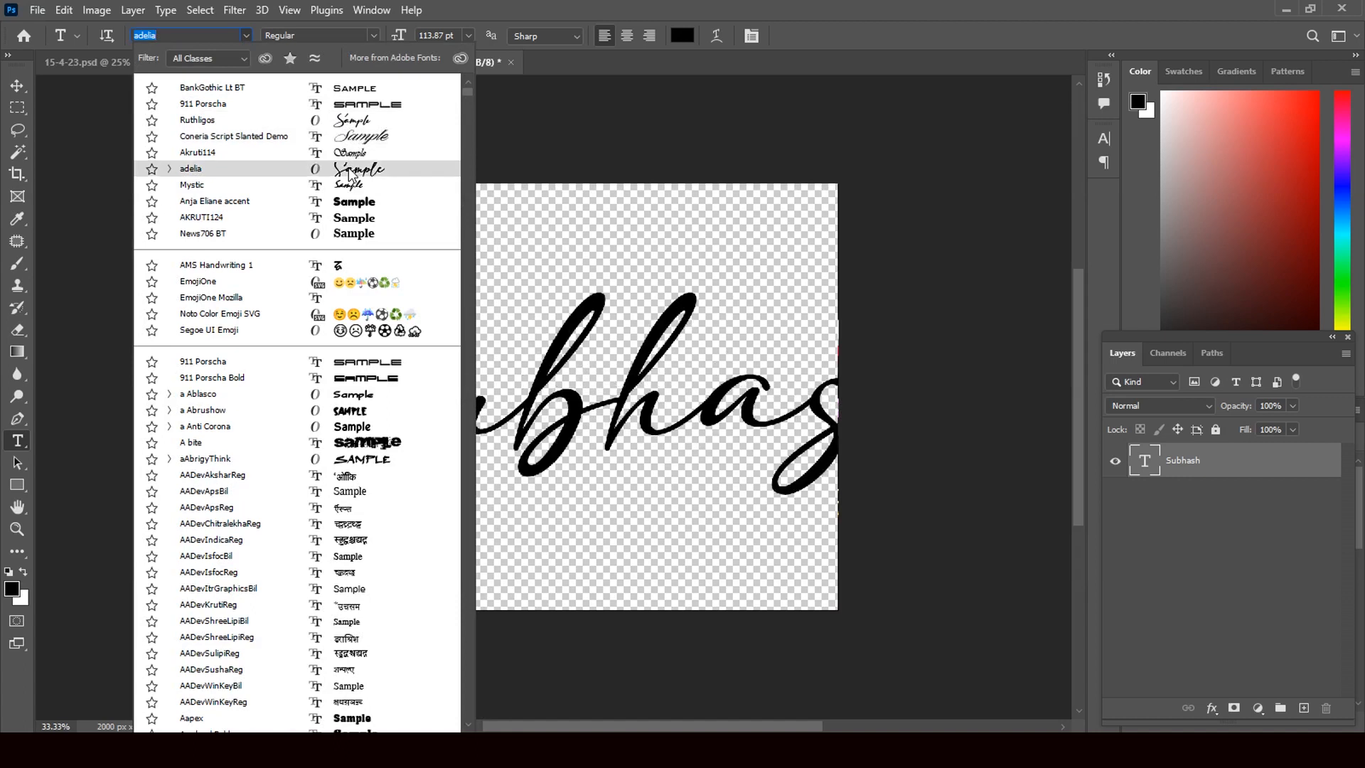
{"action": "left_click", "coordinate": [349, 171]}
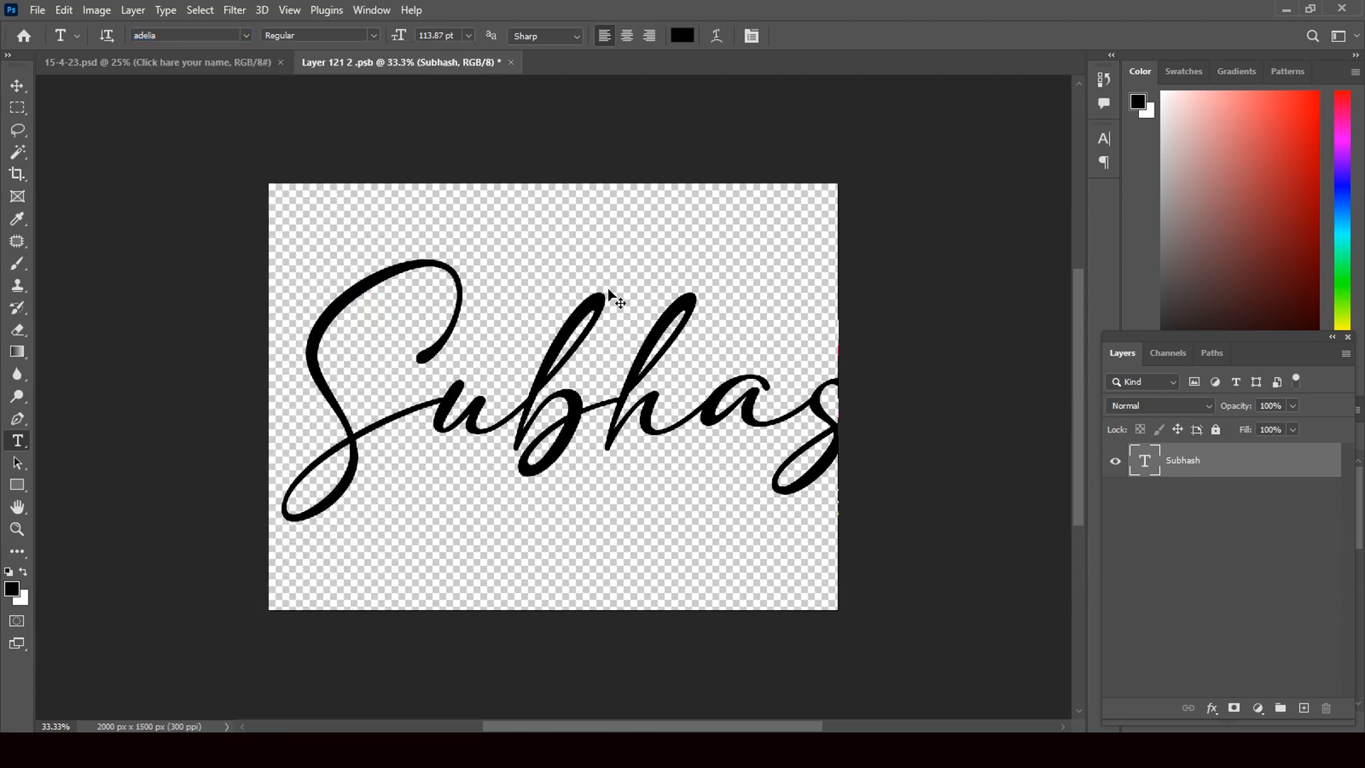
Scale the Subhash text to about 73% and centre it on the canvas
{"action": "key", "text": "ctrl+t"}
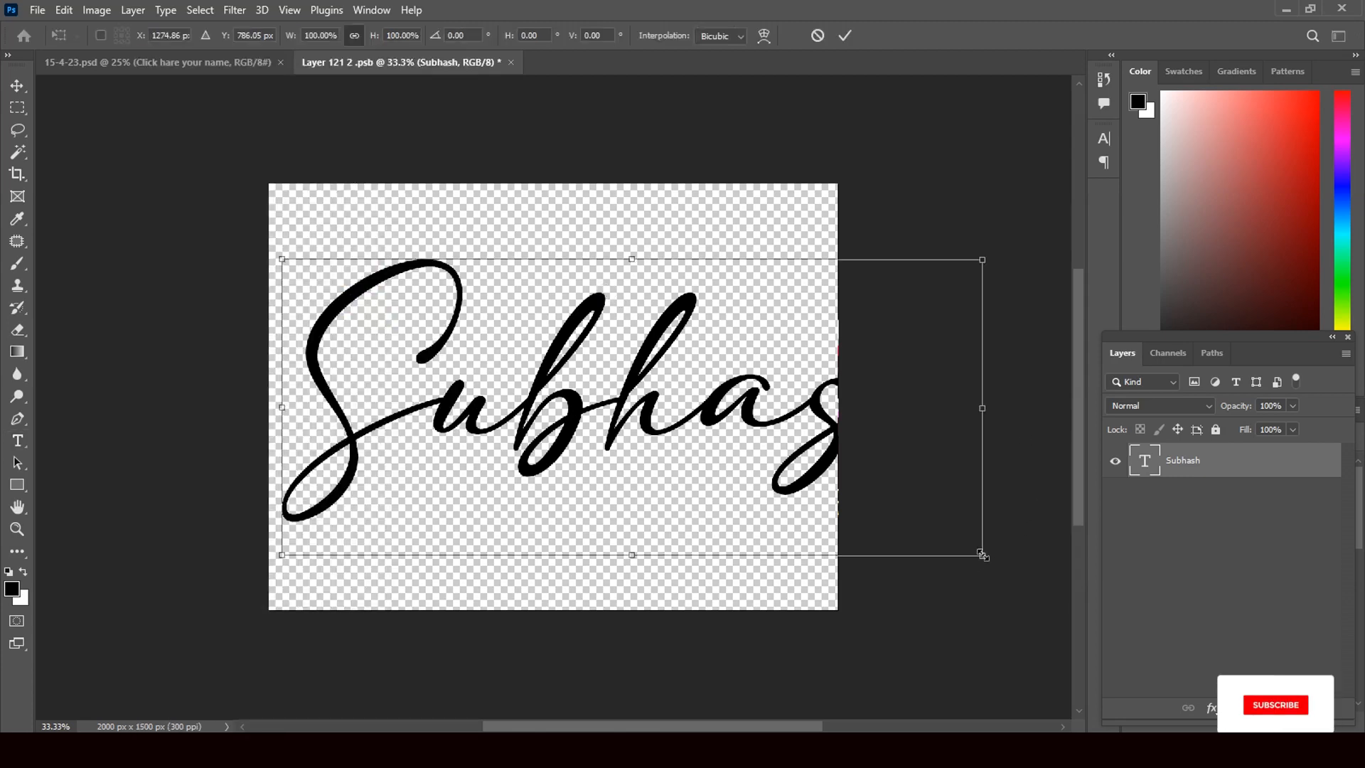
{"action": "left_click_drag", "start_coordinate": [982, 553], "coordinate": [766, 463]}
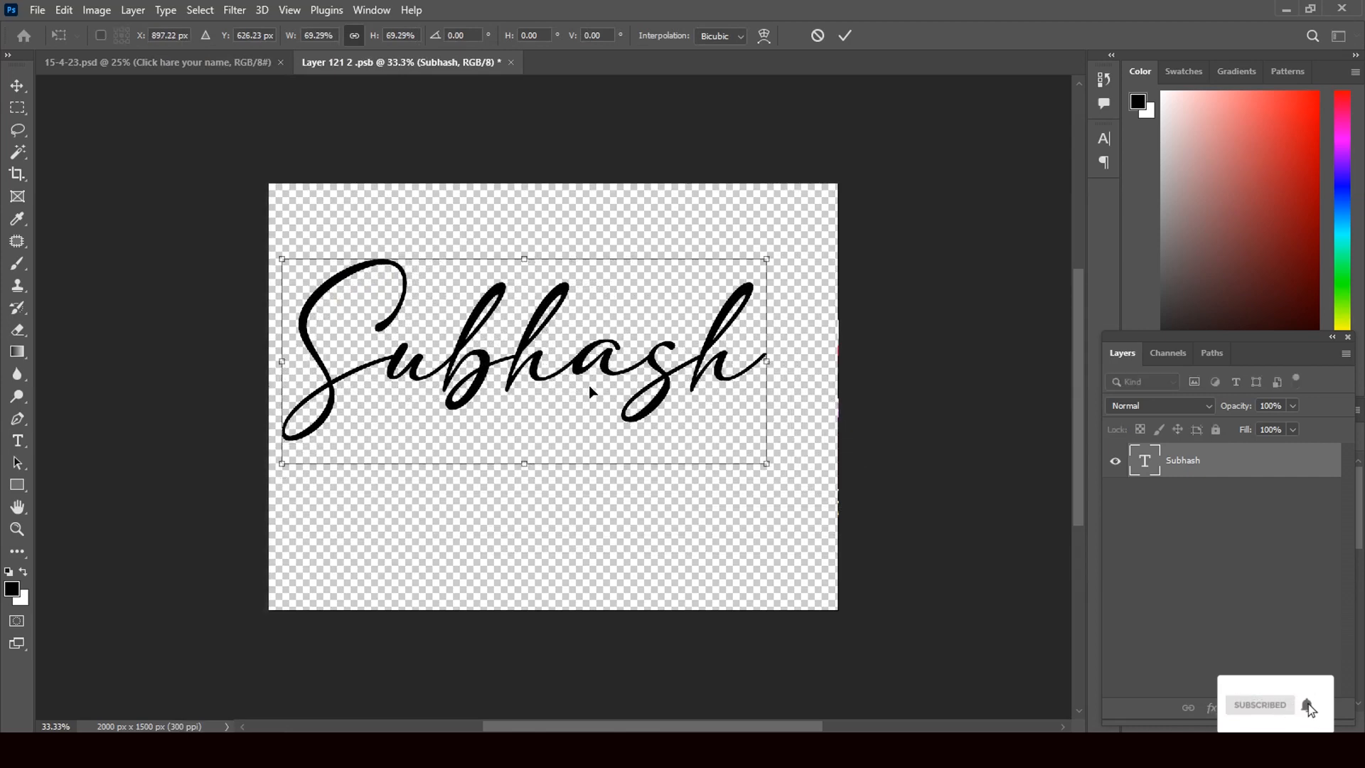
{"action": "left_click_drag", "start_coordinate": [589, 386], "coordinate": [612, 382]}
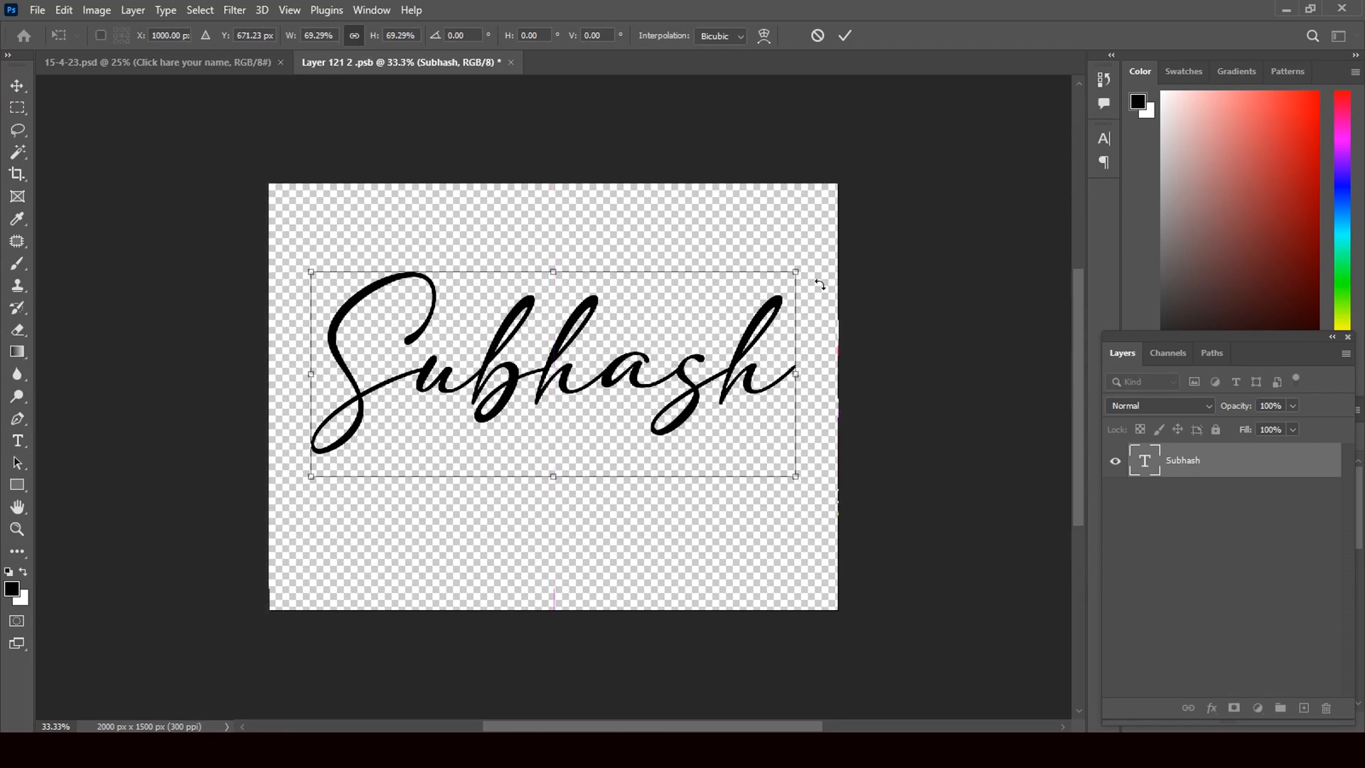
{"action": "left_click_drag", "start_coordinate": [800, 273], "coordinate": [813, 264]}
{"action": "left_click_drag", "start_coordinate": [308, 477], "coordinate": [303, 481]}
{"action": "left_click", "coordinate": [16, 86]}
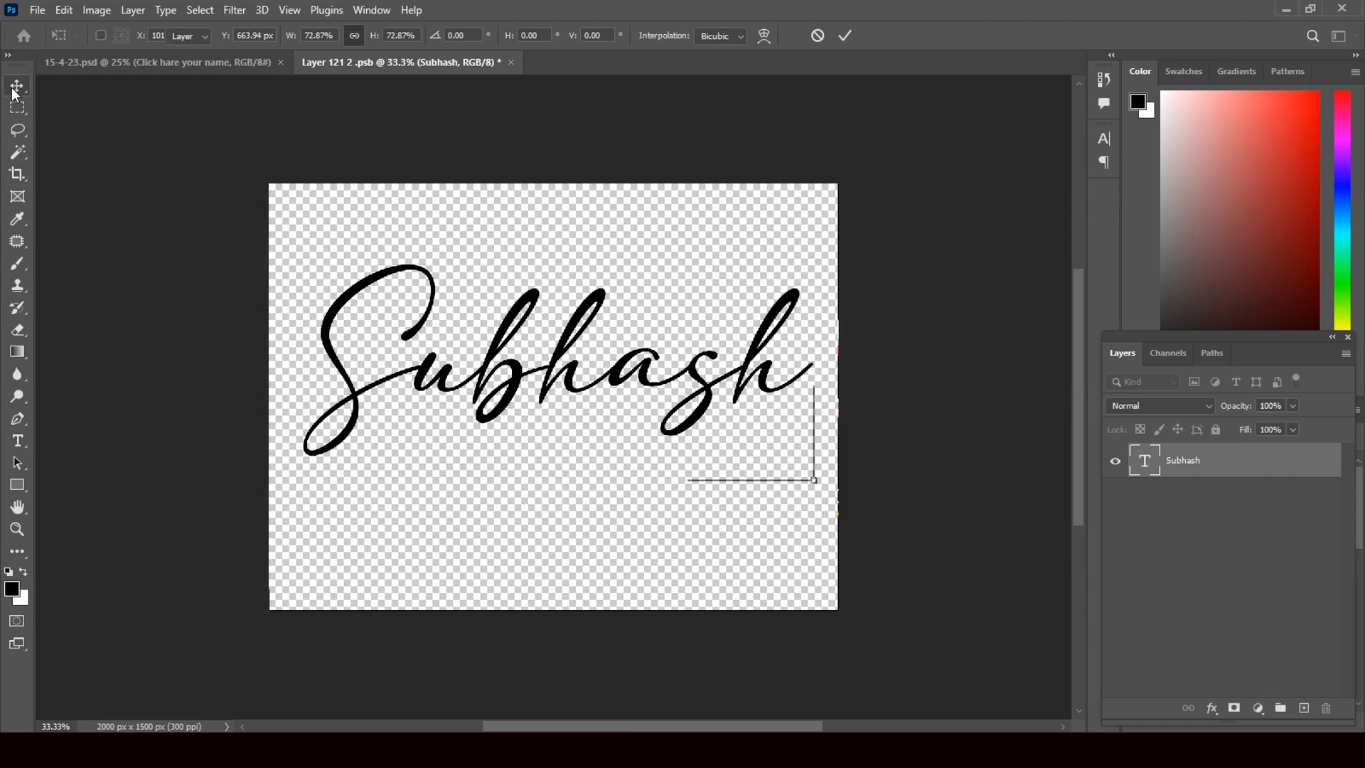
Apply an Arc warp to the Subhash text with Bend +5% and Horizontal Distortion -40%
{"action": "left_click", "coordinate": [18, 442]}
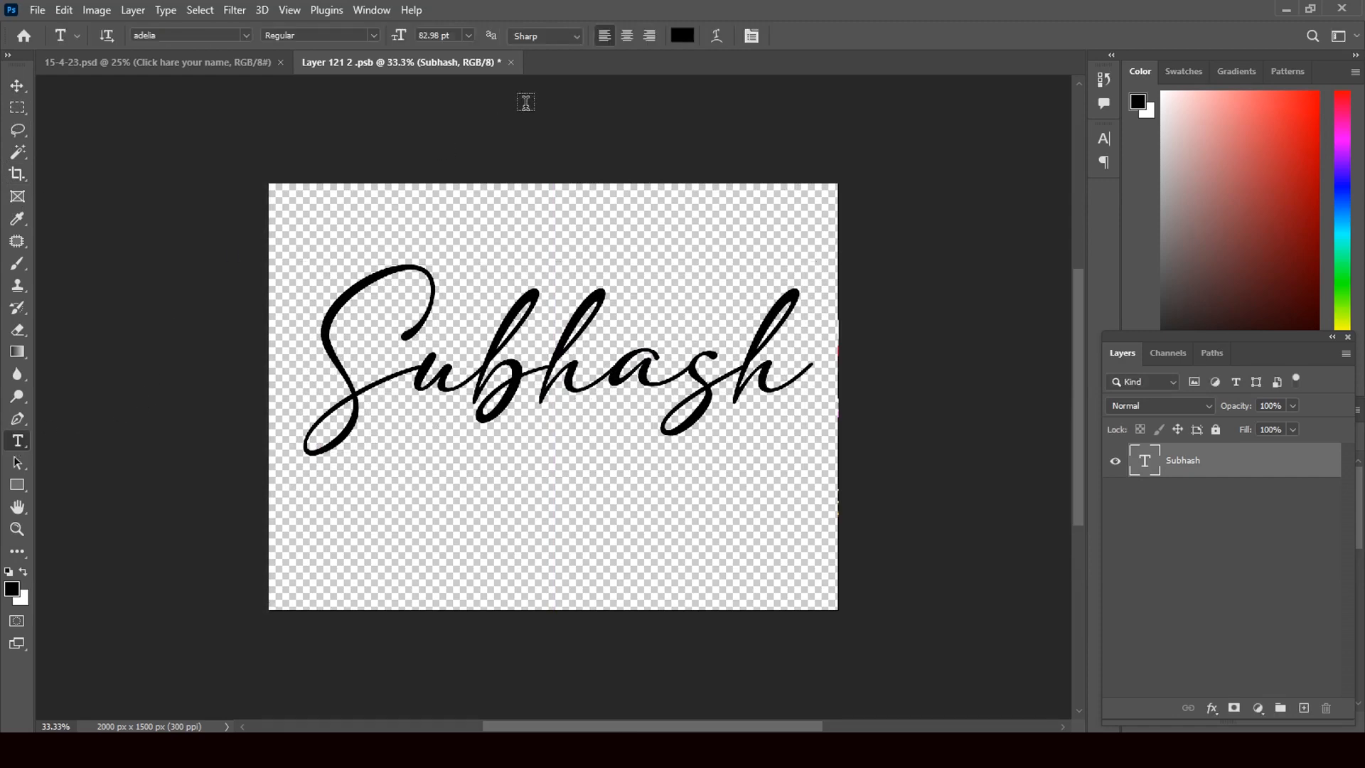
{"action": "left_click", "coordinate": [718, 37]}
{"action": "left_click", "coordinate": [1075, 202]}
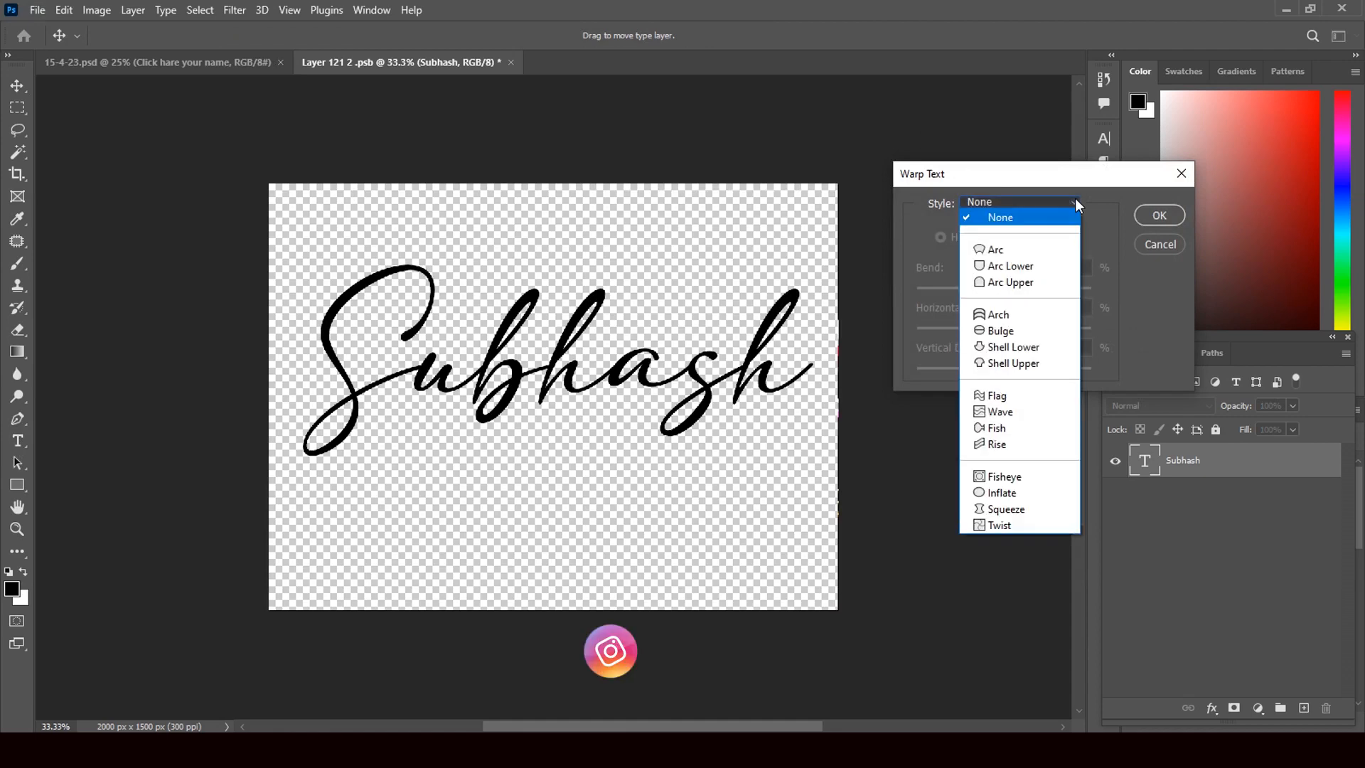
{"action": "left_click", "coordinate": [1028, 251]}
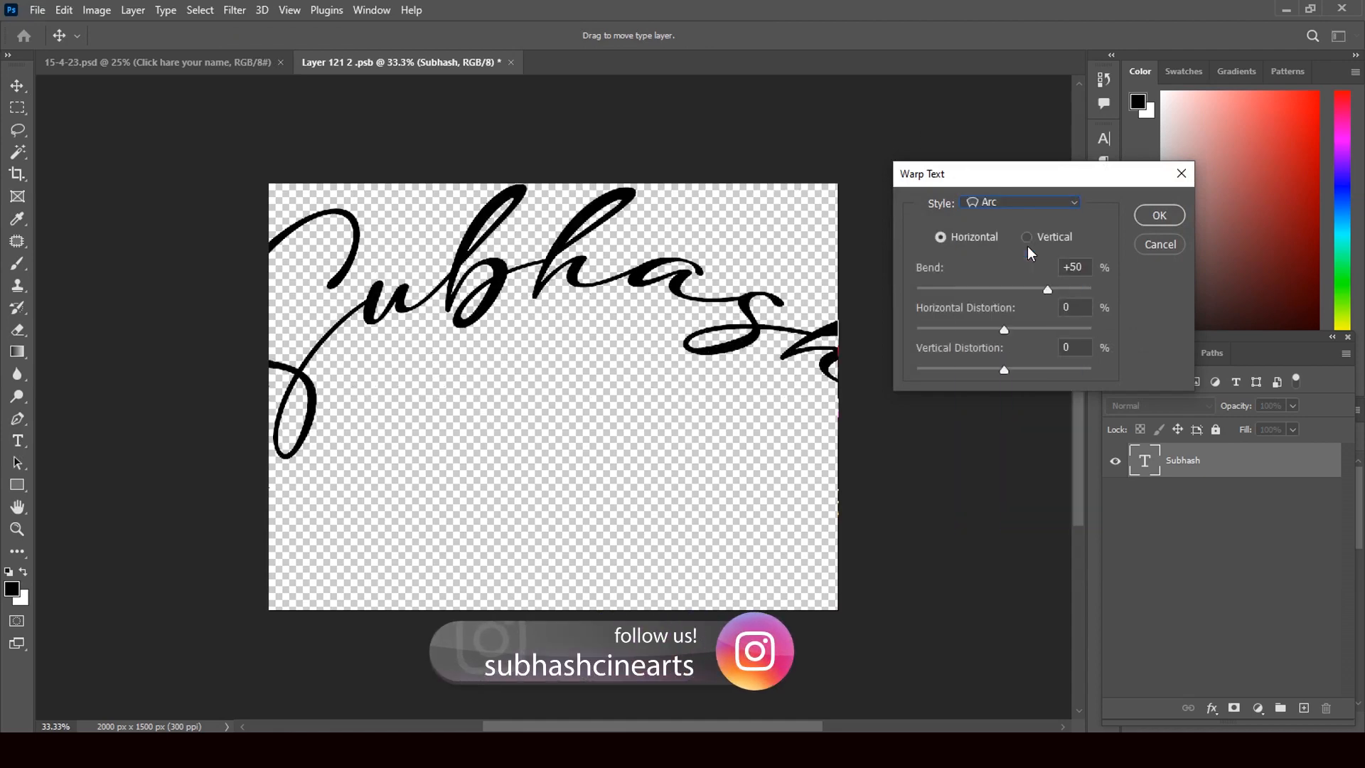
{"action": "left_click_drag", "start_coordinate": [1047, 292], "coordinate": [1009, 292]}
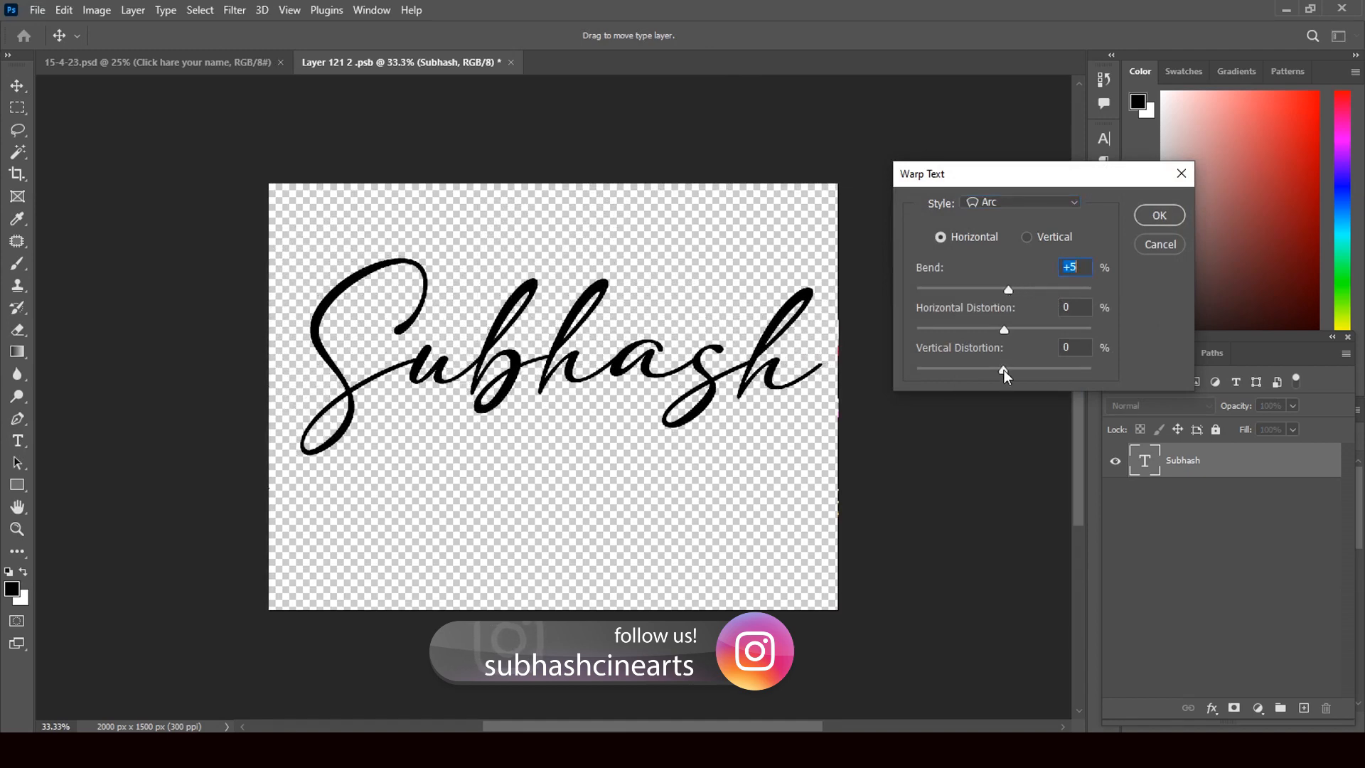
{"action": "mouse_move", "coordinate": [1004, 370]}
{"action": "left_mouse_down"}
{"action": "mouse_move", "coordinate": [1003, 333]}
{"action": "mouse_move", "coordinate": [972, 343]}
{"action": "mouse_move", "coordinate": [1004, 370]}
{"action": "left_mouse_up"}
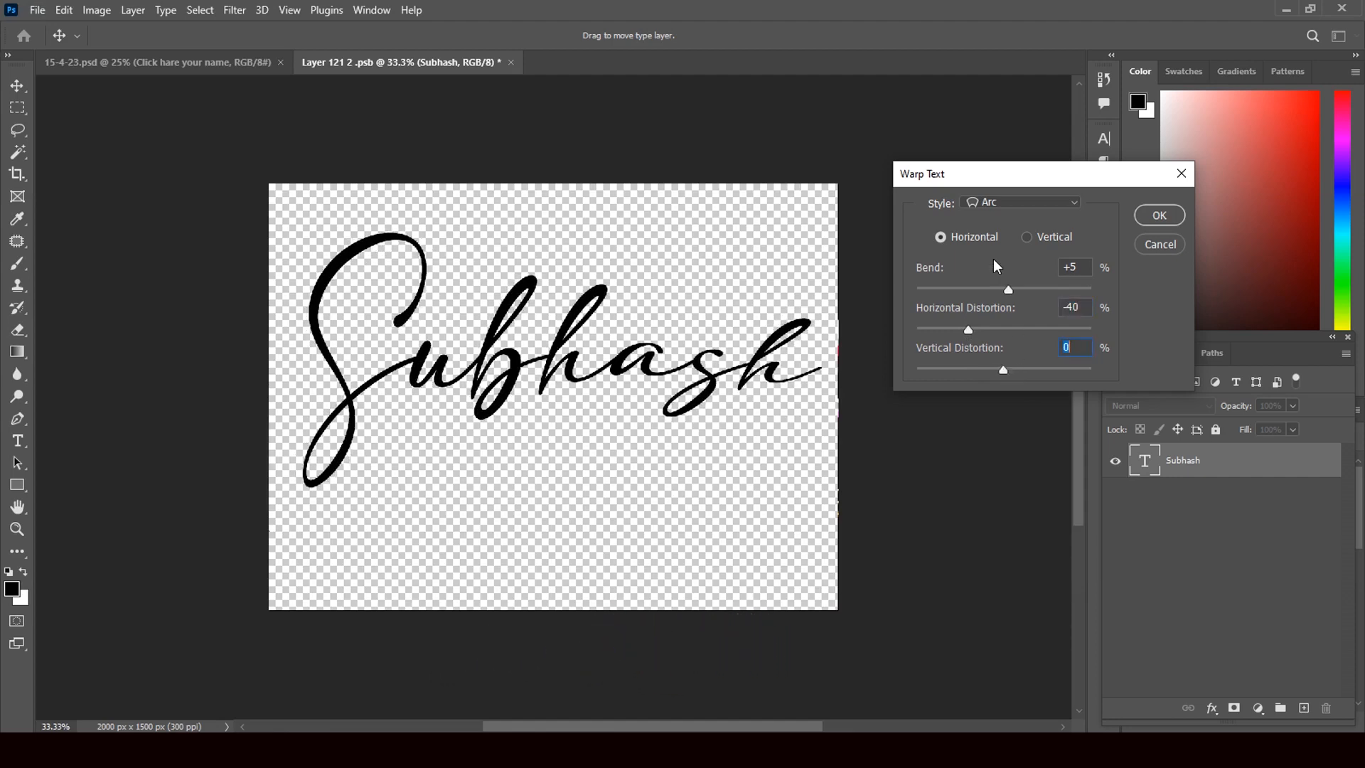
{"action": "left_click", "coordinate": [1159, 216]}
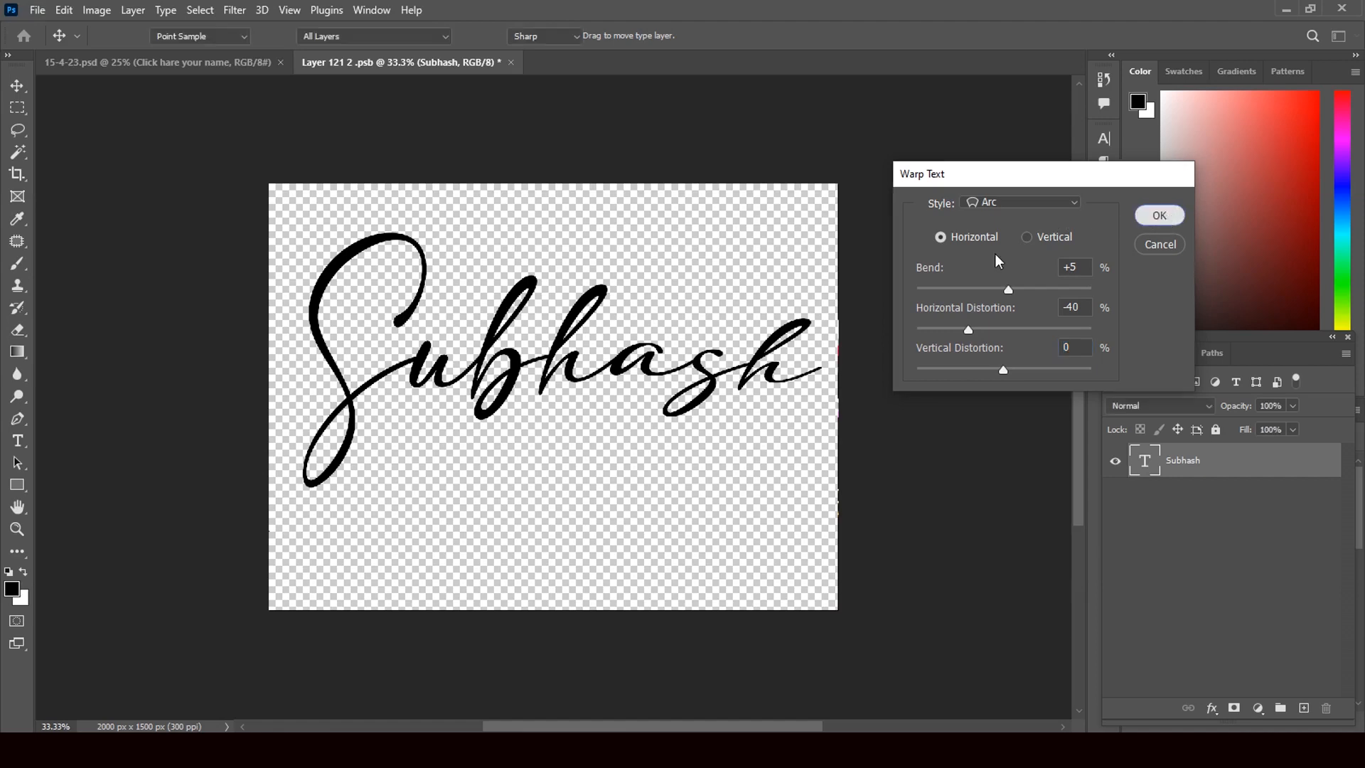
Save and close the edited smart object, returning to 15-4-23.psd
{"action": "left_click", "coordinate": [511, 61]}
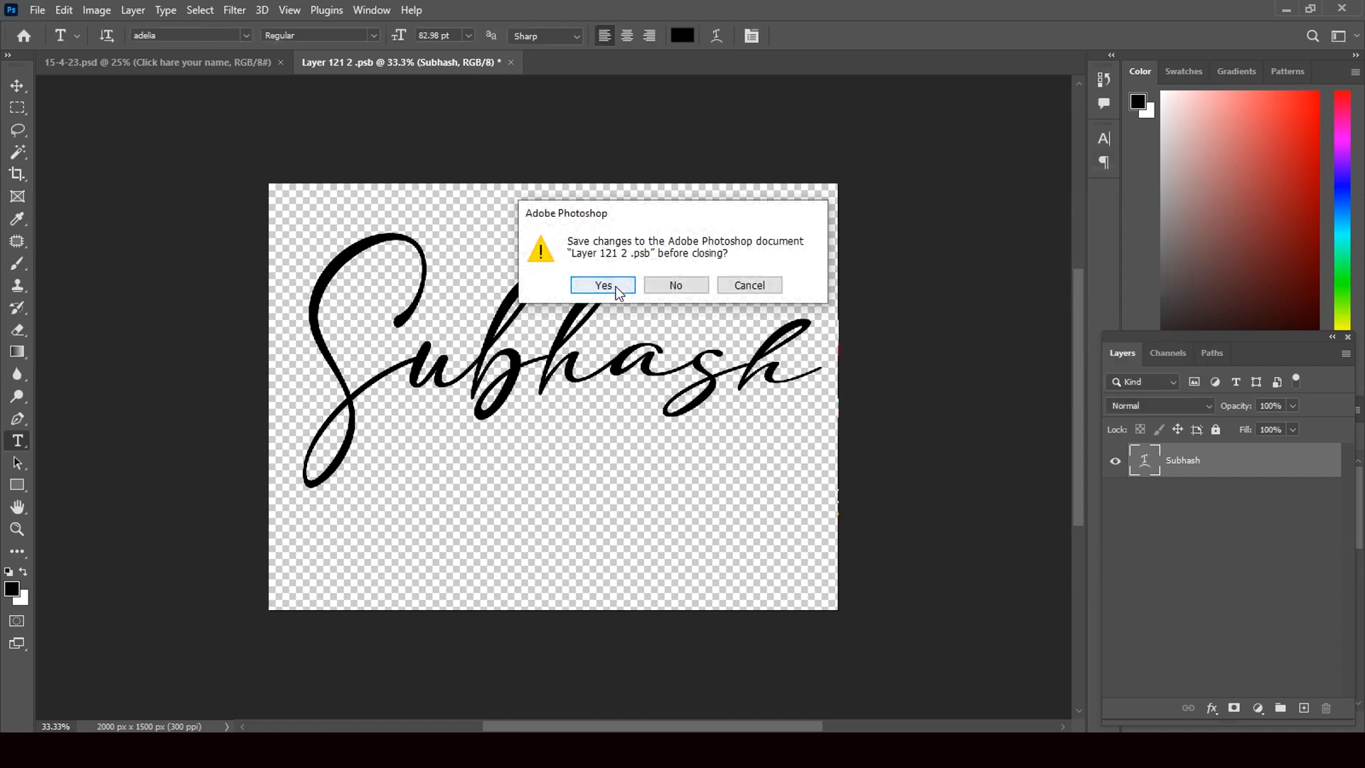
{"action": "left_click", "coordinate": [604, 286]}
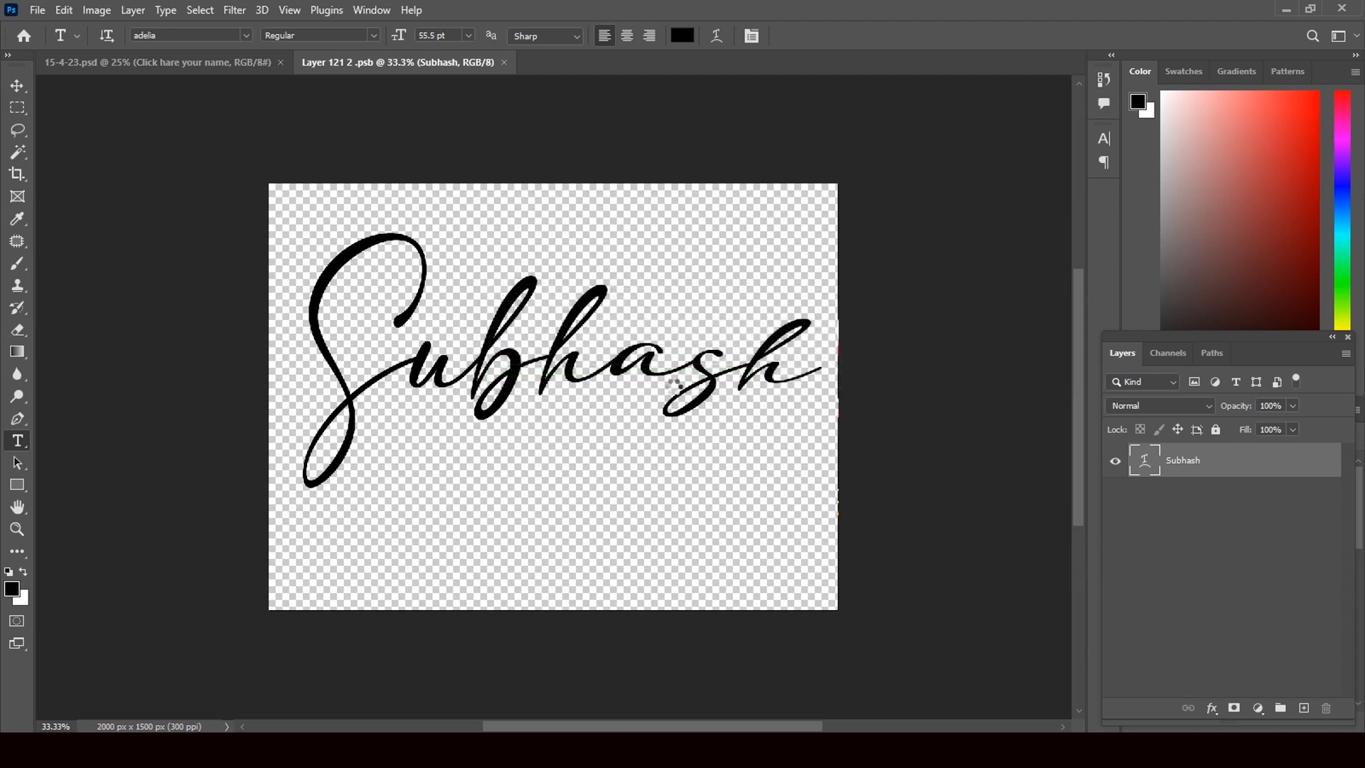
{"action": "key", "text": "ctrl+w"}
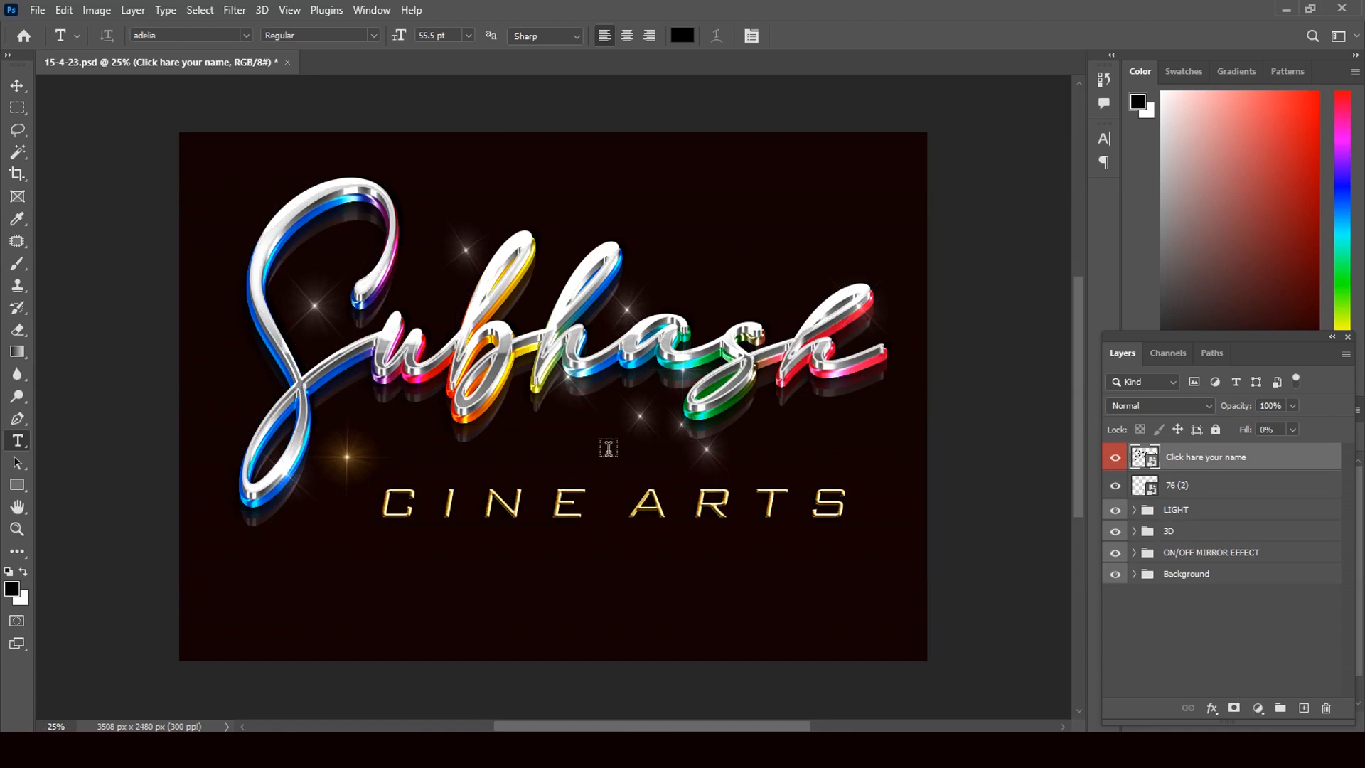
In the name smart object, lower the Subhash text, rotate it about -4.5°, nudge it left, and save
{"action": "double_click", "coordinate": [1153, 458]}
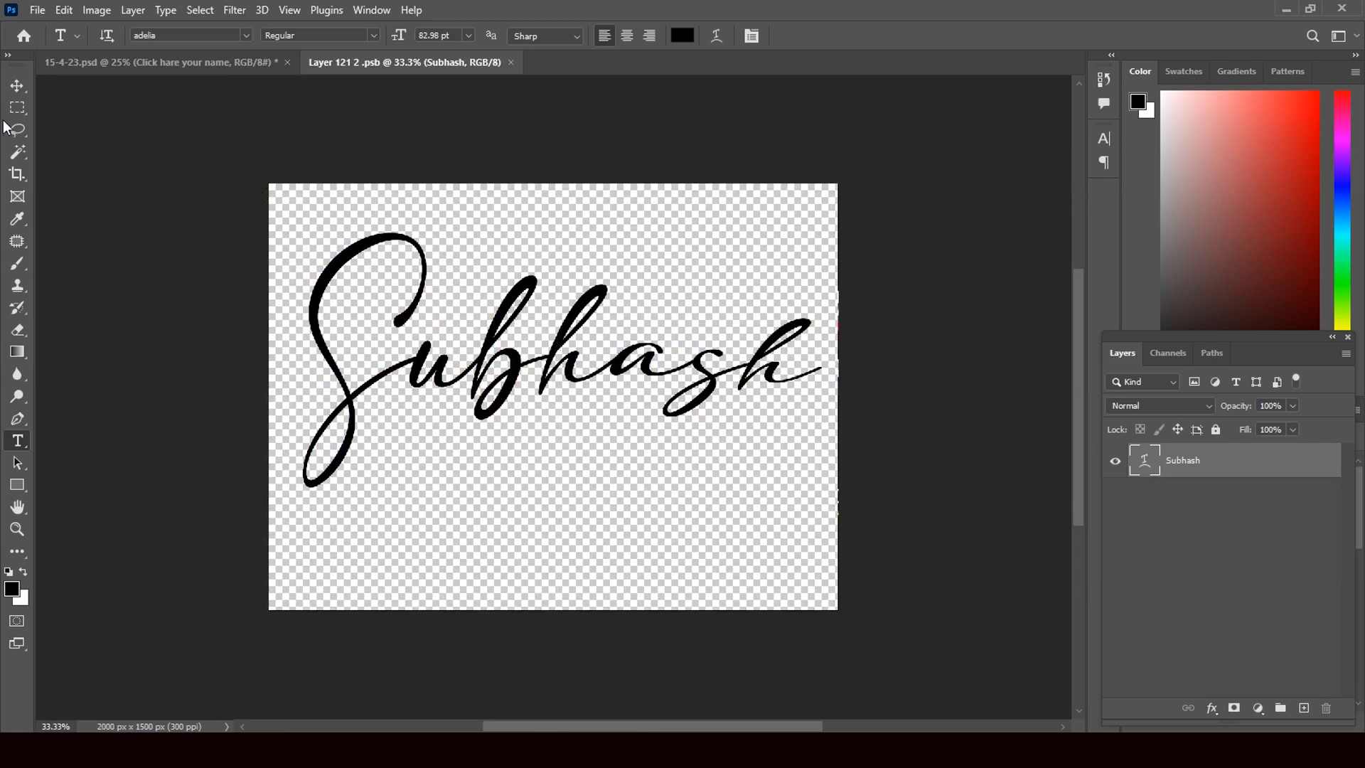
{"action": "left_click", "coordinate": [17, 85]}
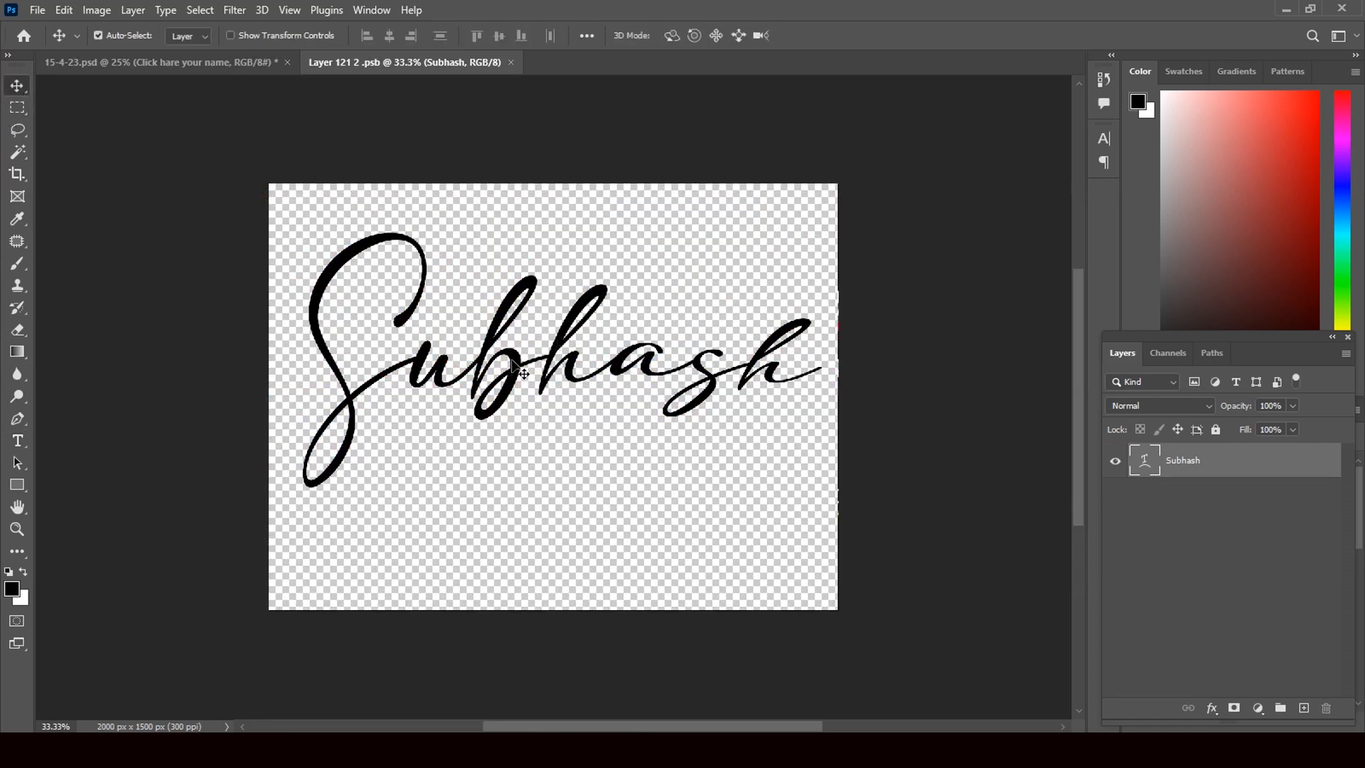
{"action": "left_click_drag", "start_coordinate": [514, 366], "coordinate": [519, 400]}
{"action": "key", "text": "ctrl+t"}
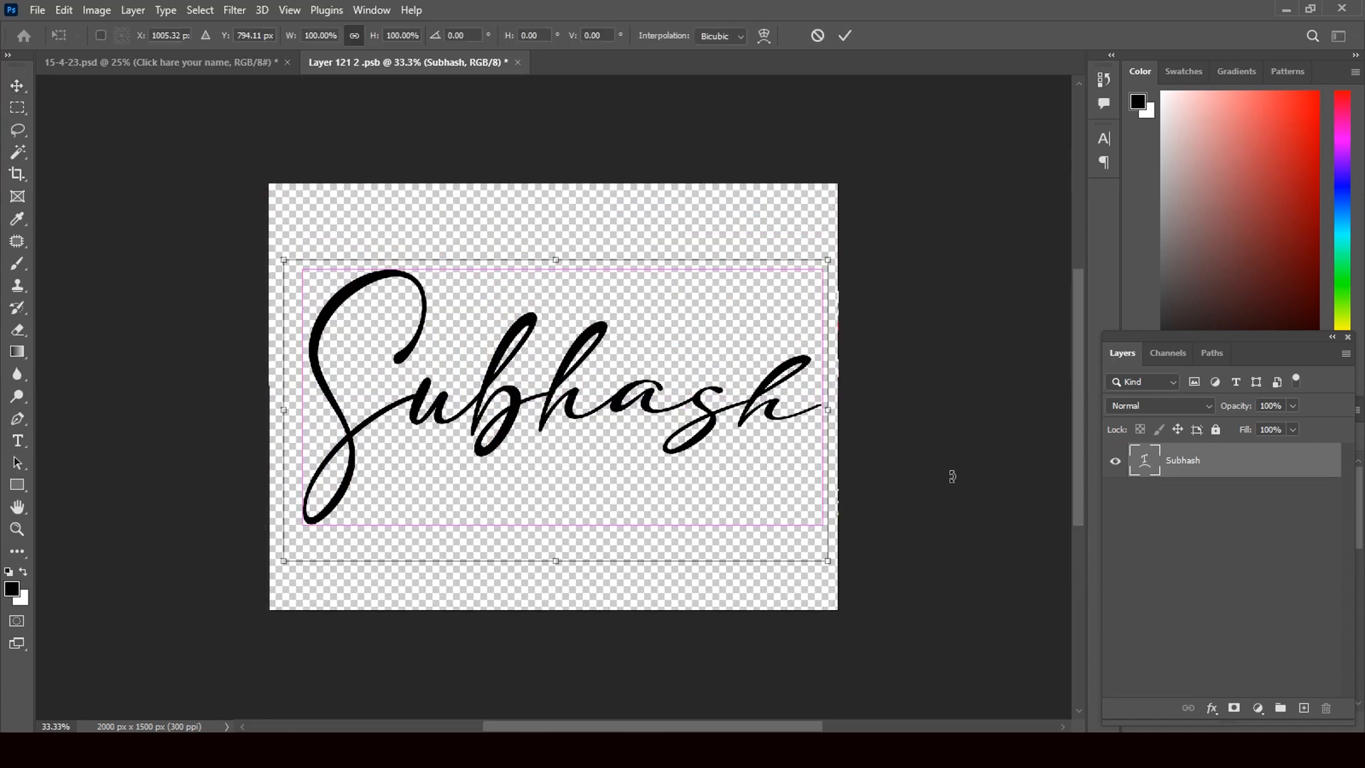
{"action": "left_click_drag", "start_coordinate": [941, 463], "coordinate": [940, 444]}
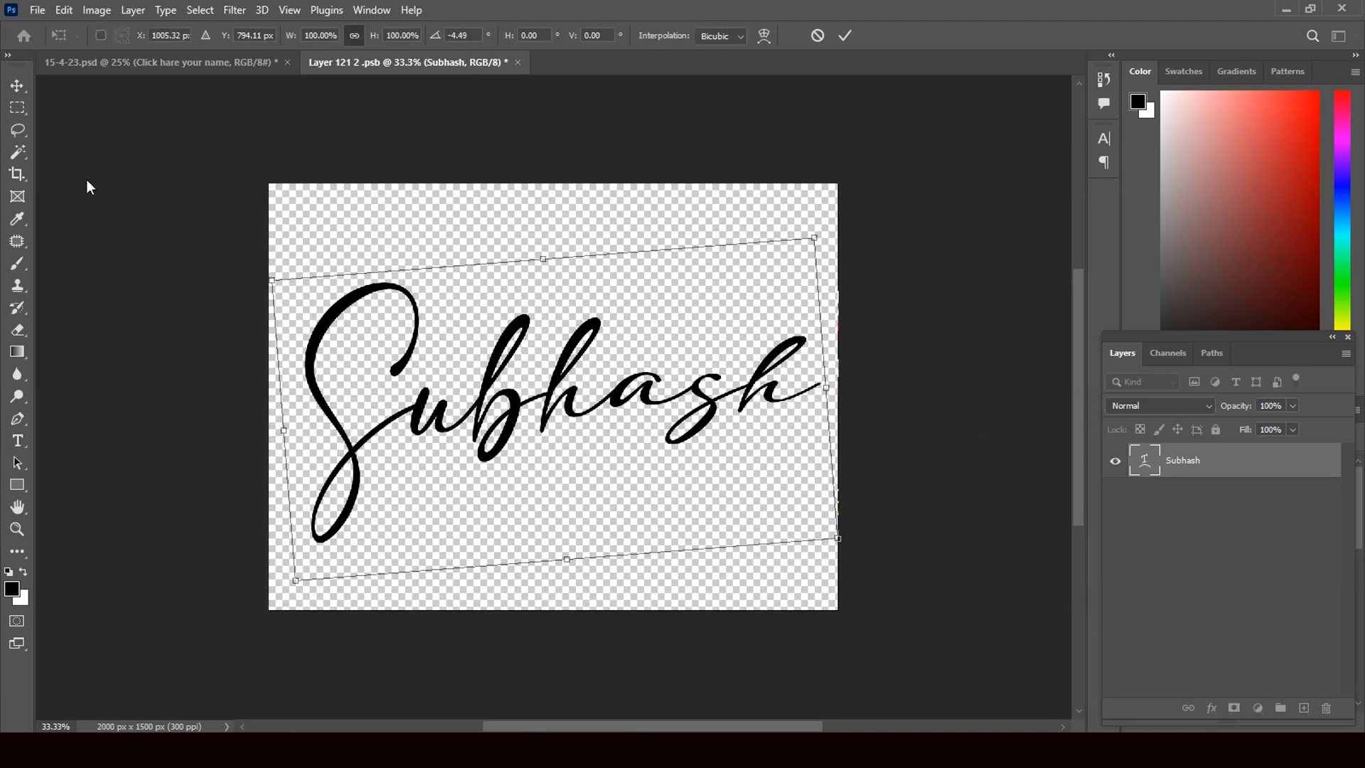
{"action": "left_click", "coordinate": [22, 88]}
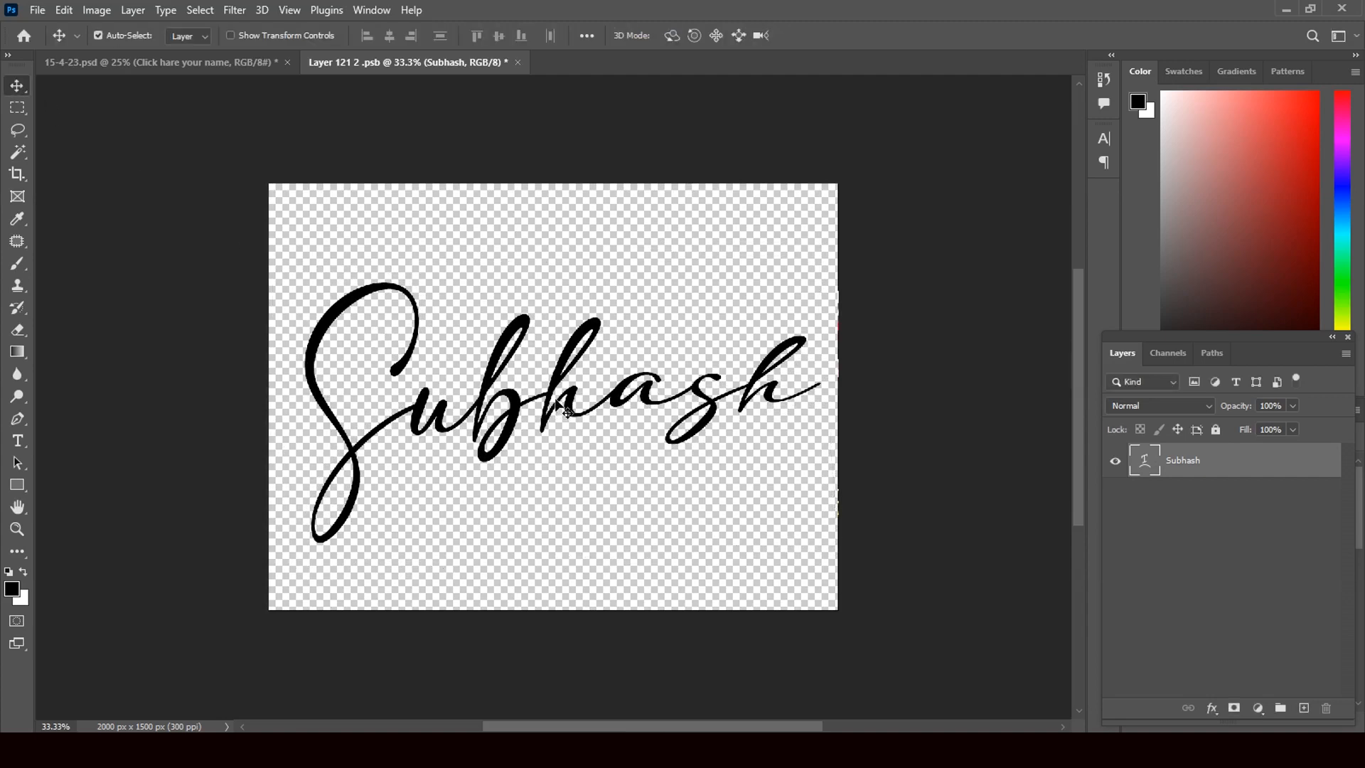
{"action": "left_click_drag", "start_coordinate": [553, 411], "coordinate": [546, 411]}
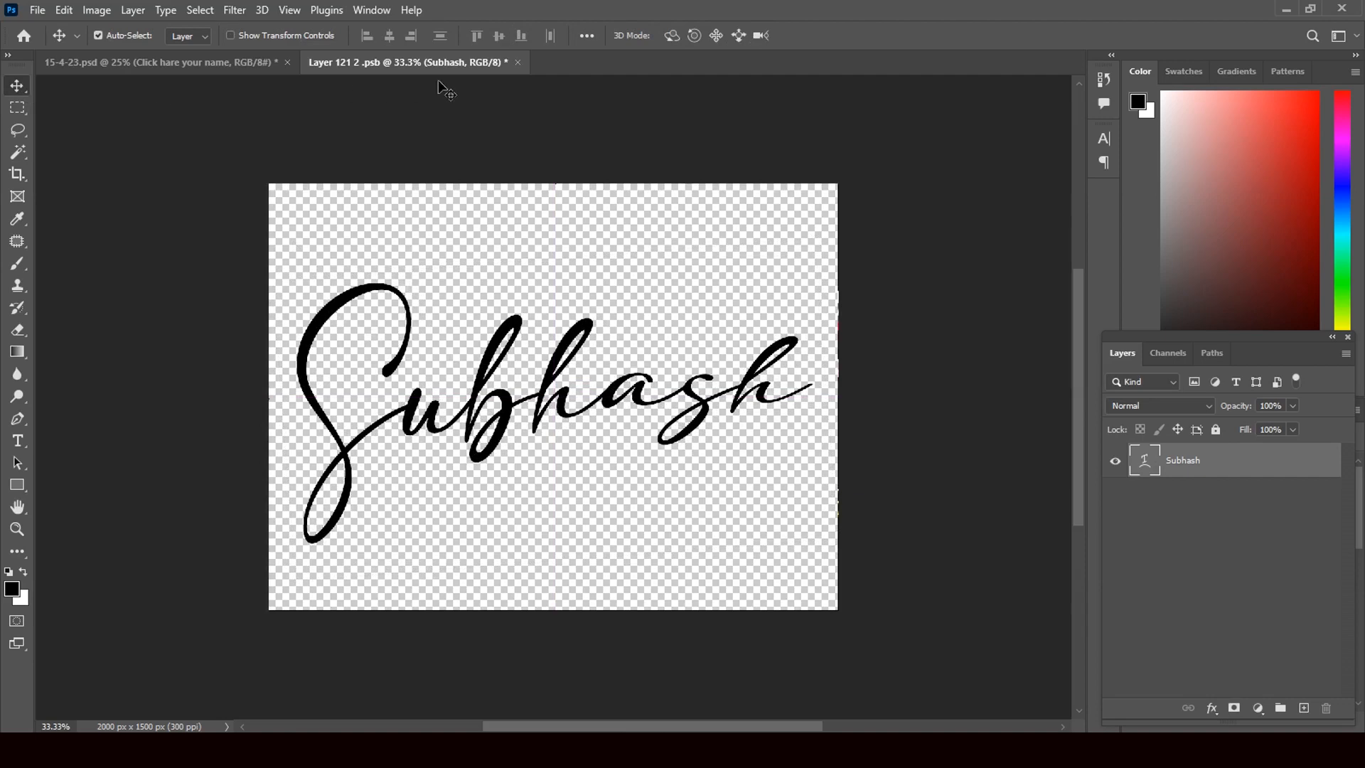
{"action": "left_click", "coordinate": [517, 63]}
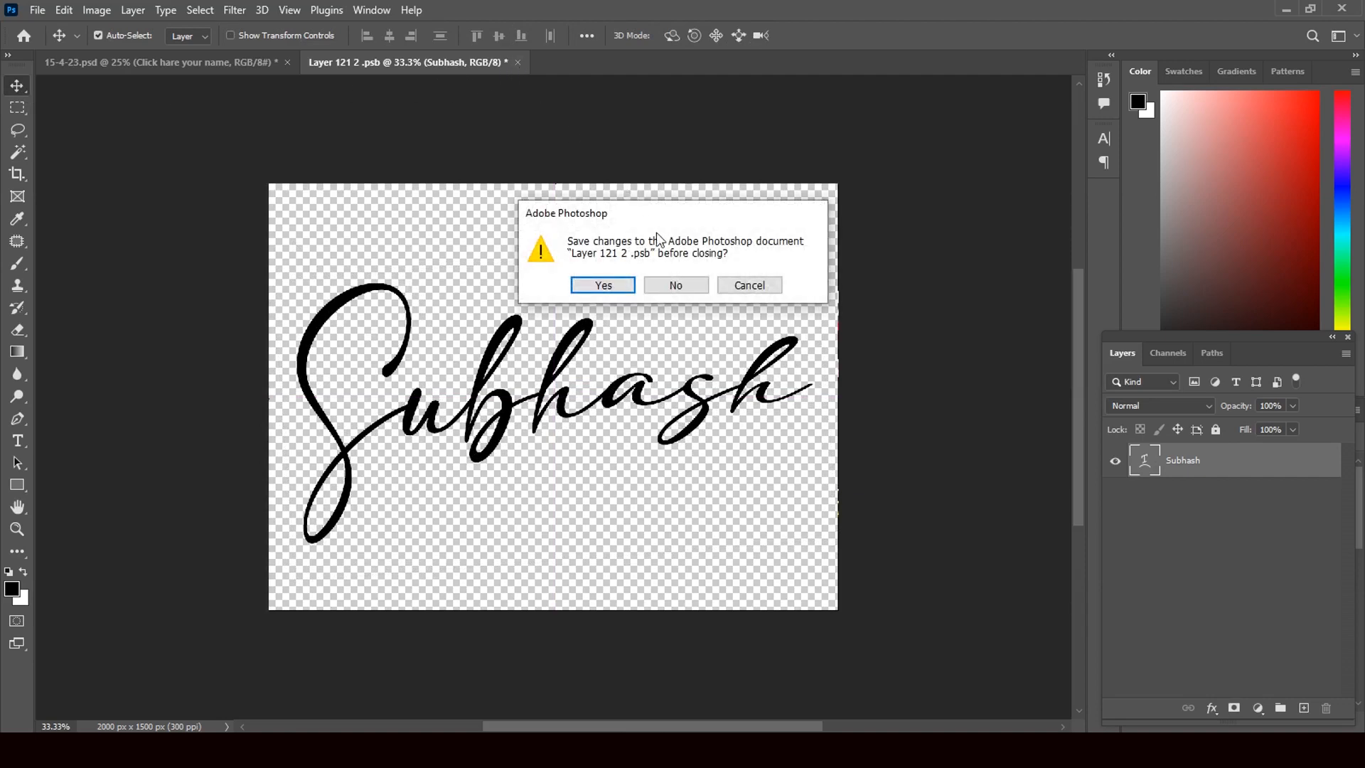
{"action": "left_click", "coordinate": [601, 285]}
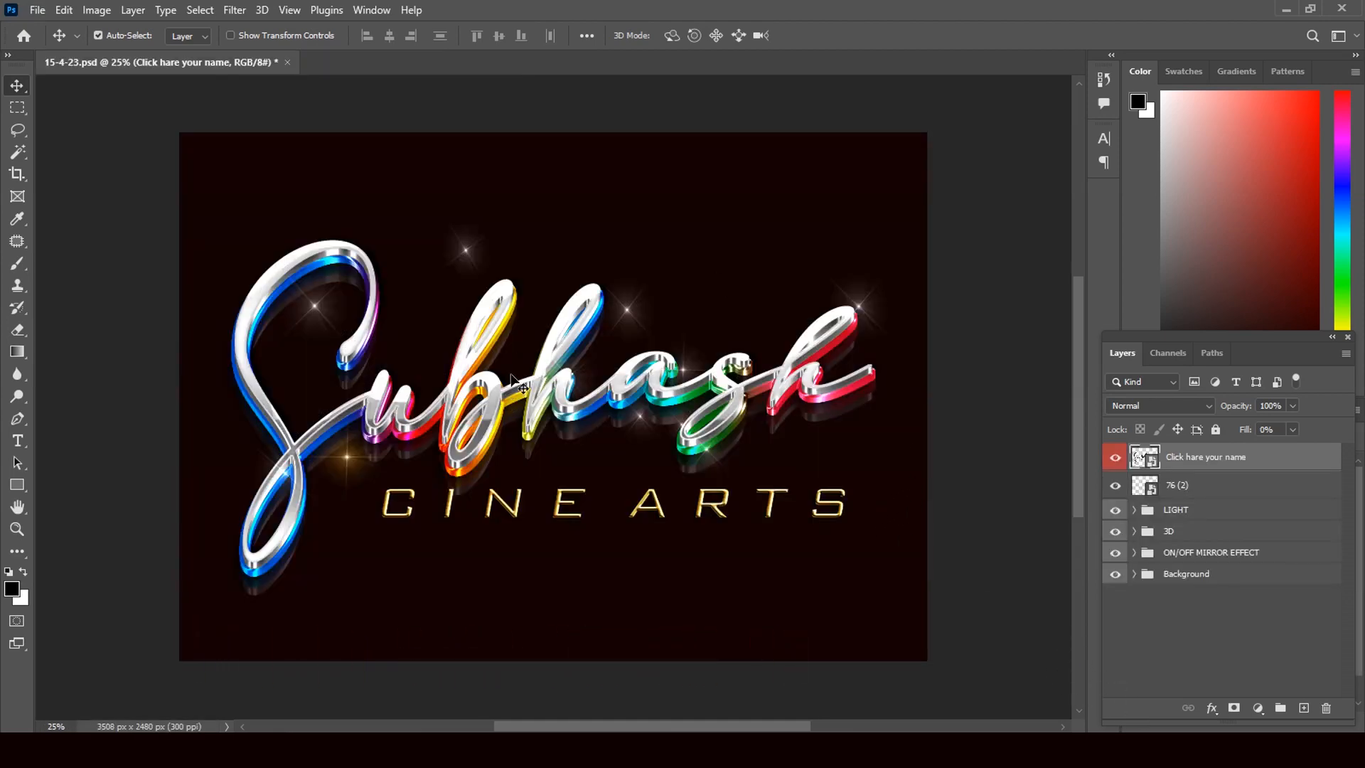
Move two sparkles onto the lettering and add a duplicate golden sparkle at the name's lower left
{"action": "left_click", "coordinate": [466, 260]}
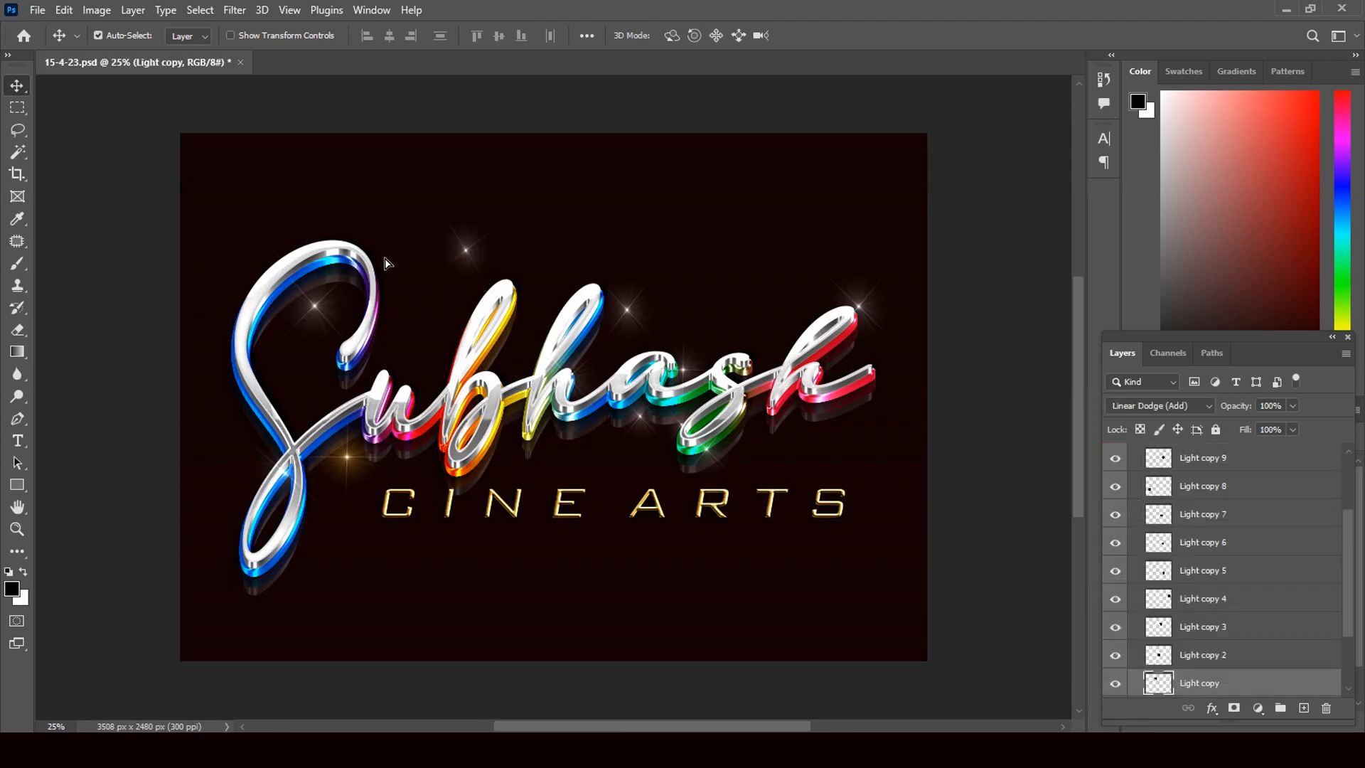
{"action": "left_click_drag", "start_coordinate": [468, 258], "coordinate": [369, 262]}
{"action": "left_click", "coordinate": [311, 313]}
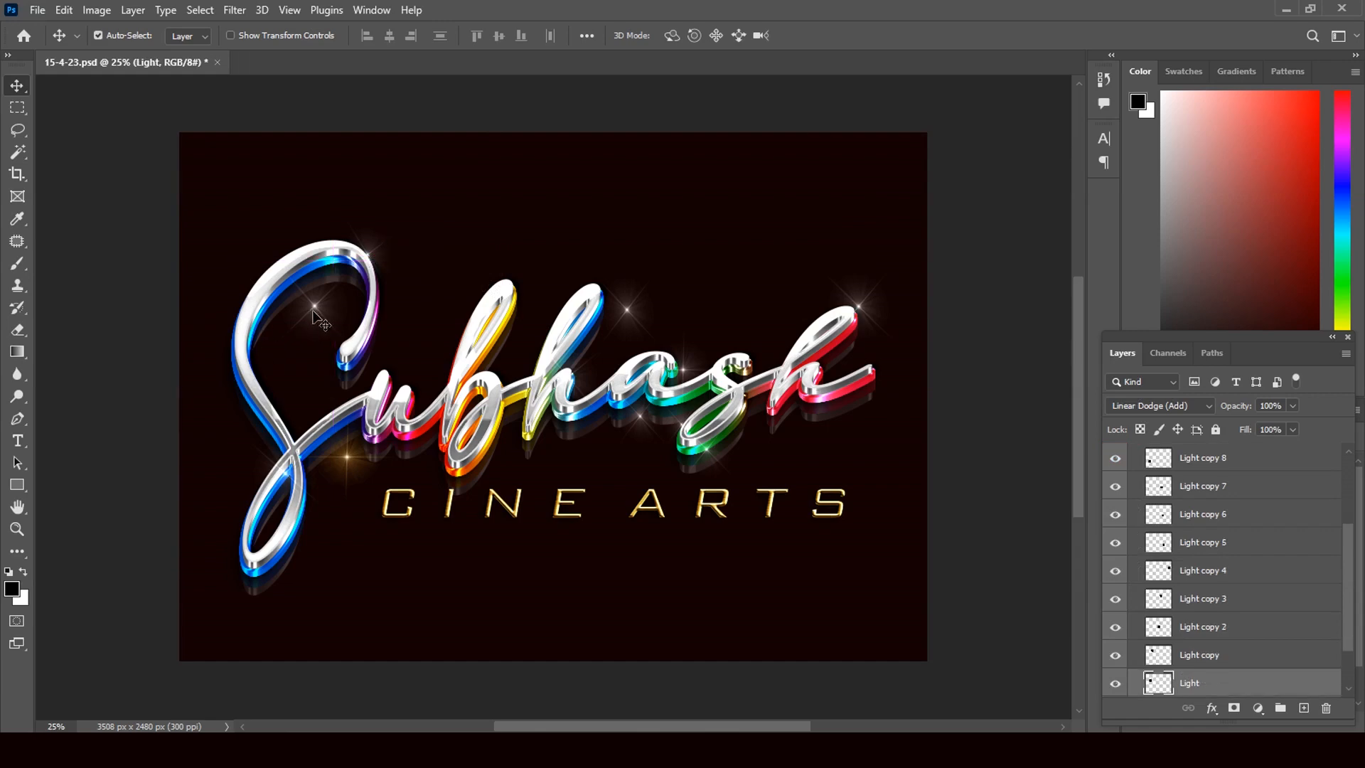
{"action": "left_click_drag", "start_coordinate": [311, 313], "coordinate": [231, 342]}
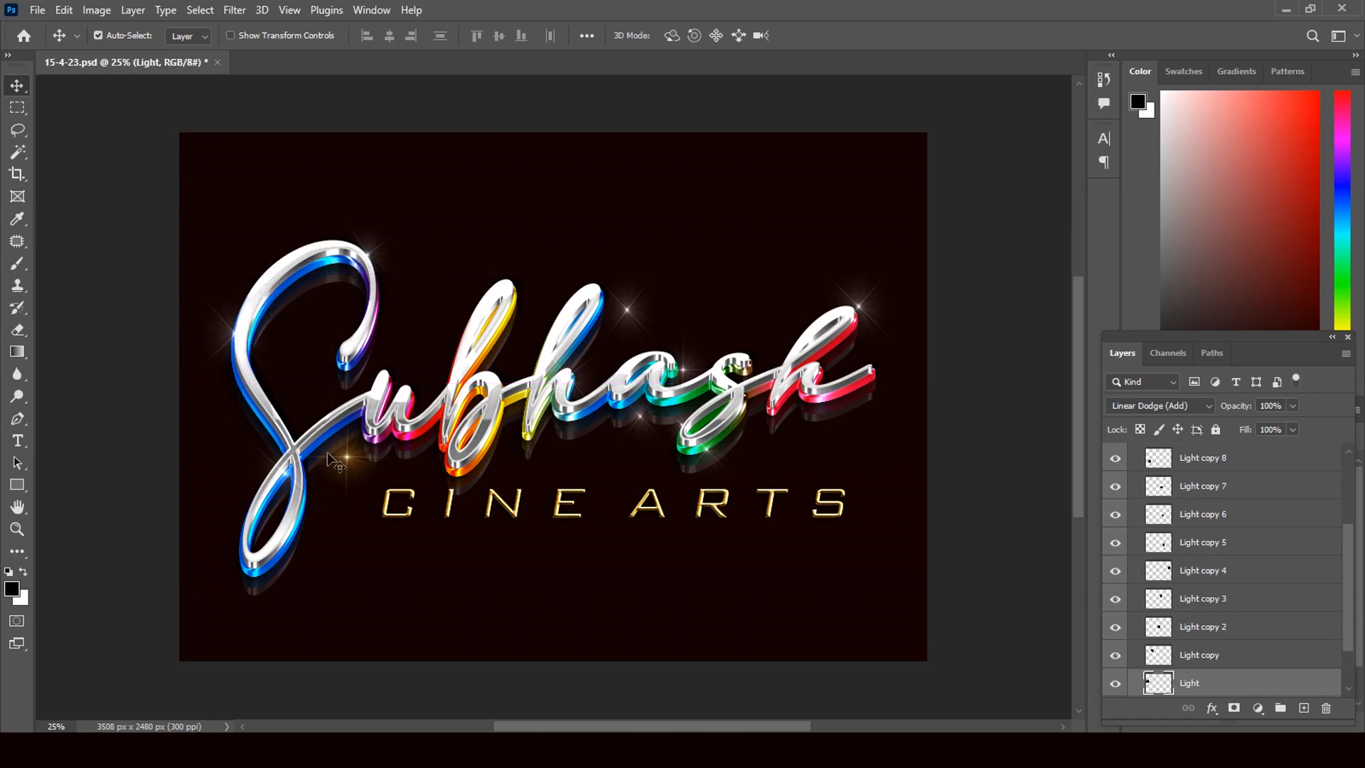
{"action": "left_click", "coordinate": [353, 466], "text": "alt"}
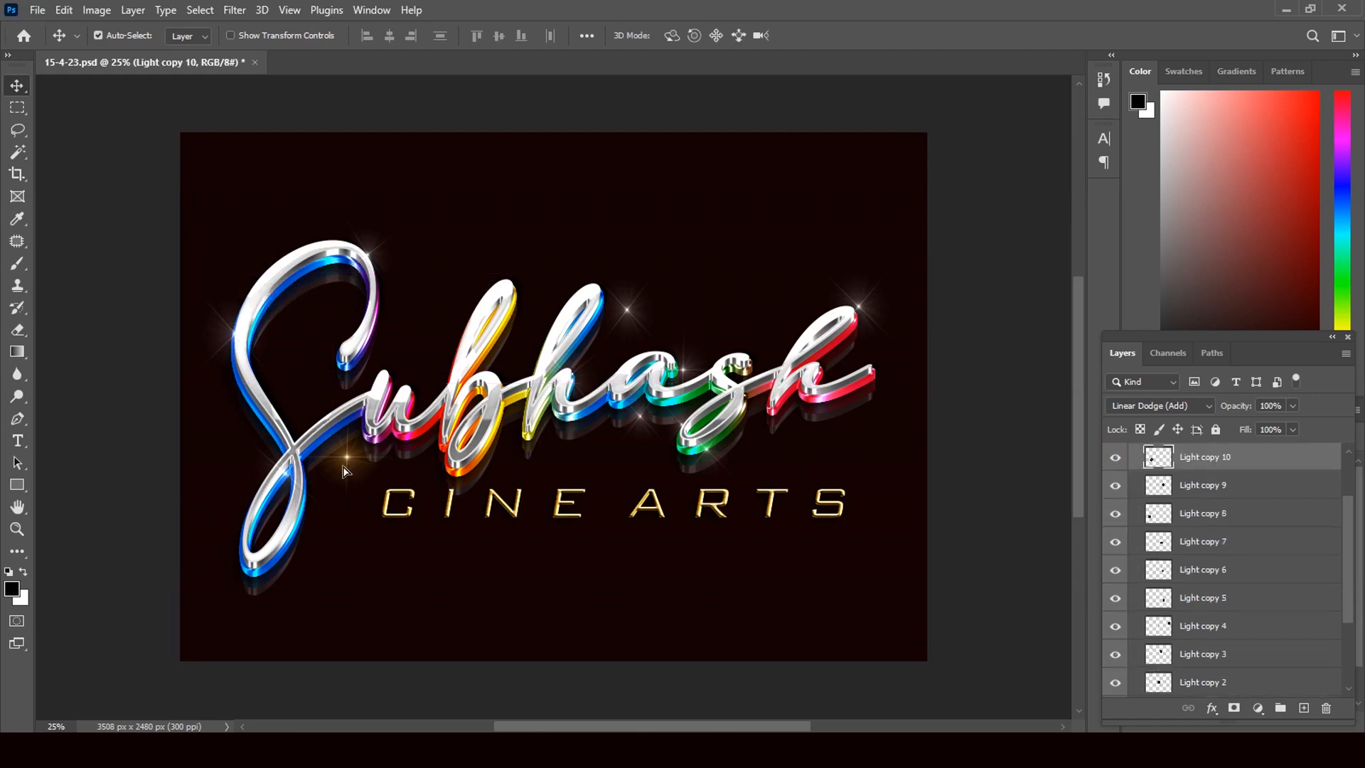
{"action": "left_click_drag", "start_coordinate": [298, 516], "coordinate": [249, 525]}
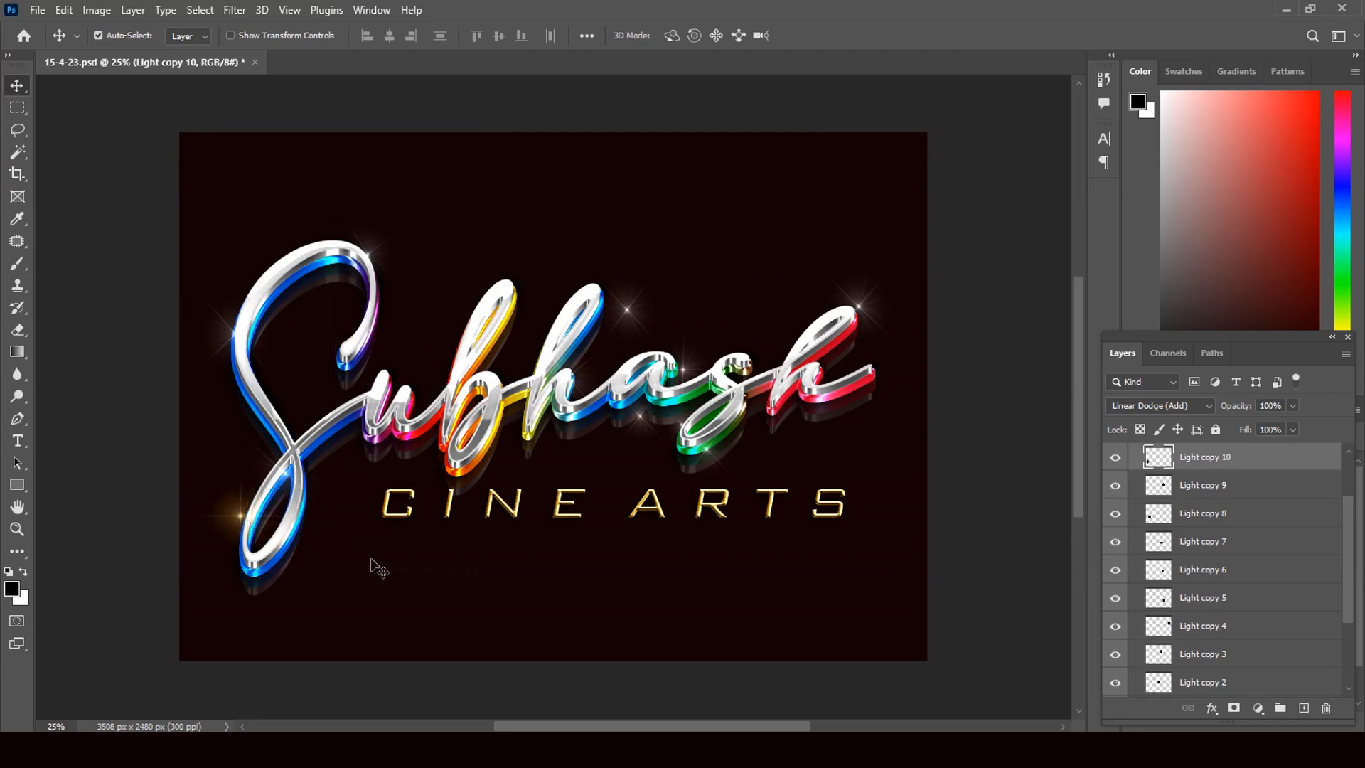
{"action": "key", "text": "shift+Right"}
{"action": "key", "text": "shift+Right"}
Reposition the remaining sparkles, including the one above the h, onto the letter tips
{"action": "left_click", "coordinate": [625, 314]}
{"action": "left_click_drag", "start_coordinate": [625, 314], "coordinate": [505, 288]}
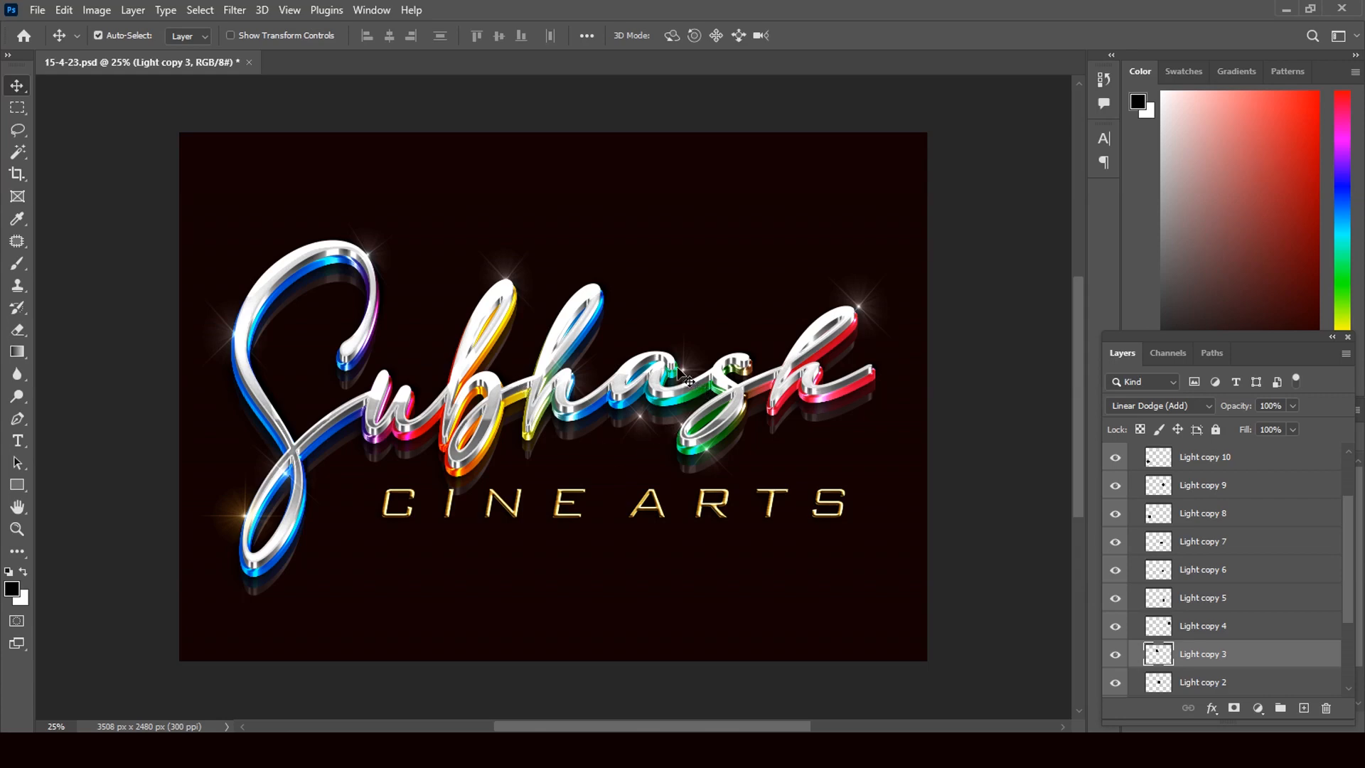
{"action": "left_click_drag", "start_coordinate": [689, 382], "coordinate": [601, 296]}
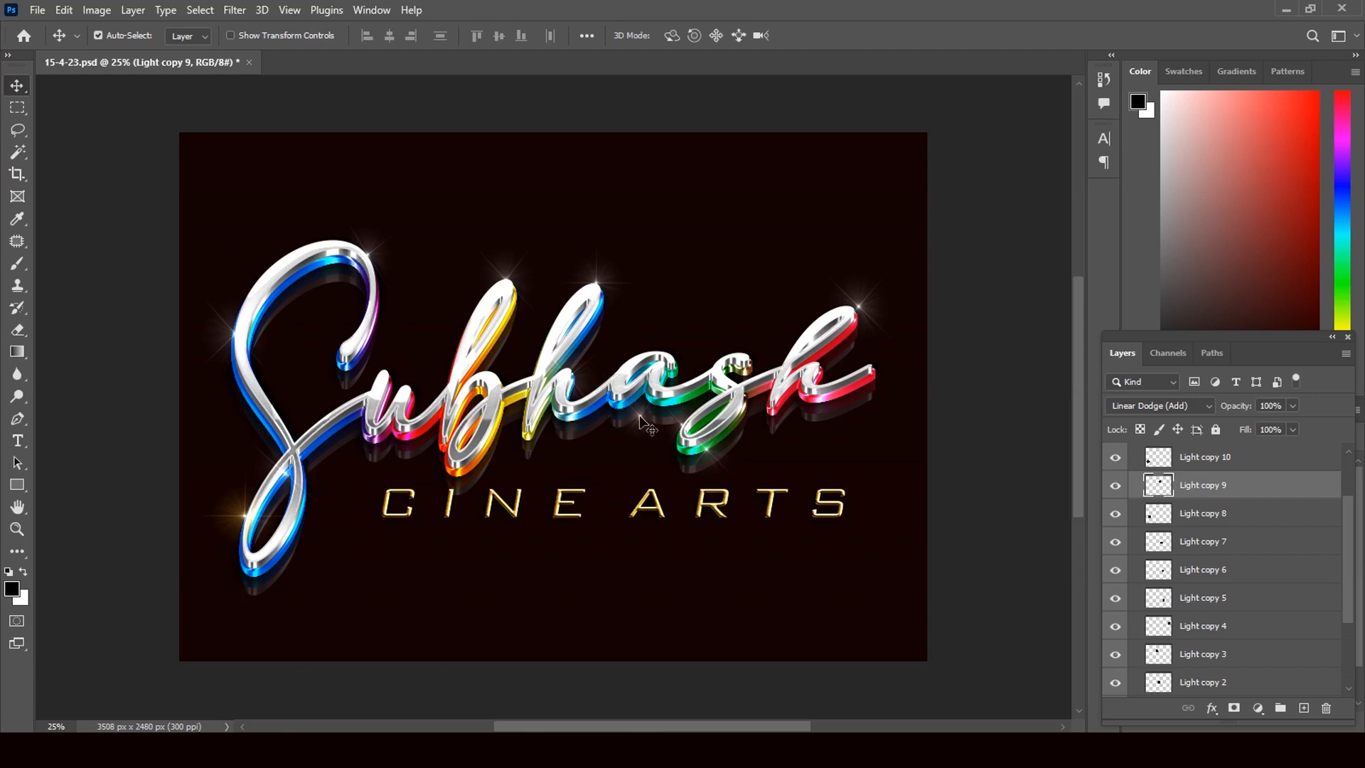
{"action": "left_click_drag", "start_coordinate": [643, 424], "coordinate": [670, 361]}
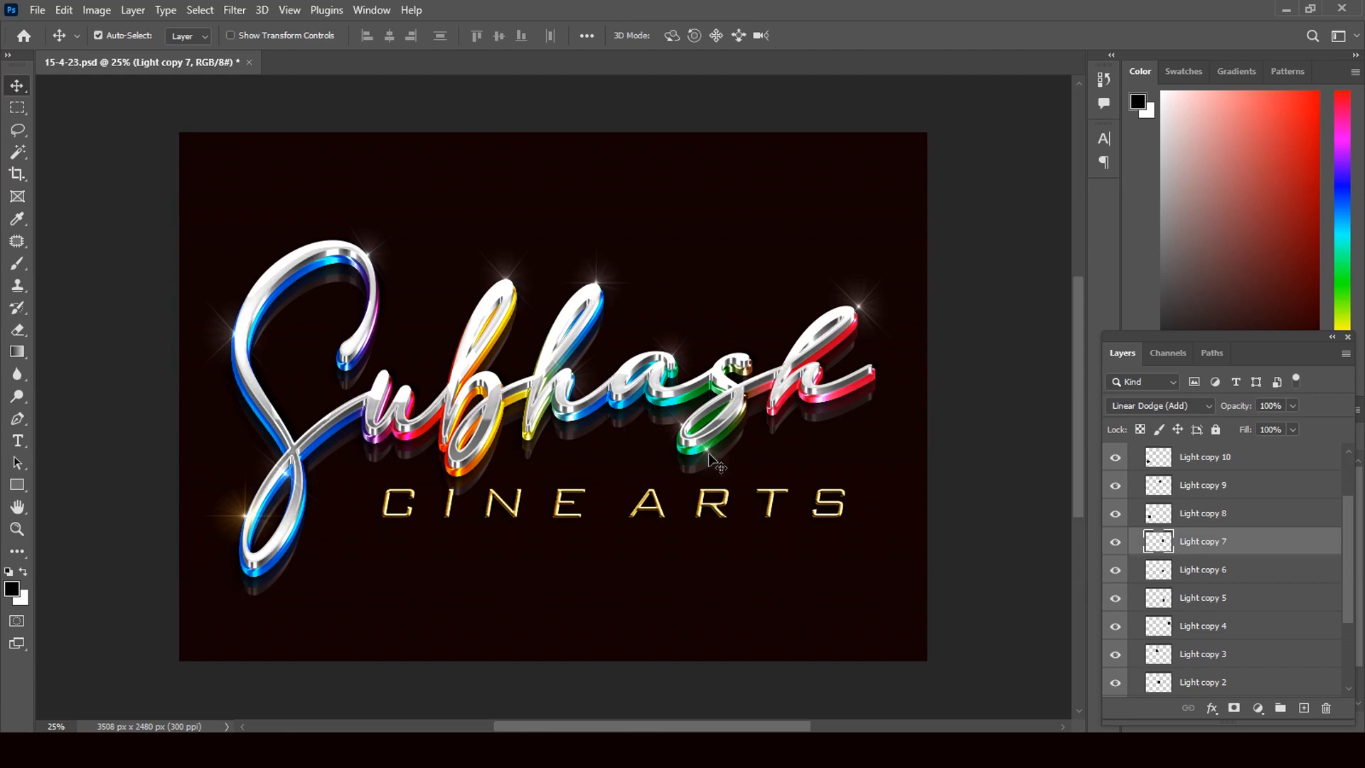
{"action": "left_click_drag", "start_coordinate": [713, 459], "coordinate": [747, 365]}
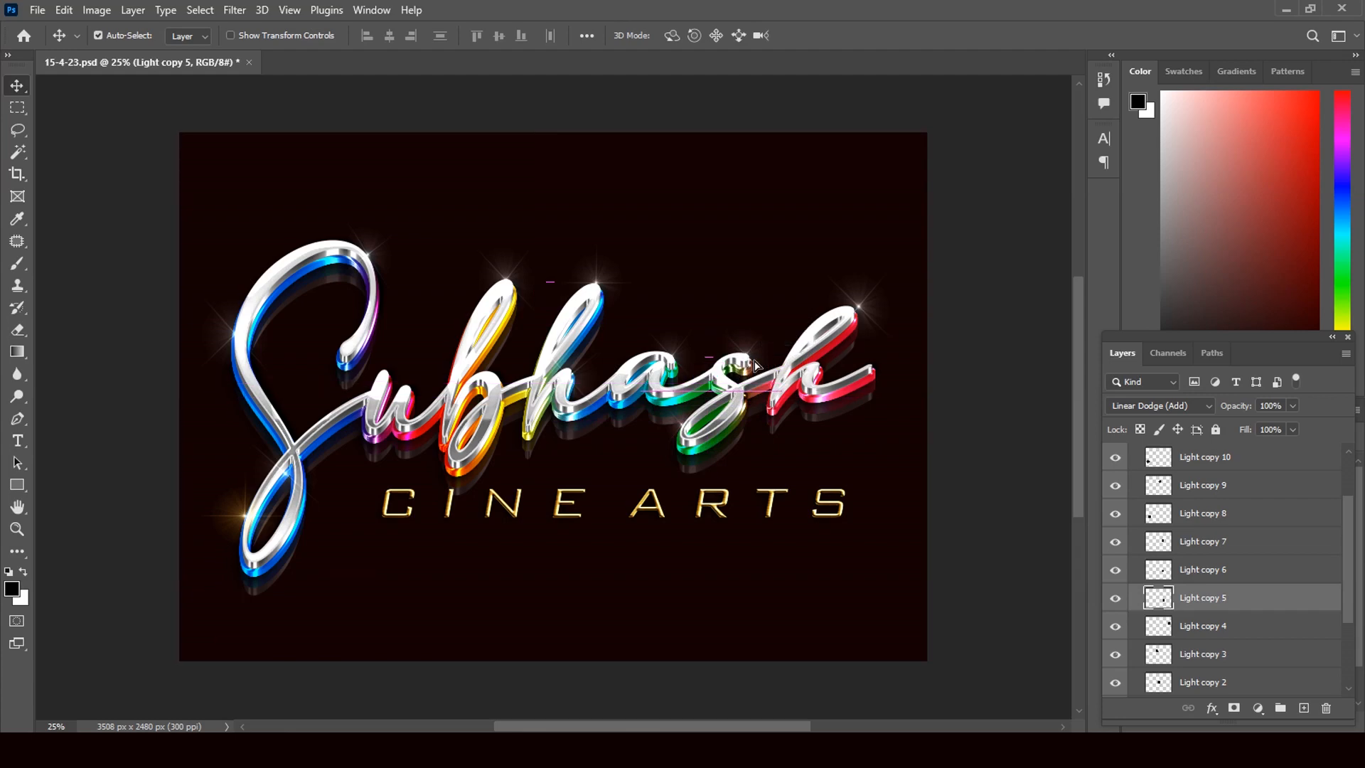
{"action": "left_click", "coordinate": [866, 303]}
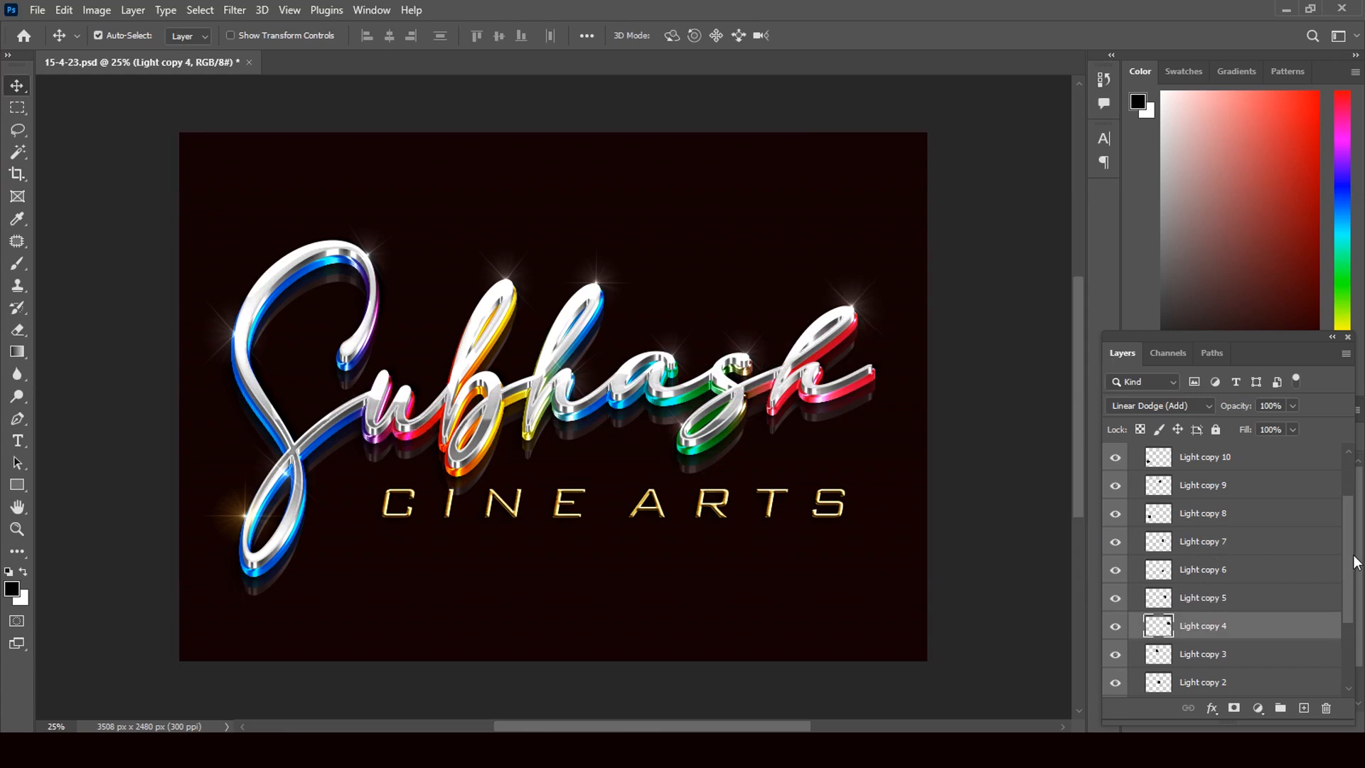
{"action": "left_click_drag", "start_coordinate": [1353, 562], "coordinate": [1351, 528]}
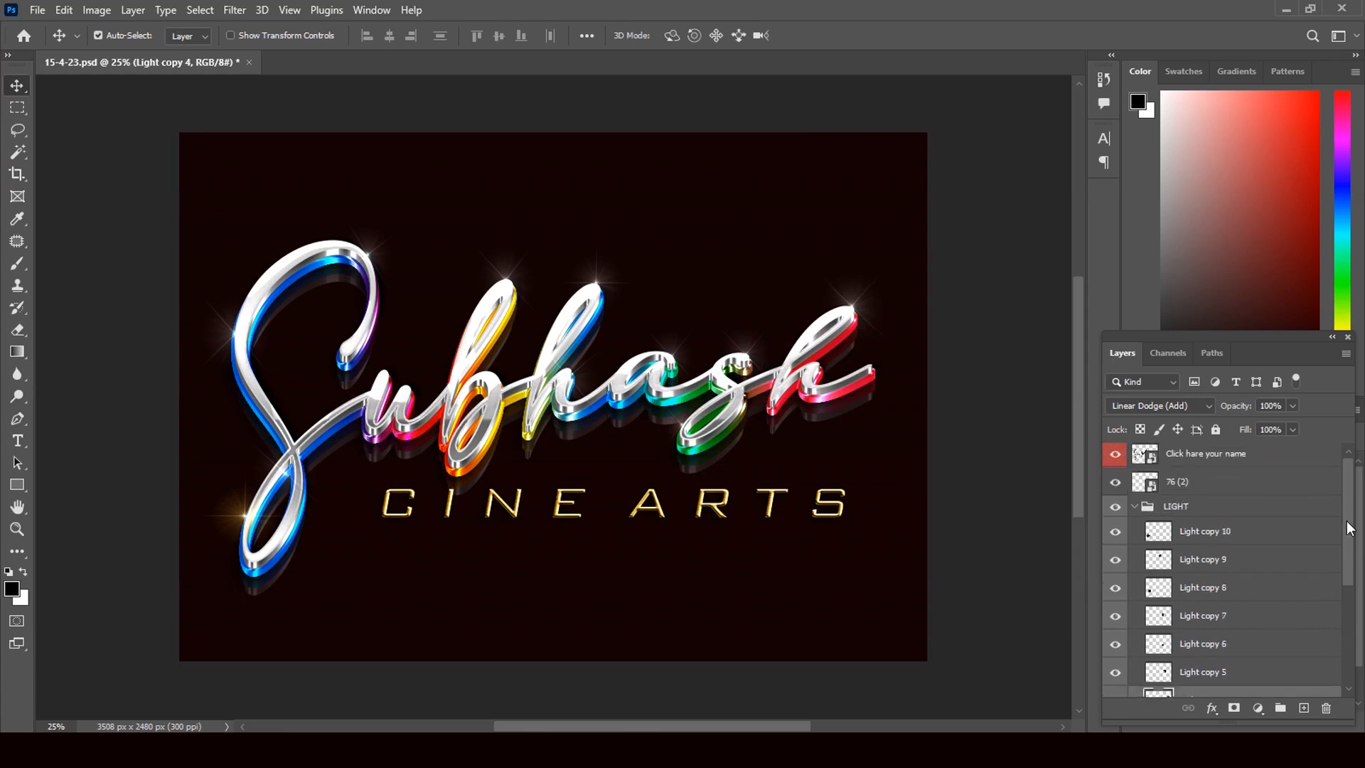
Set the 3D layer's Bevel & Emboss to Soften 1 px with Size 250 px
{"action": "left_click", "coordinate": [1136, 507]}
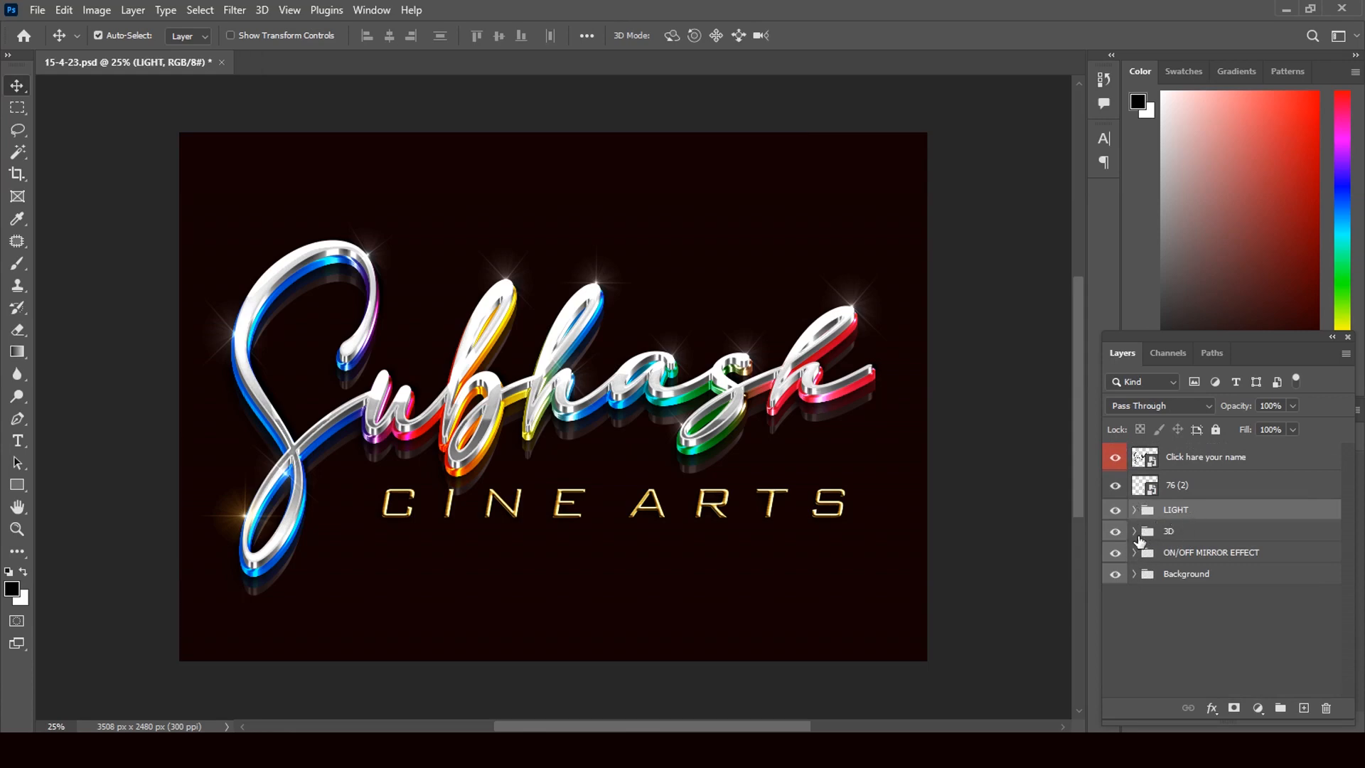
{"action": "left_click", "coordinate": [1134, 534]}
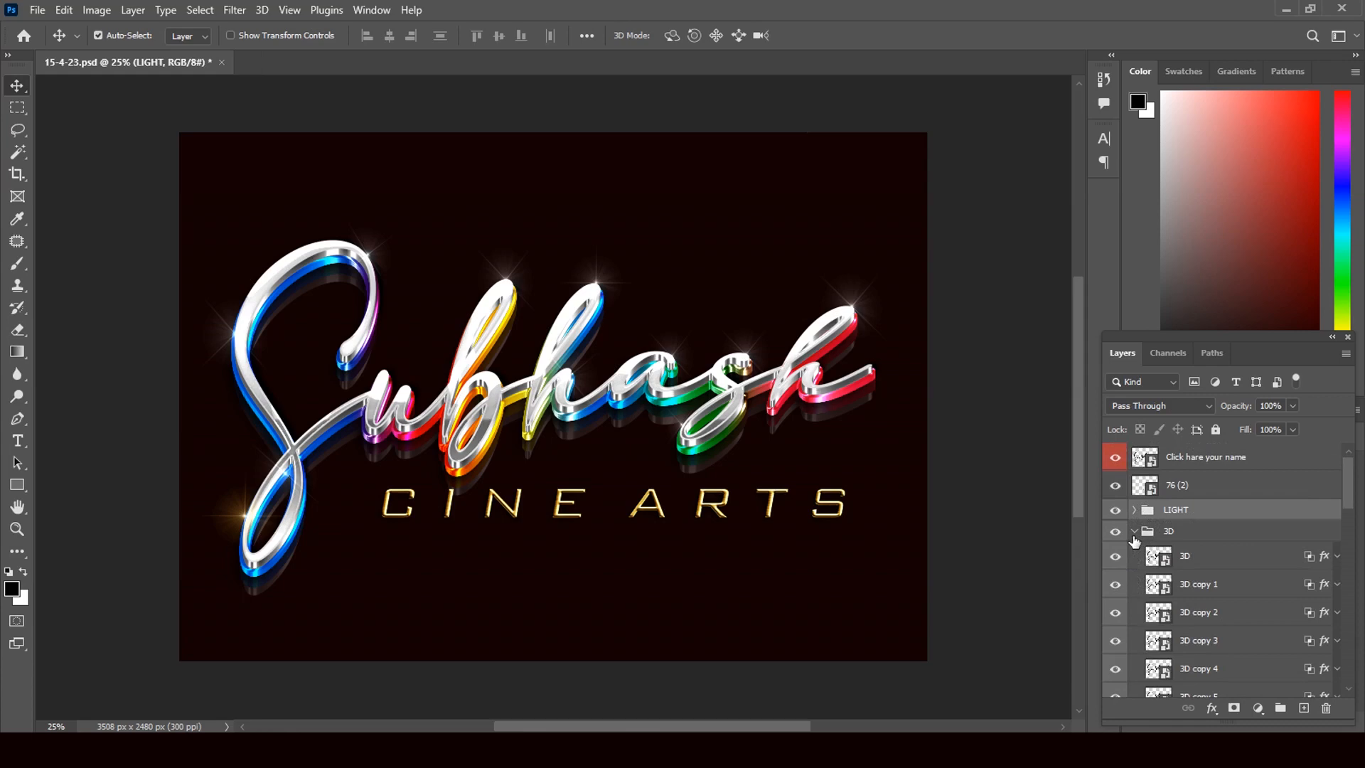
{"action": "left_click", "coordinate": [1322, 561]}
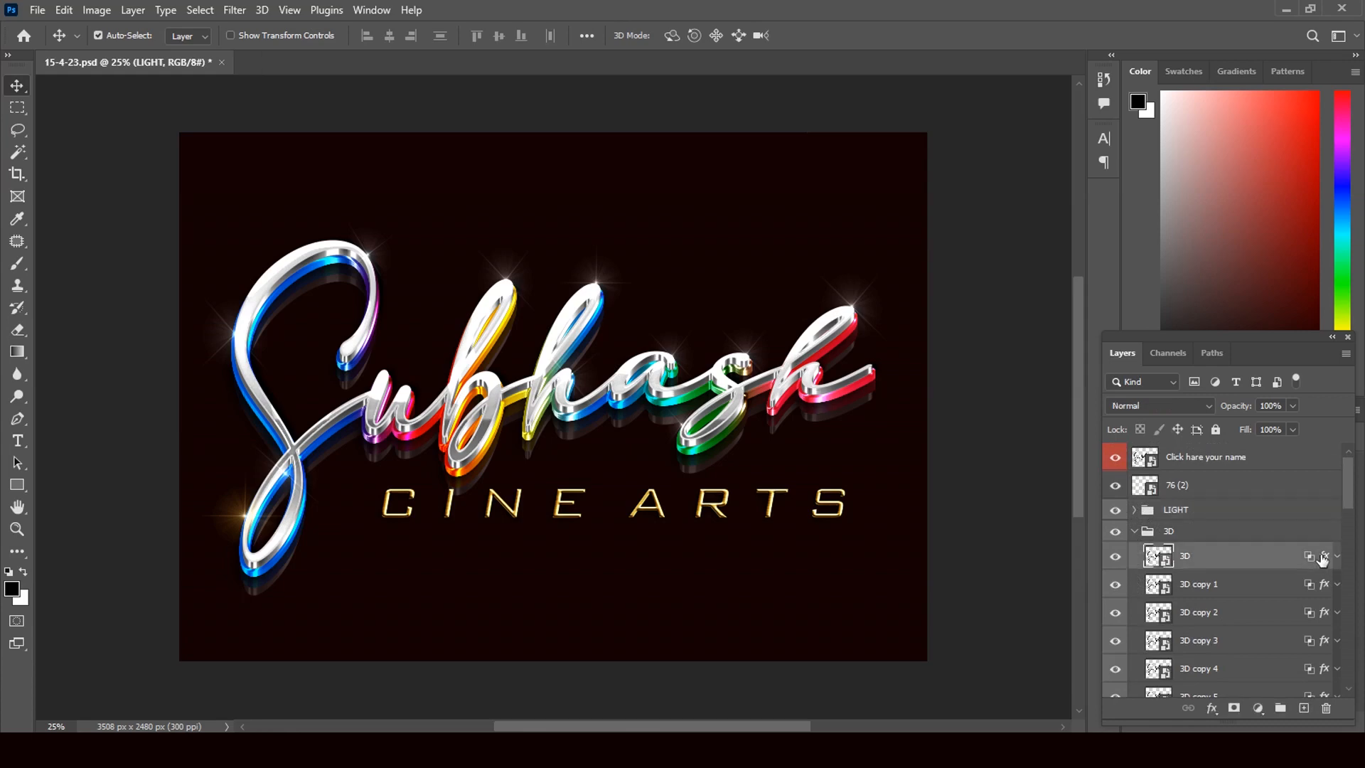
{"action": "key", "text": "h"}
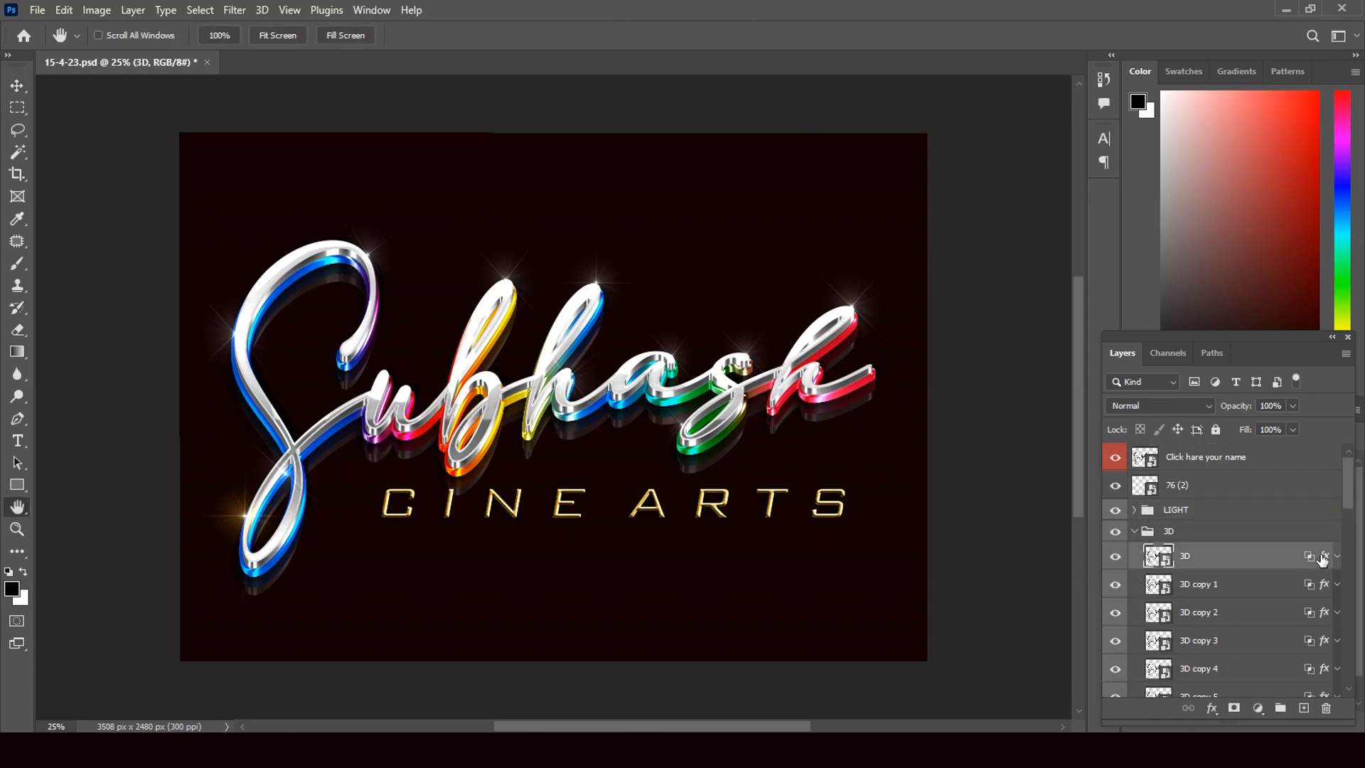
{"action": "double_click", "coordinate": [1322, 558]}
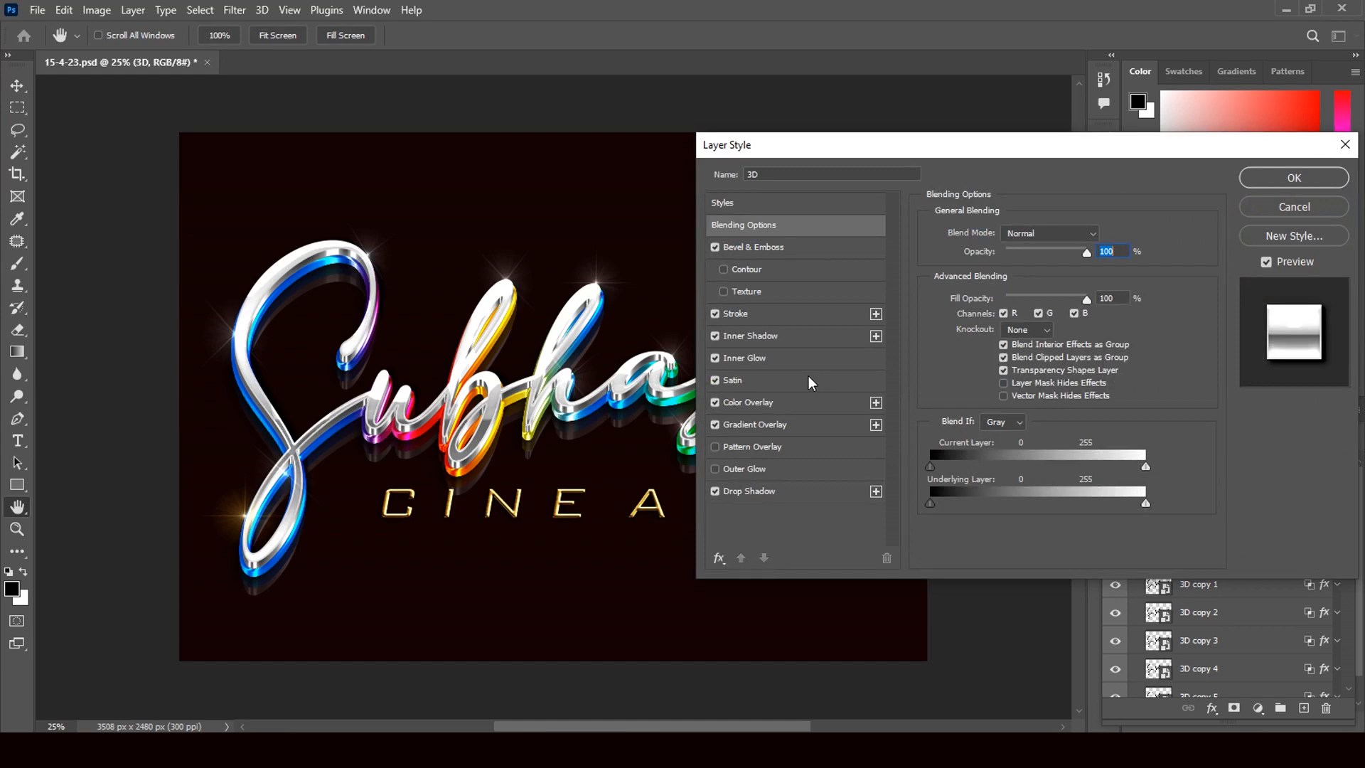
{"action": "left_click", "coordinate": [768, 250]}
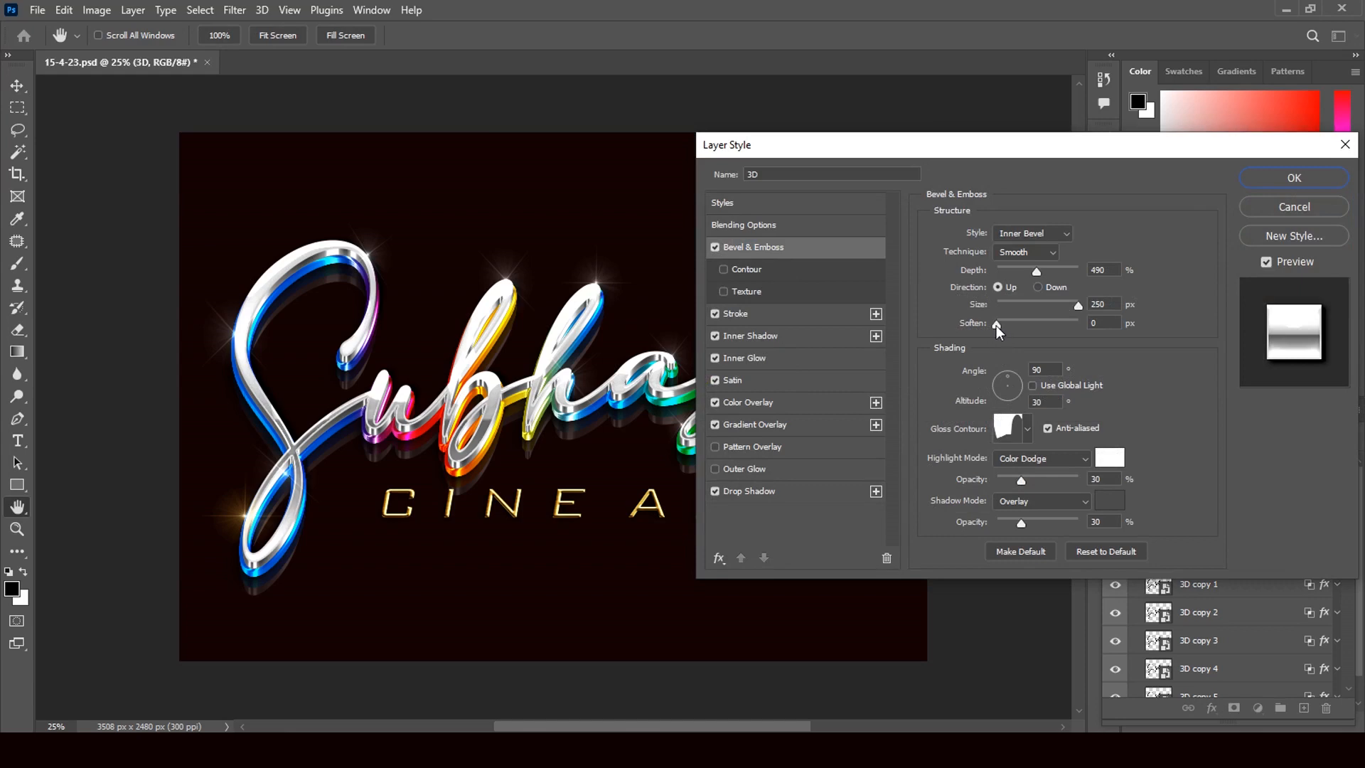
{"action": "mouse_move", "coordinate": [999, 331]}
{"action": "left_mouse_down"}
{"action": "mouse_move", "coordinate": [1016, 334]}
{"action": "mouse_move", "coordinate": [1004, 329]}
{"action": "left_mouse_up"}
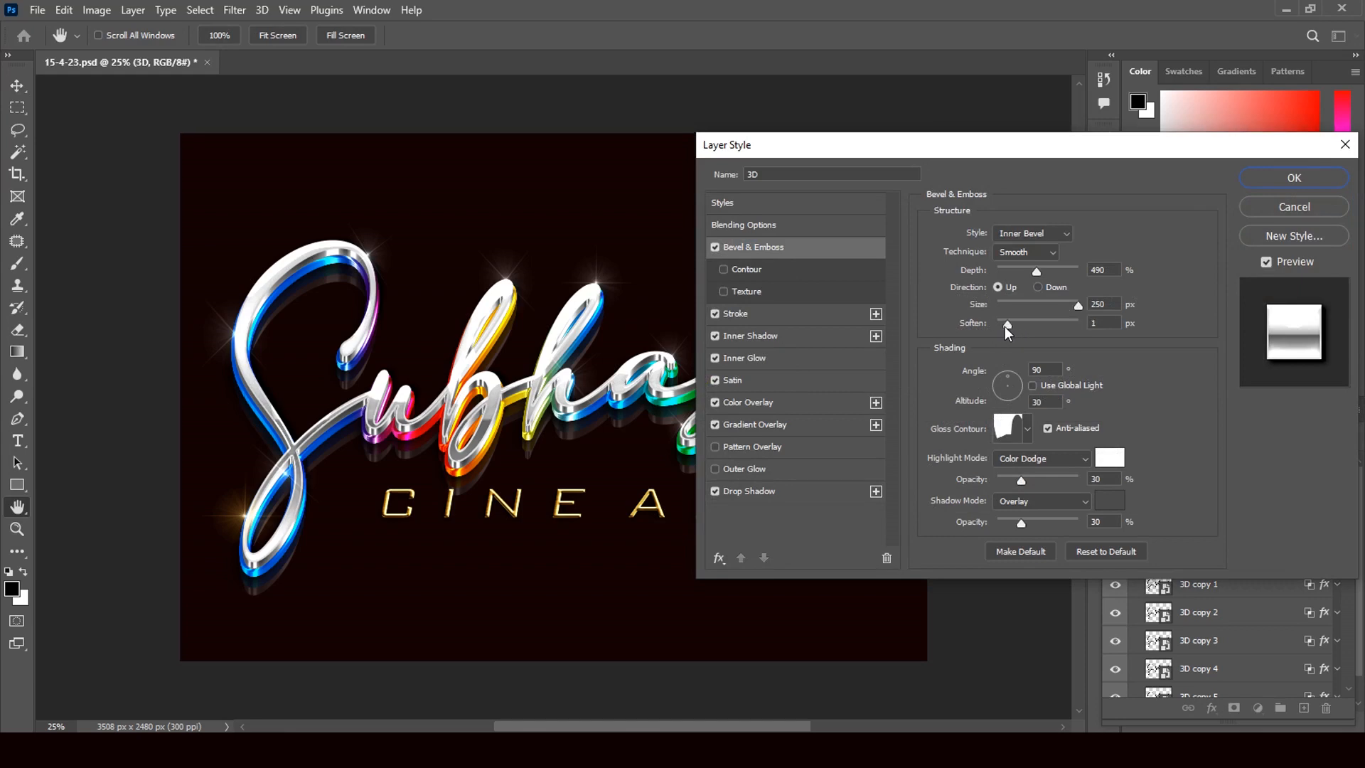
{"action": "mouse_move", "coordinate": [1079, 307]}
{"action": "left_mouse_down"}
{"action": "mouse_move", "coordinate": [1037, 320]}
{"action": "mouse_move", "coordinate": [1078, 307]}
{"action": "left_mouse_up"}
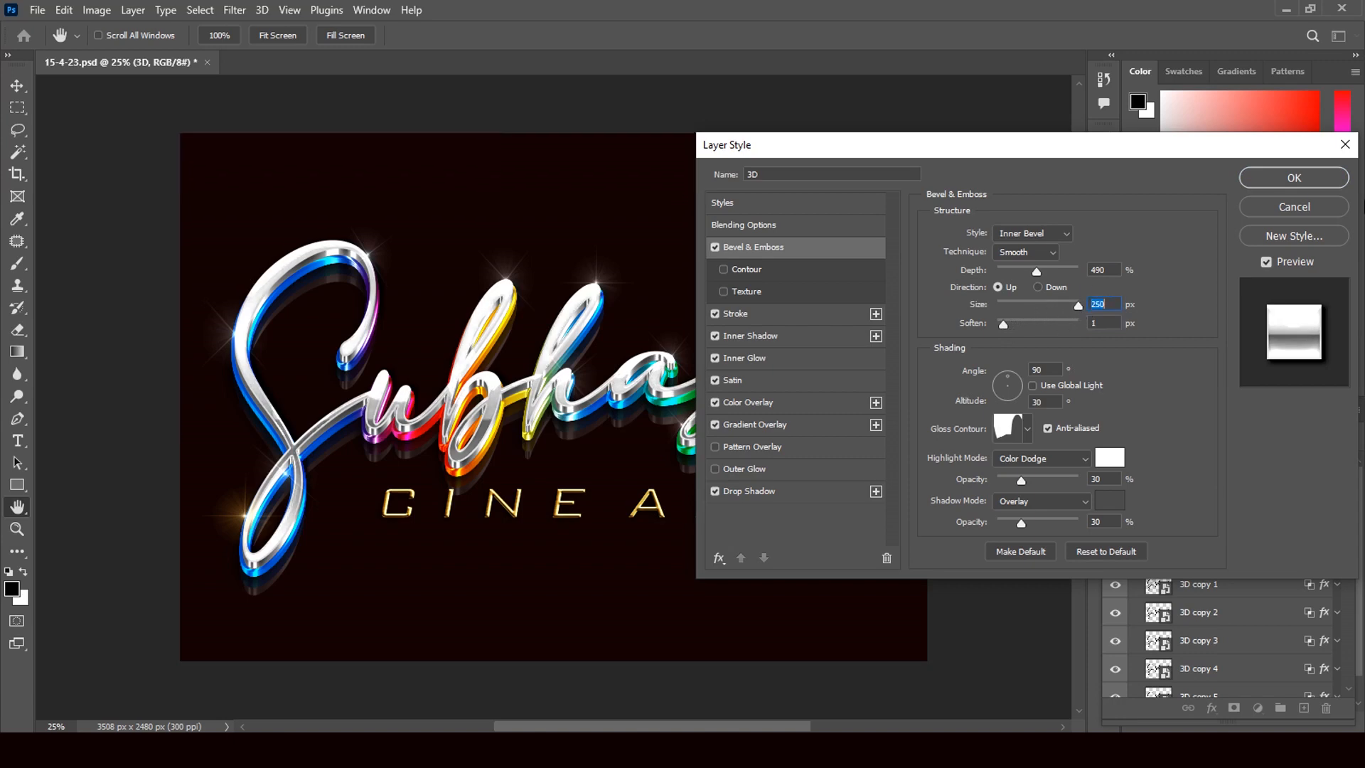
{"action": "left_click", "coordinate": [1336, 183]}
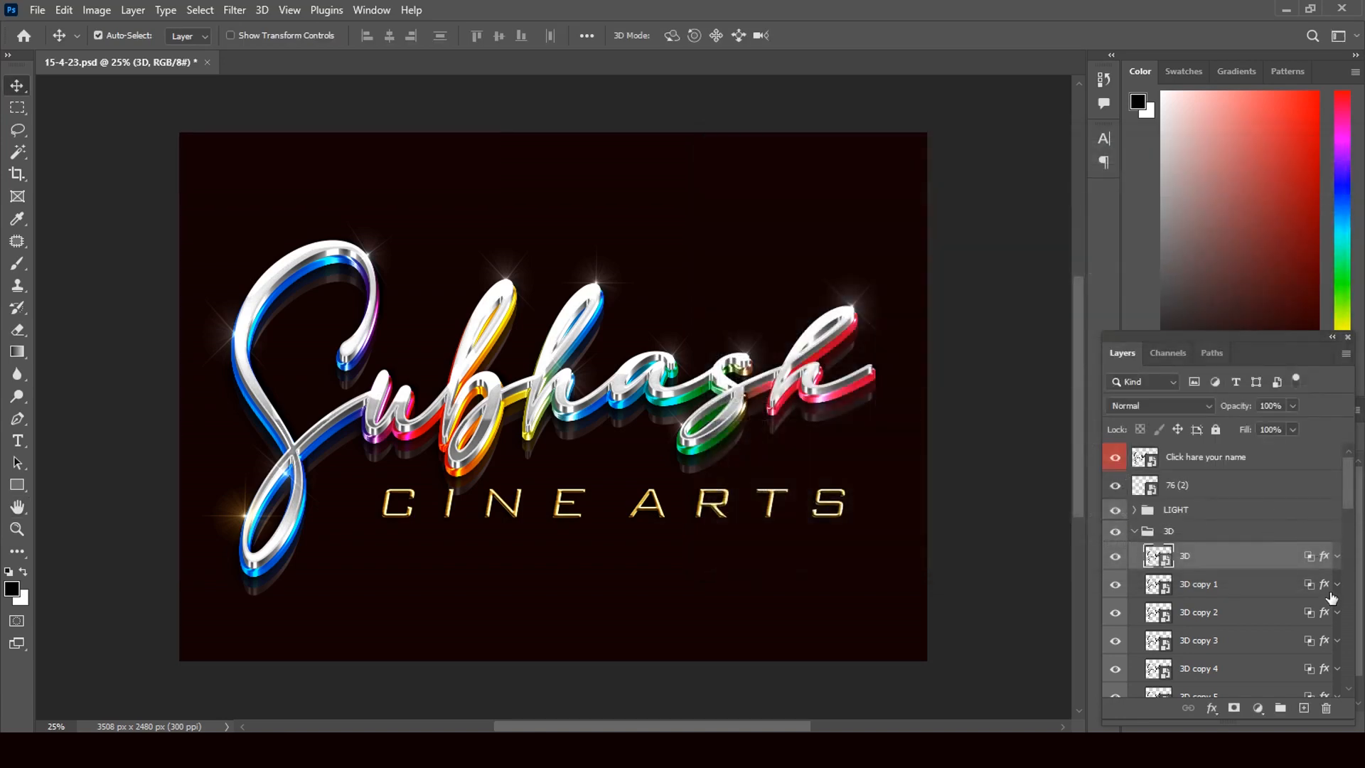
Enlarge the Bevel & Emboss size on the 3D copy 1 layer
{"action": "left_click", "coordinate": [1324, 586]}
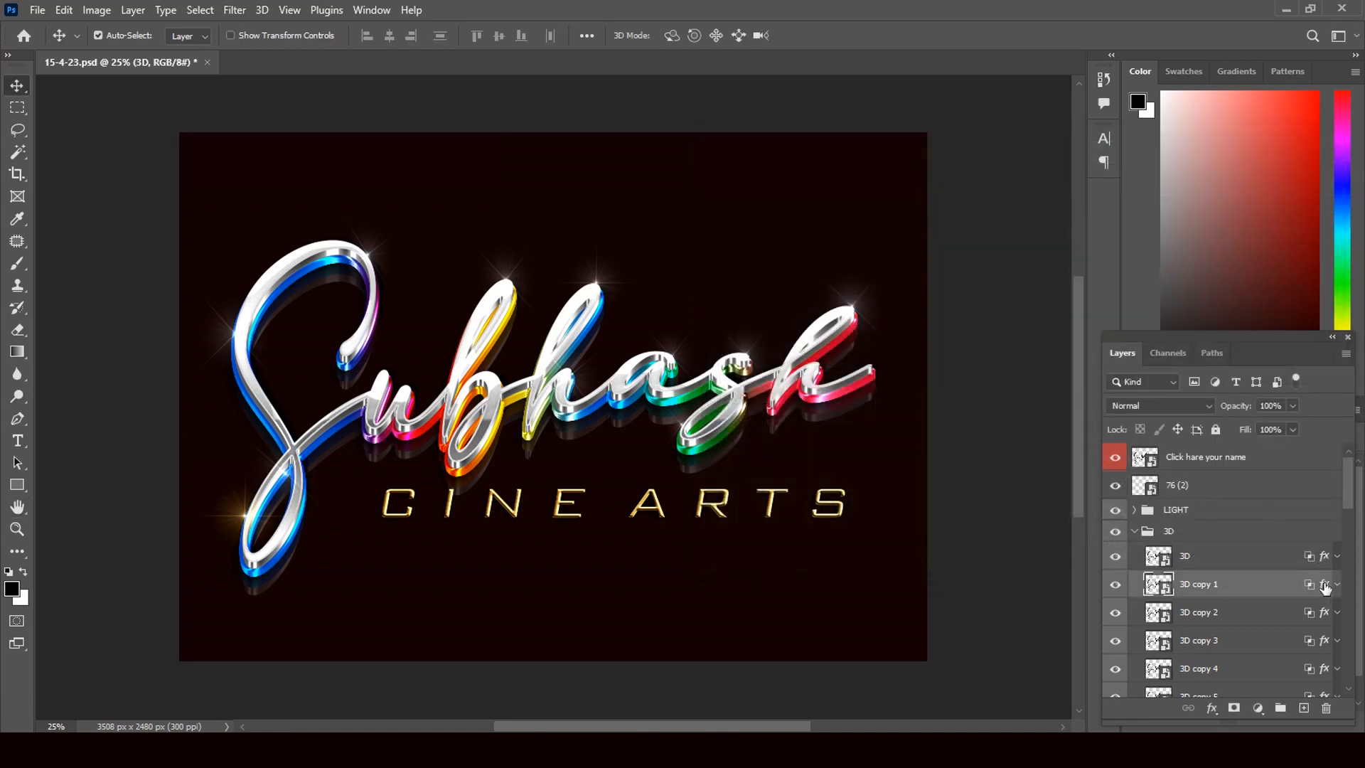
{"action": "key", "text": "h"}
{"action": "double_click", "coordinate": [1324, 586]}
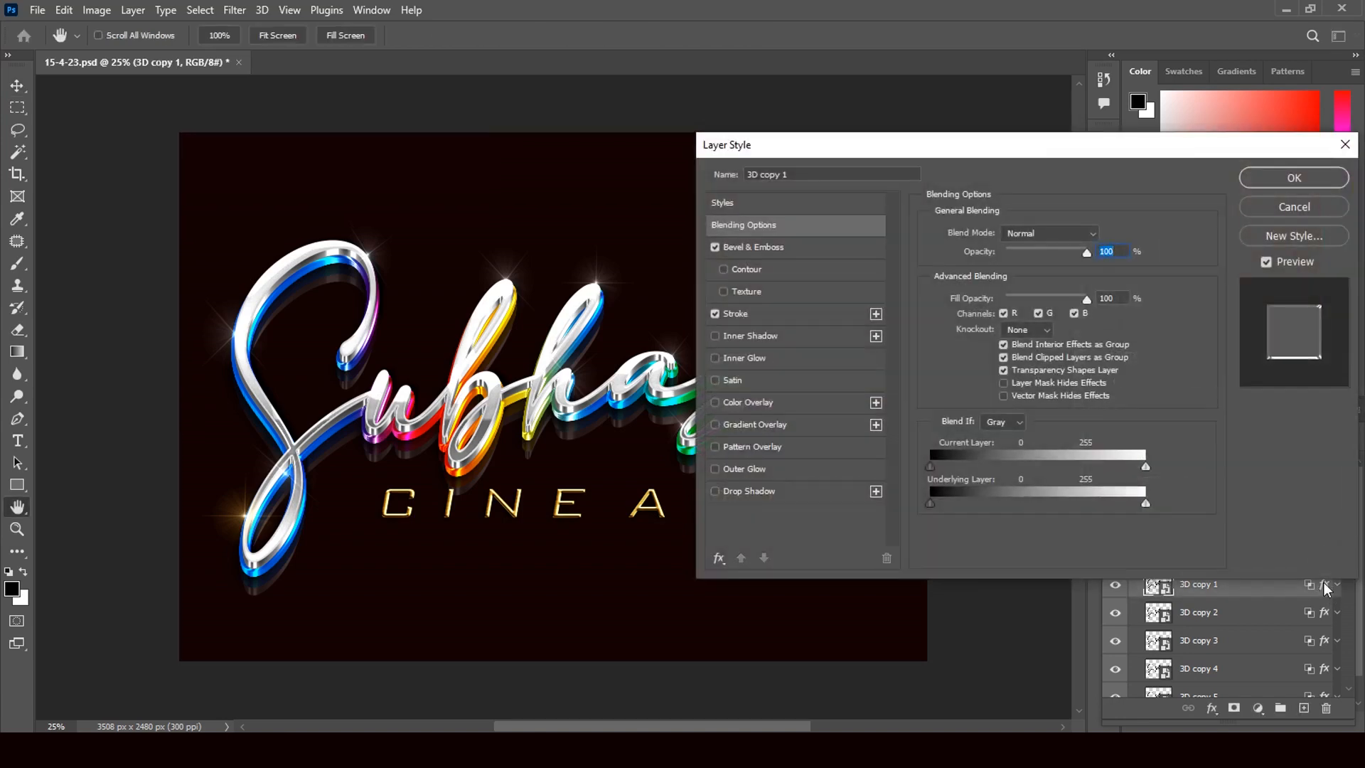
{"action": "left_click", "coordinate": [743, 247]}
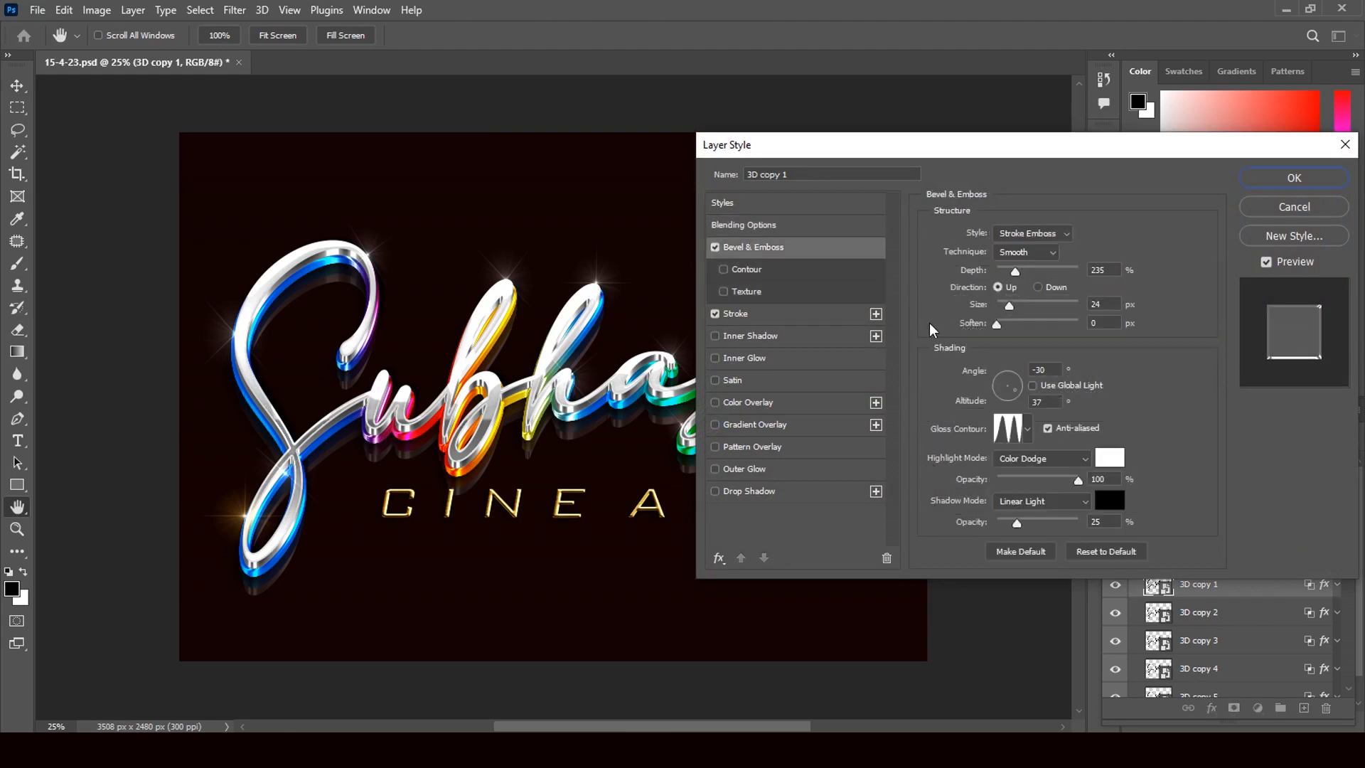
{"action": "left_click_drag", "start_coordinate": [1010, 310], "coordinate": [1027, 315]}
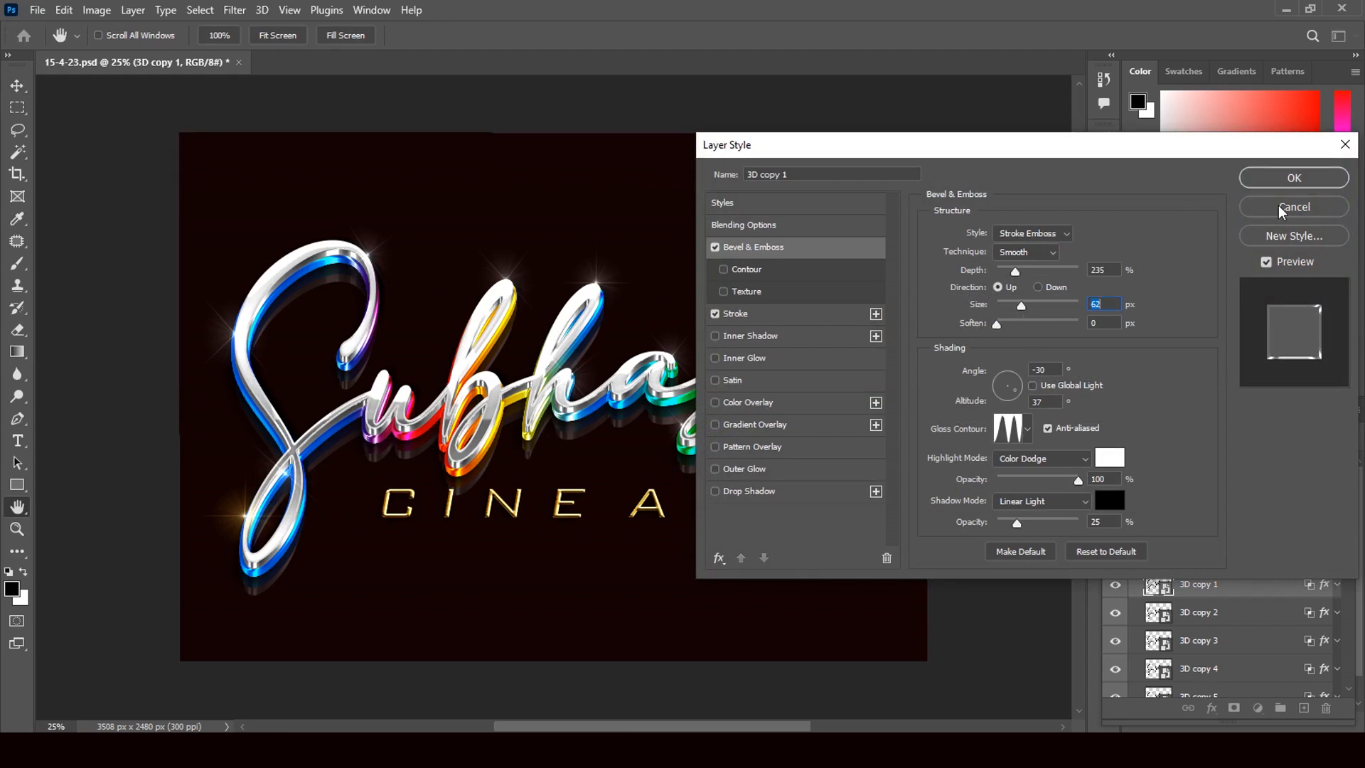
{"action": "left_click", "coordinate": [1290, 179]}
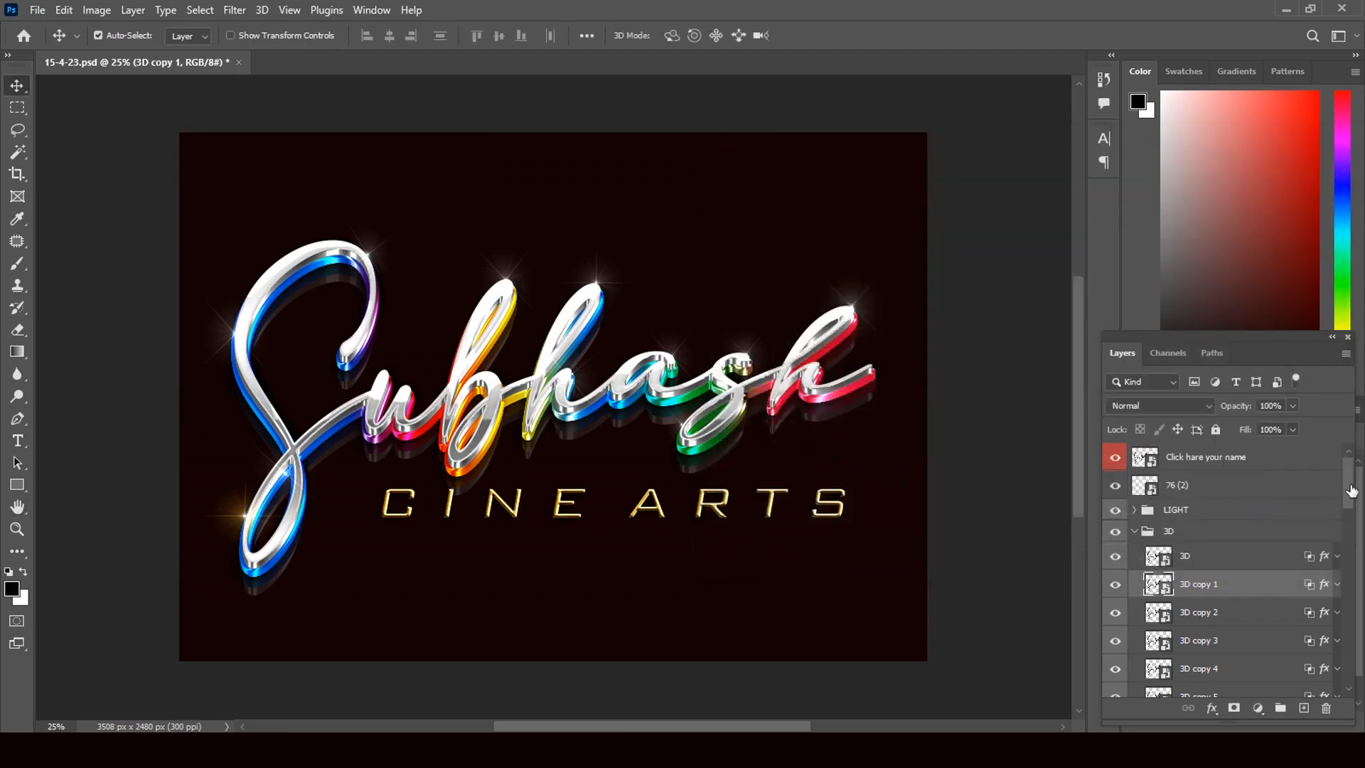
Set the 3D copy 17 layer's Bevel & Emboss Size to 13 px, keeping its stroke on
{"action": "left_click_drag", "start_coordinate": [1349, 493], "coordinate": [1358, 603]}
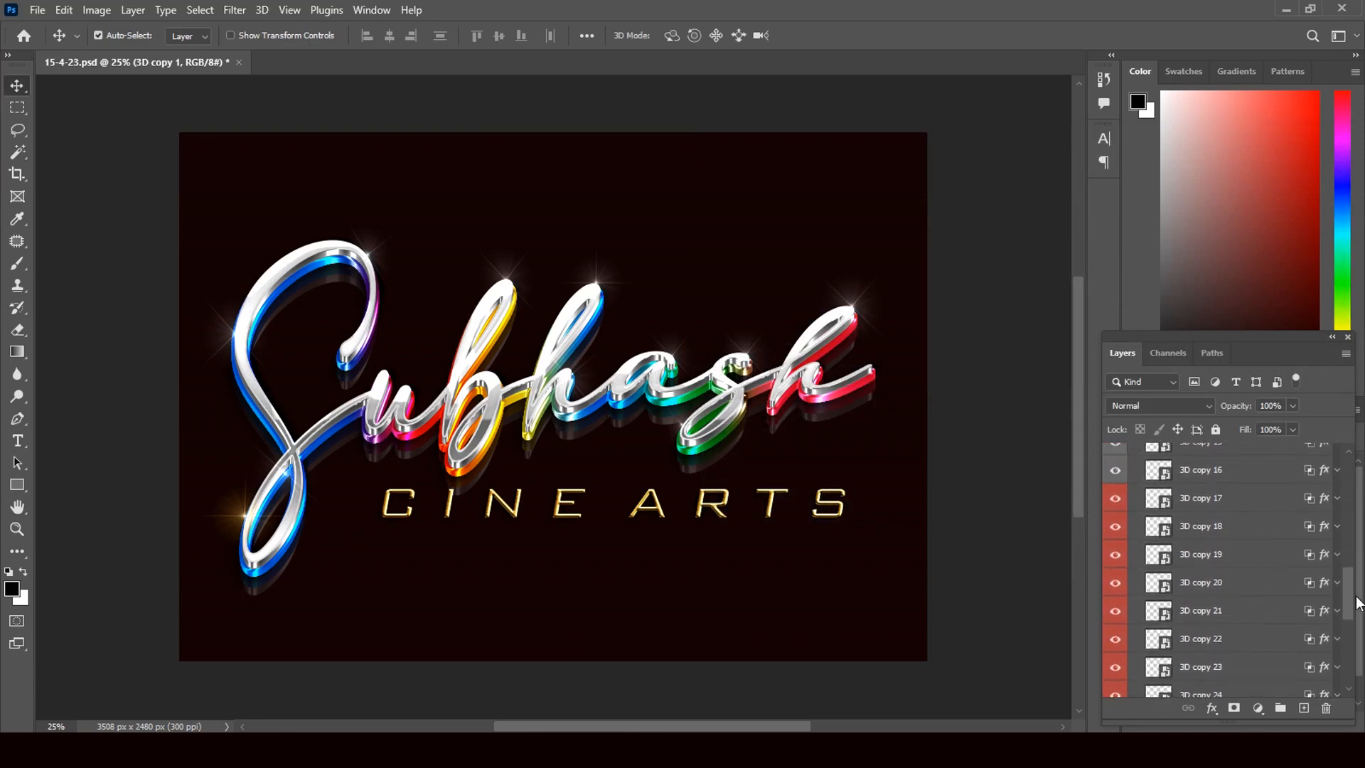
{"action": "left_click", "coordinate": [1324, 503]}
{"action": "double_click", "coordinate": [1309, 503]}
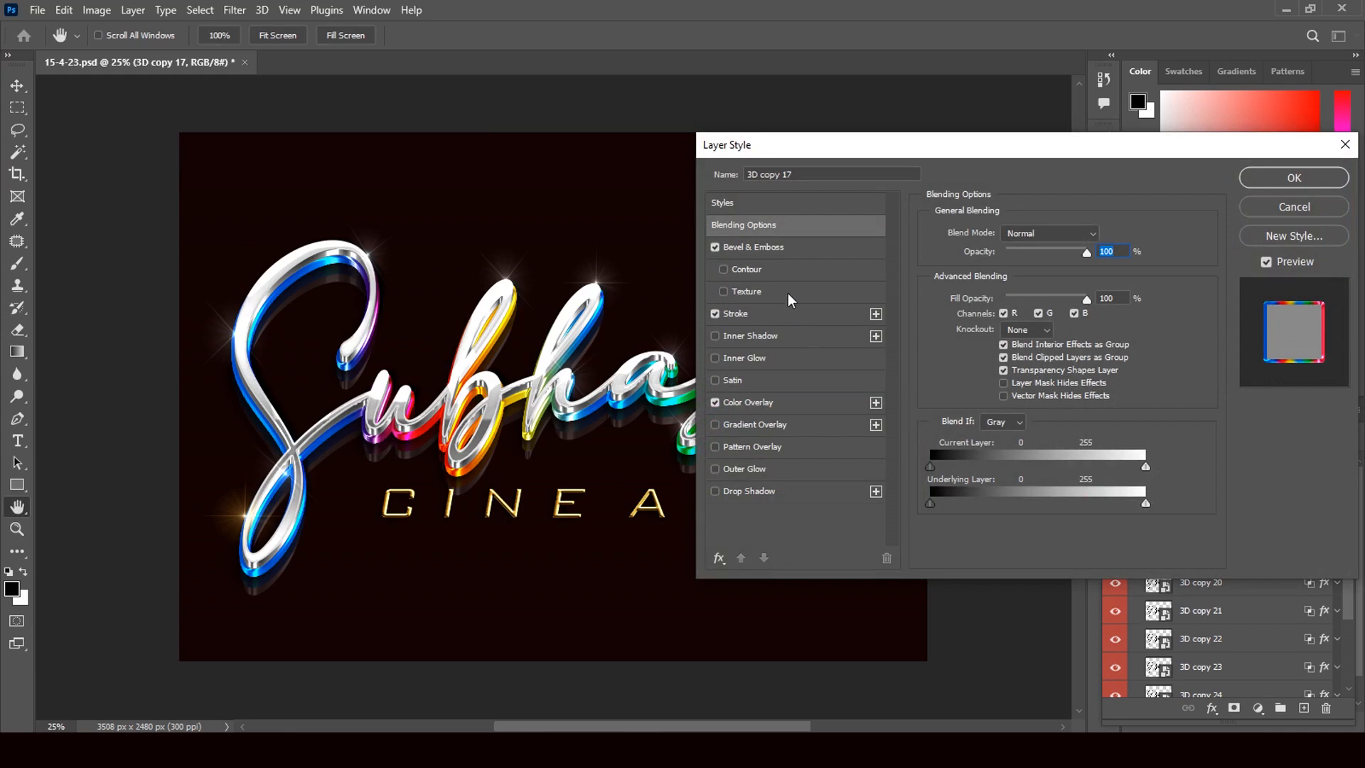
{"action": "left_click", "coordinate": [715, 313]}
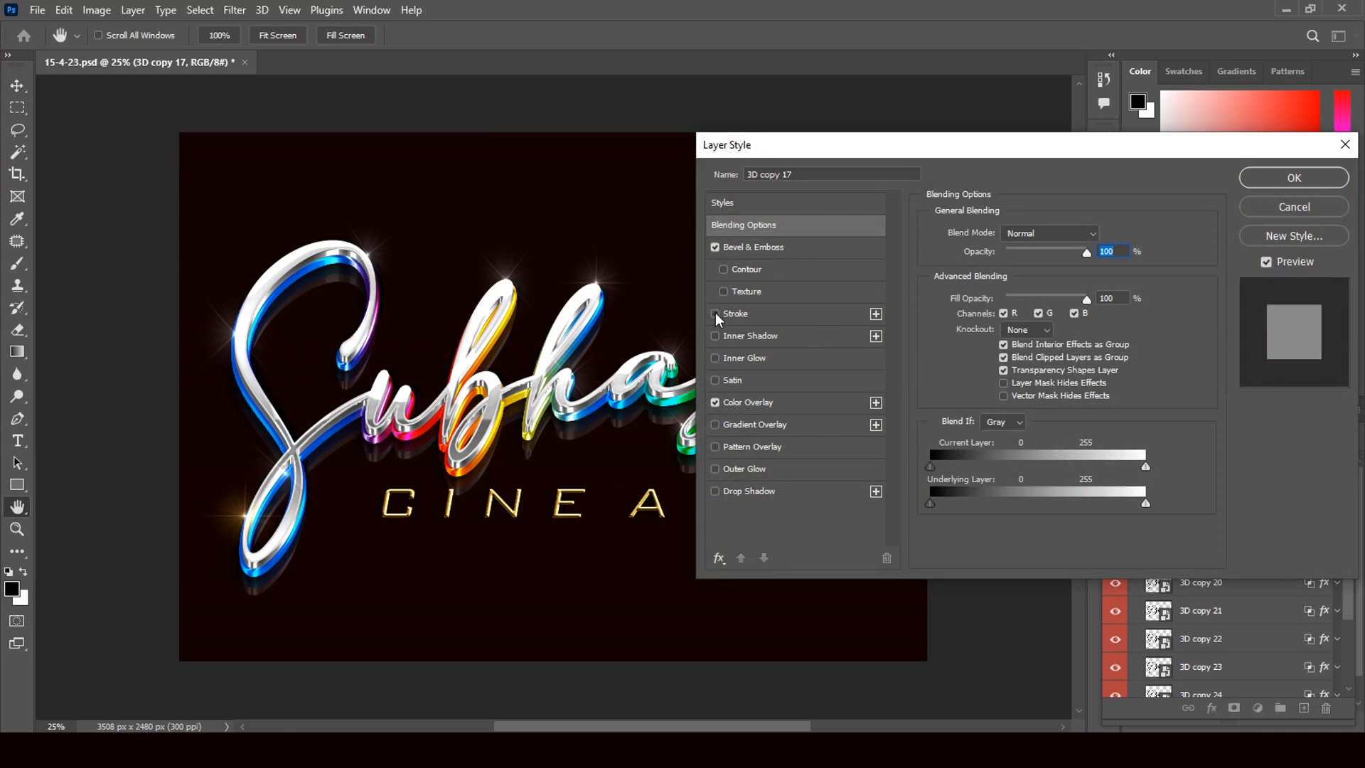
{"action": "left_click", "coordinate": [716, 314]}
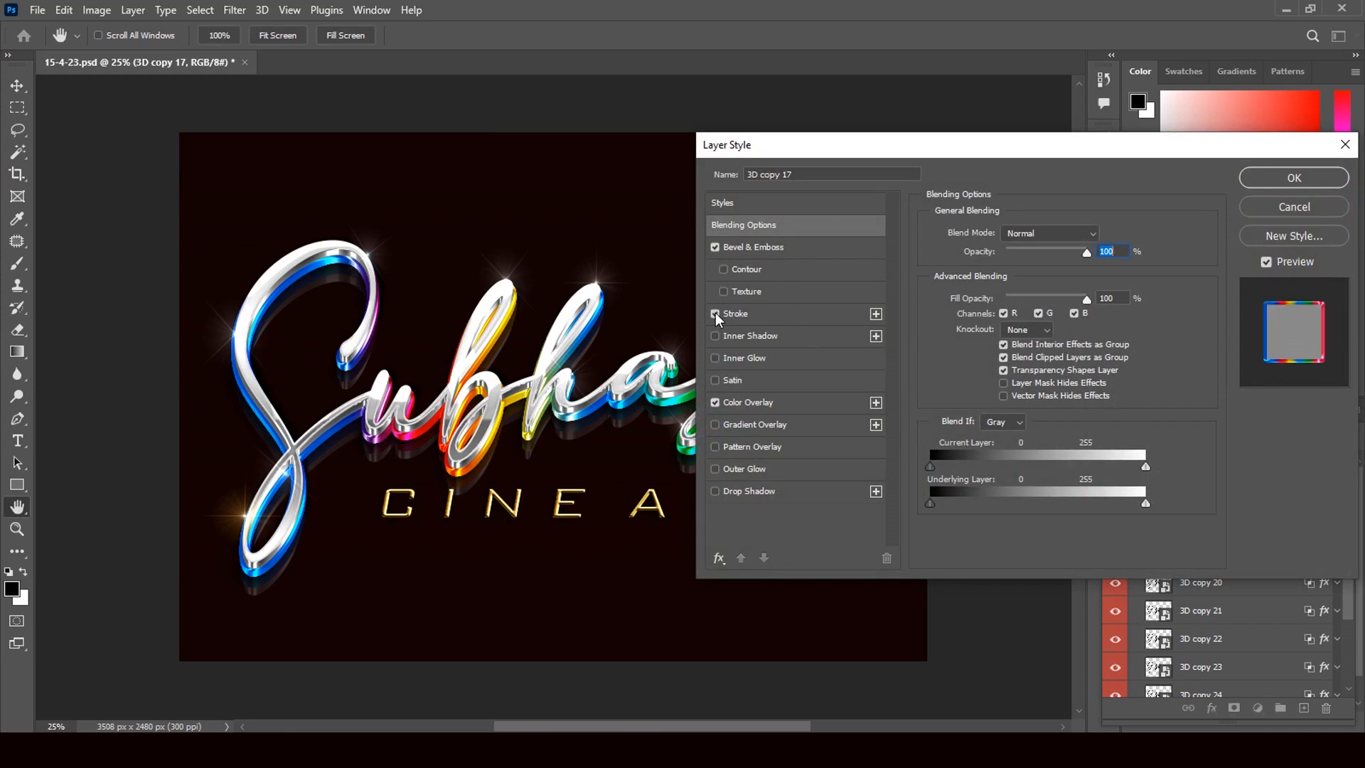
{"action": "left_click", "coordinate": [758, 246]}
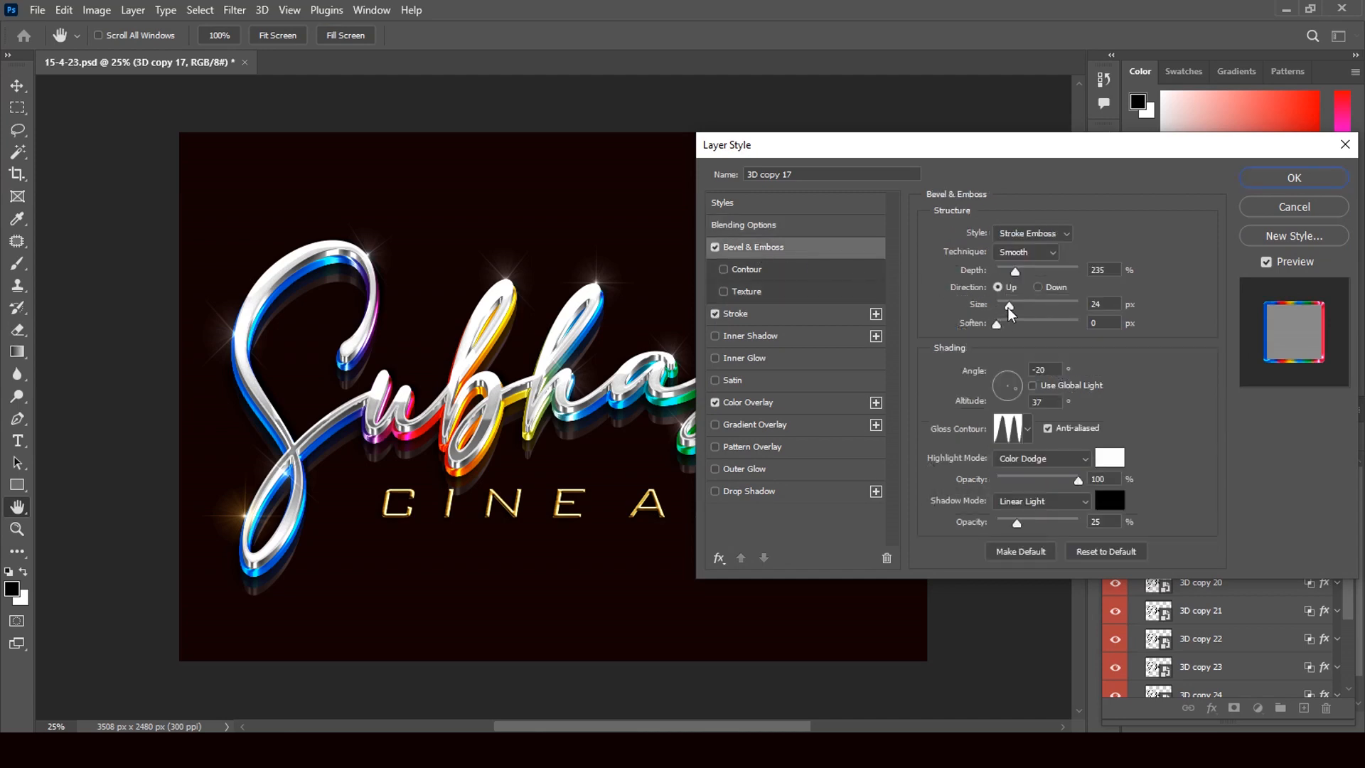
{"action": "mouse_move", "coordinate": [1010, 313]}
{"action": "left_mouse_down"}
{"action": "mouse_move", "coordinate": [1035, 328]}
{"action": "mouse_move", "coordinate": [1008, 327]}
{"action": "left_mouse_up"}
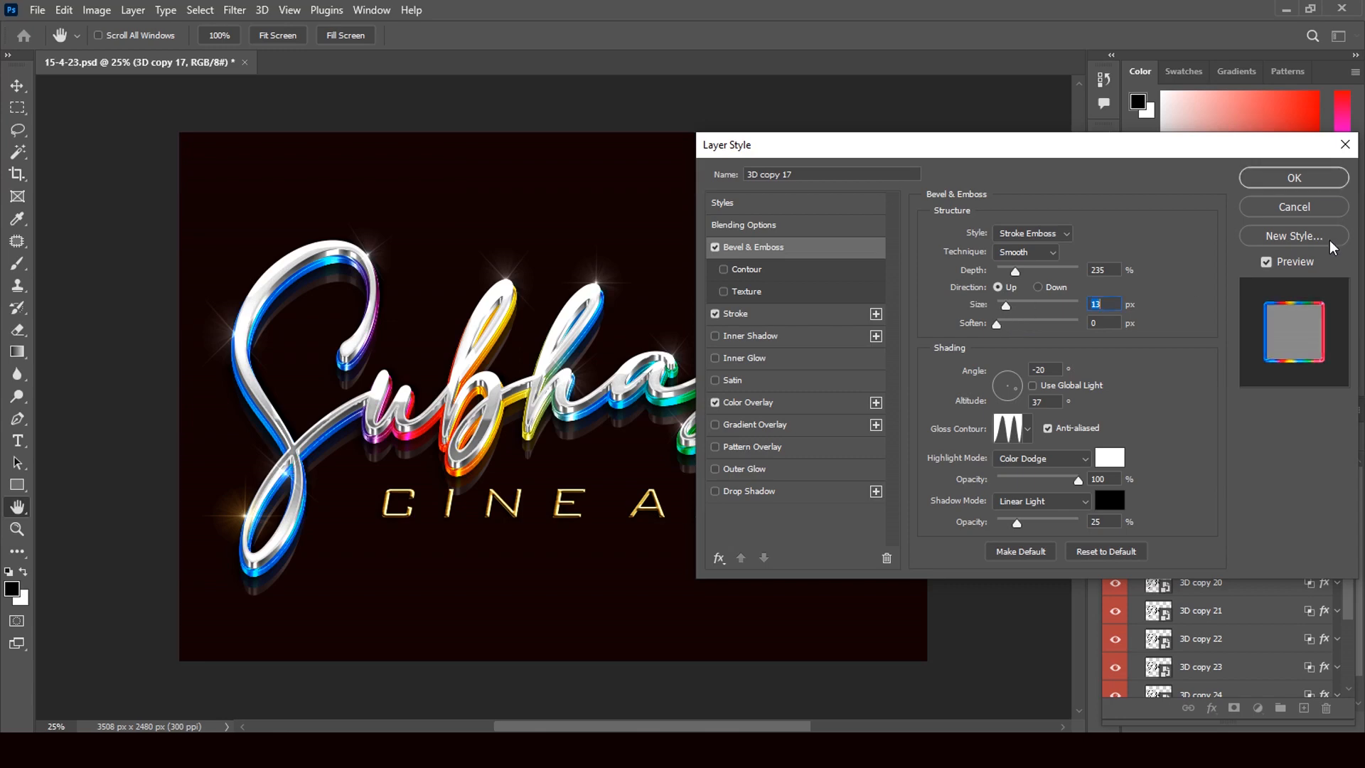
{"action": "left_click", "coordinate": [1304, 182]}
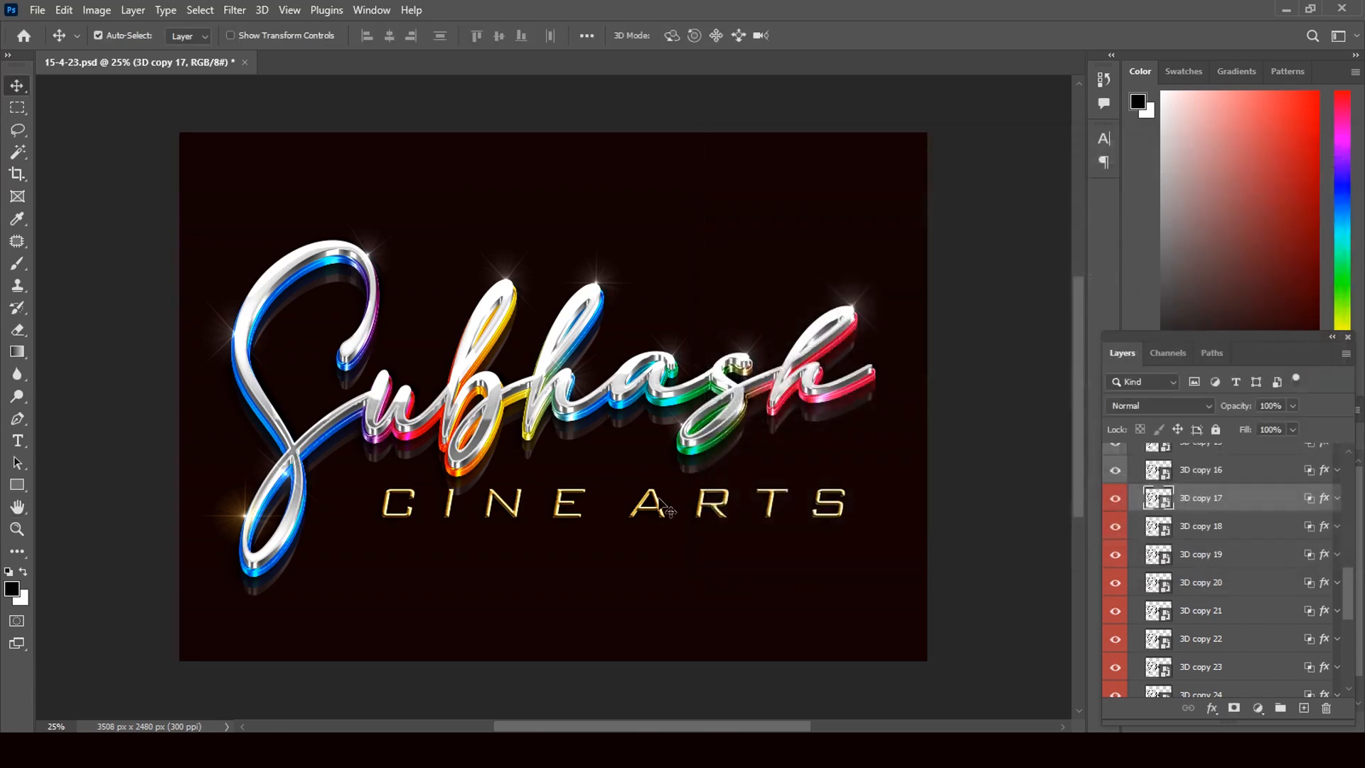
Toggle the SHADOW 1 layer's visibility and turn the mirror reflection back on
{"action": "left_click_drag", "start_coordinate": [1349, 597], "coordinate": [1342, 663]}
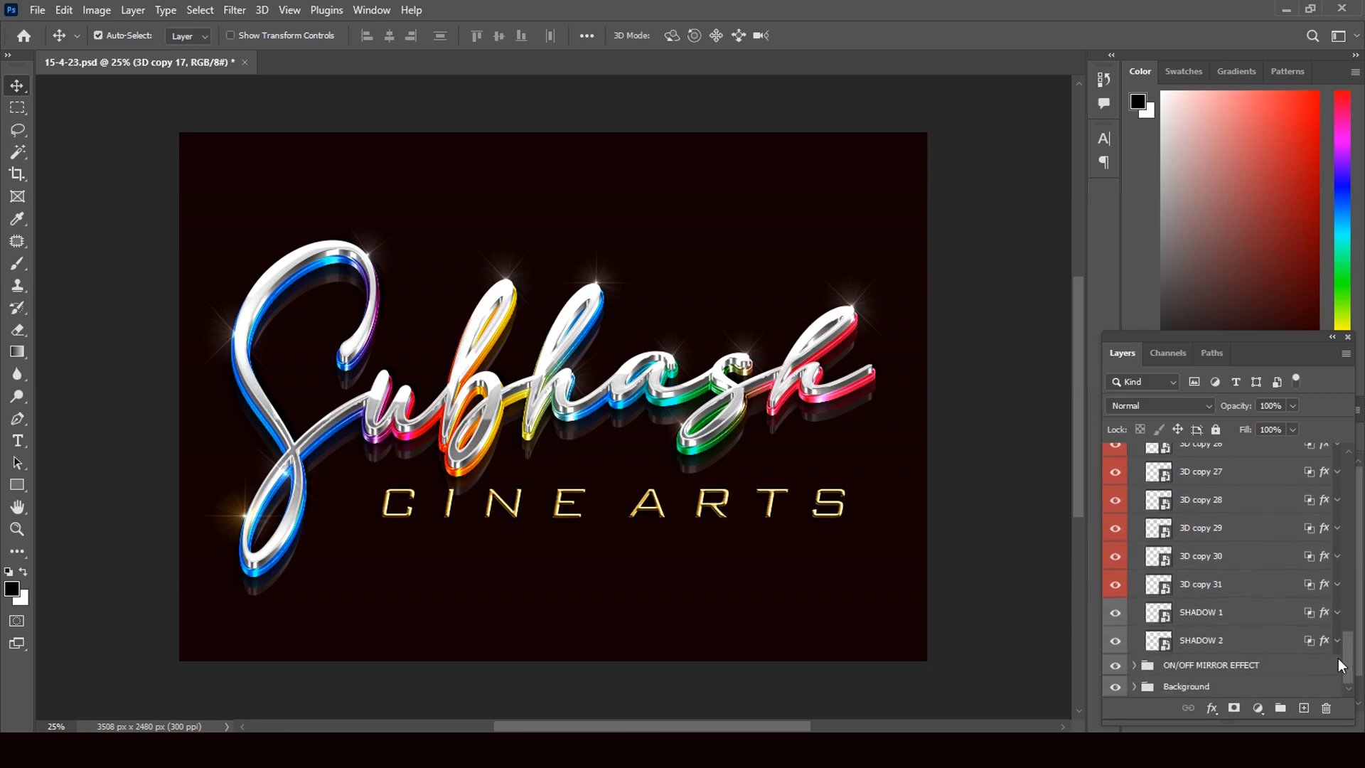
{"action": "left_click", "coordinate": [1114, 613]}
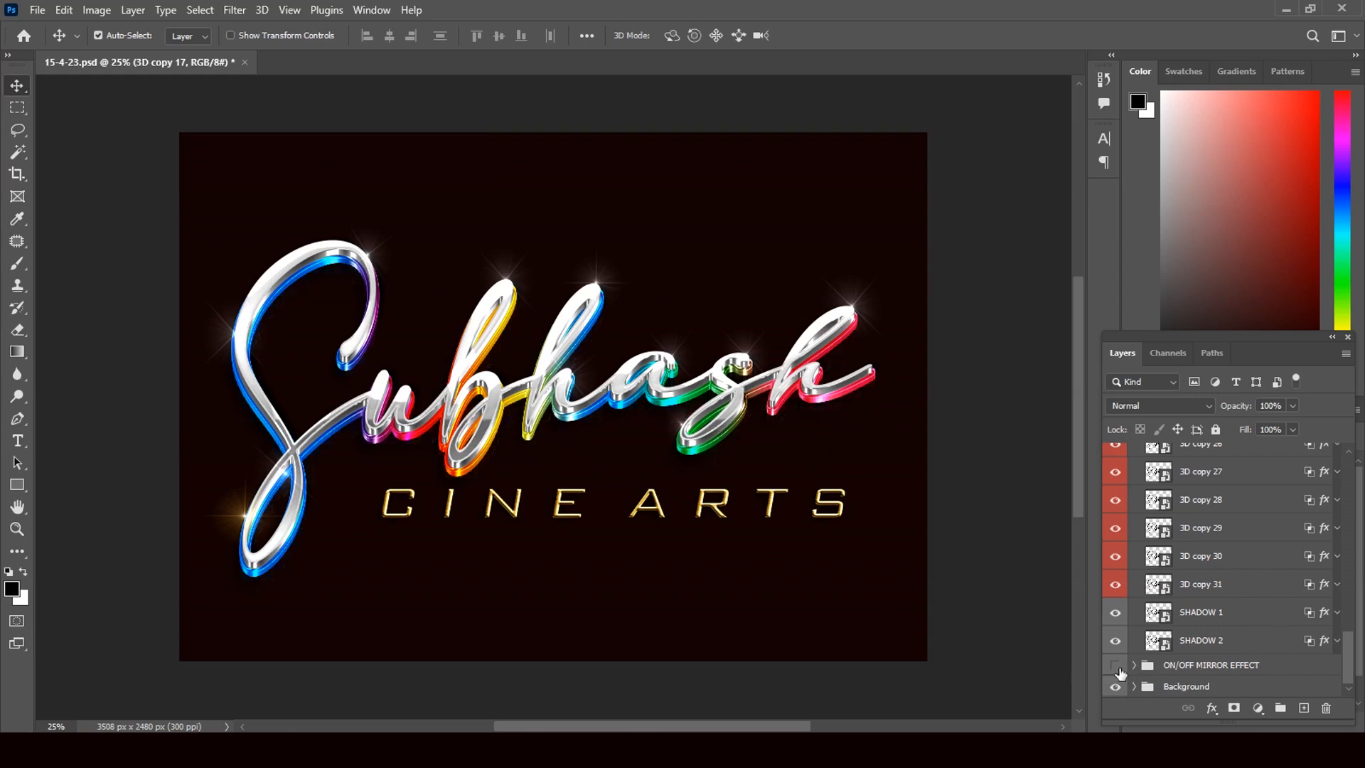
{"action": "left_click", "coordinate": [1115, 667]}
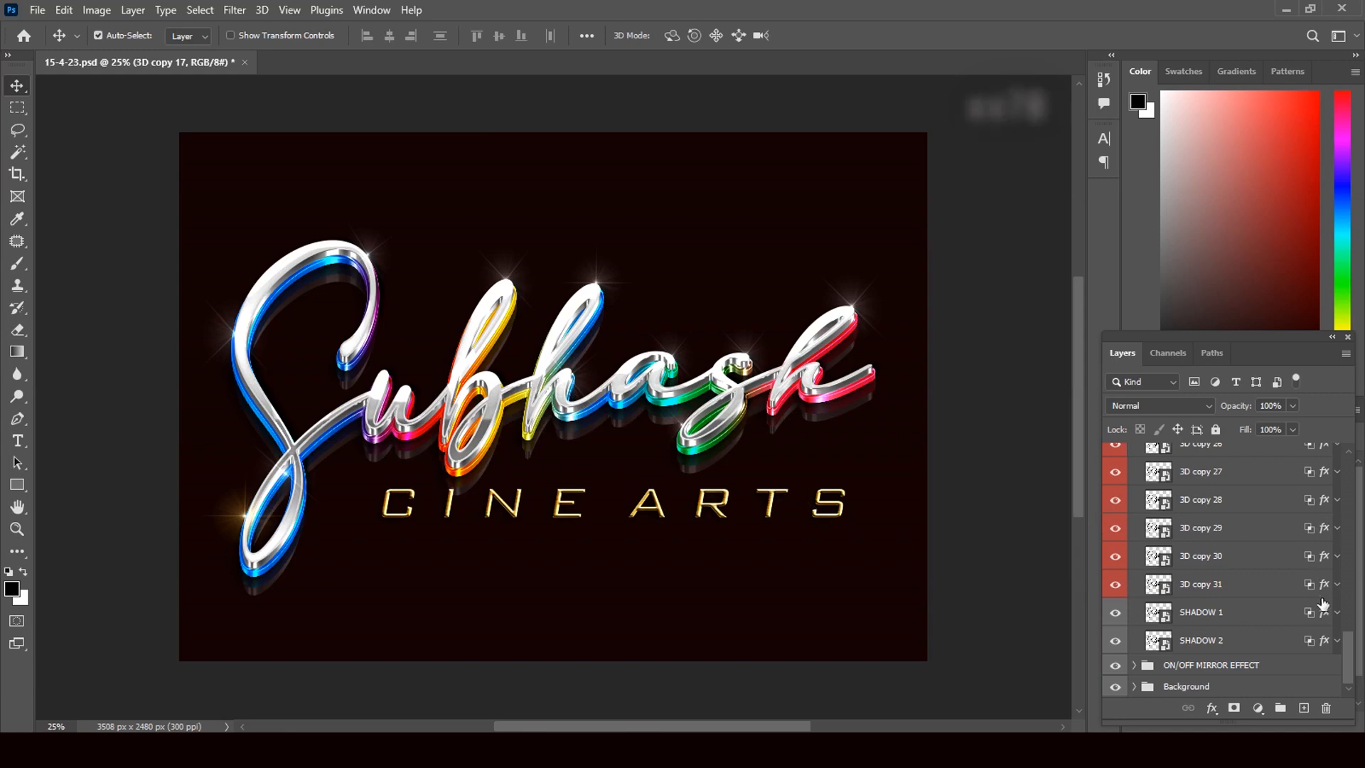
Collapse the 3D group, toggle the LIGHT sparkles off to compare, and select the 76 (2) subtitle layer
{"action": "left_click_drag", "start_coordinate": [1350, 648], "coordinate": [1359, 465]}
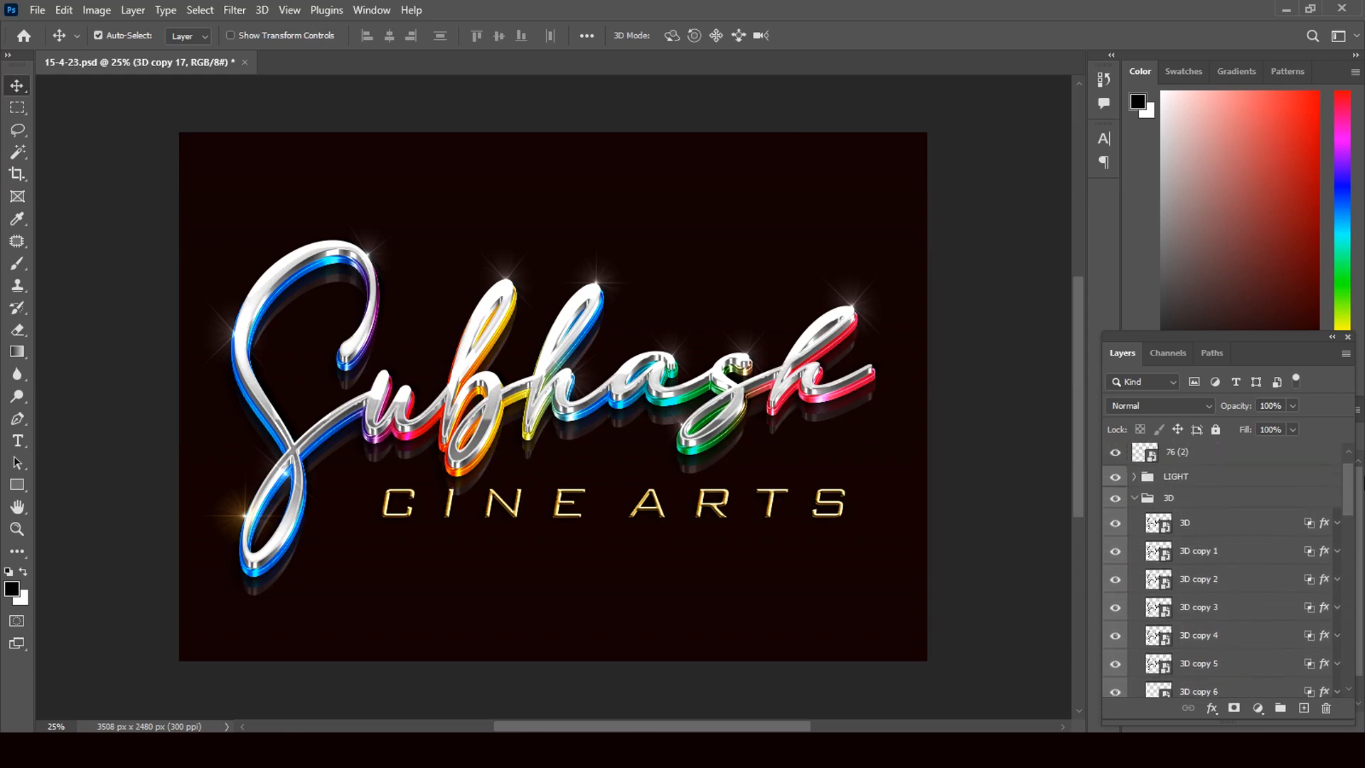
{"action": "left_click", "coordinate": [1136, 500]}
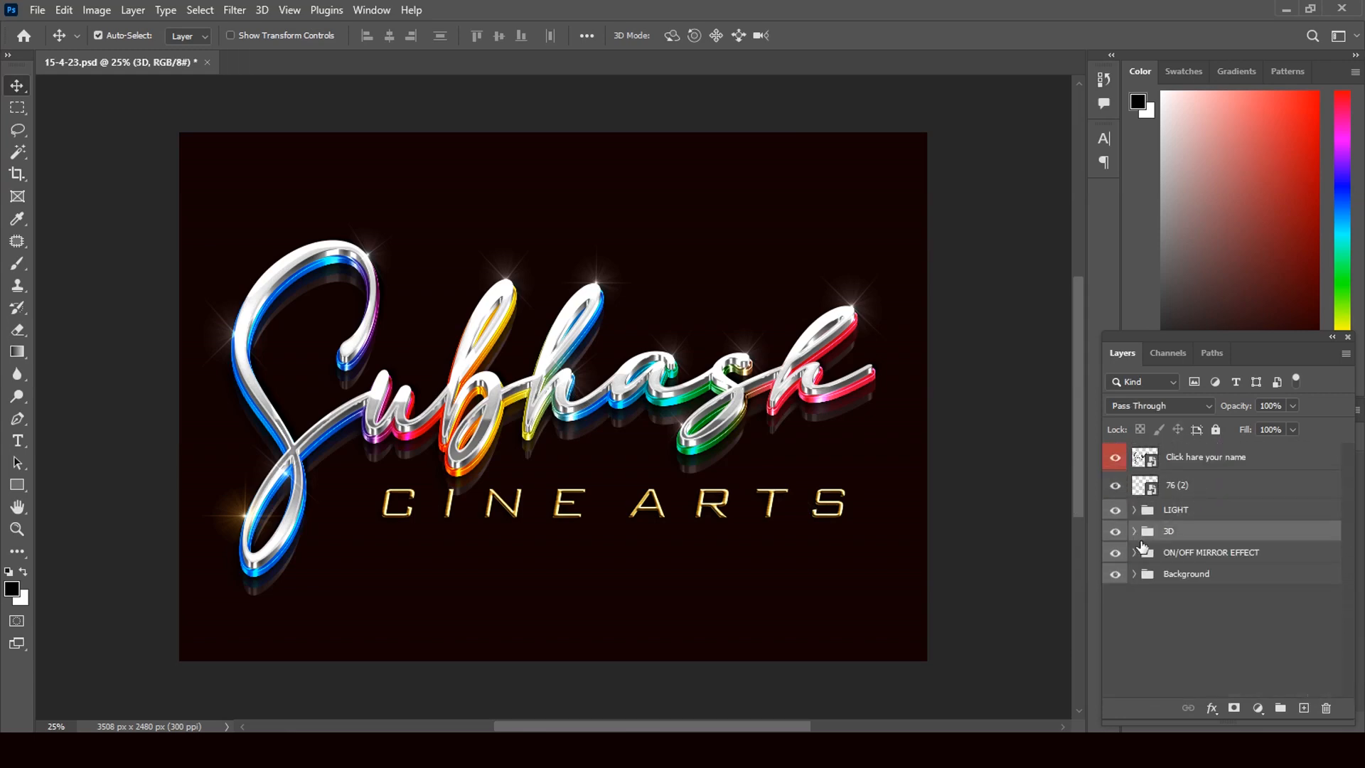
{"action": "left_click", "coordinate": [1115, 510]}
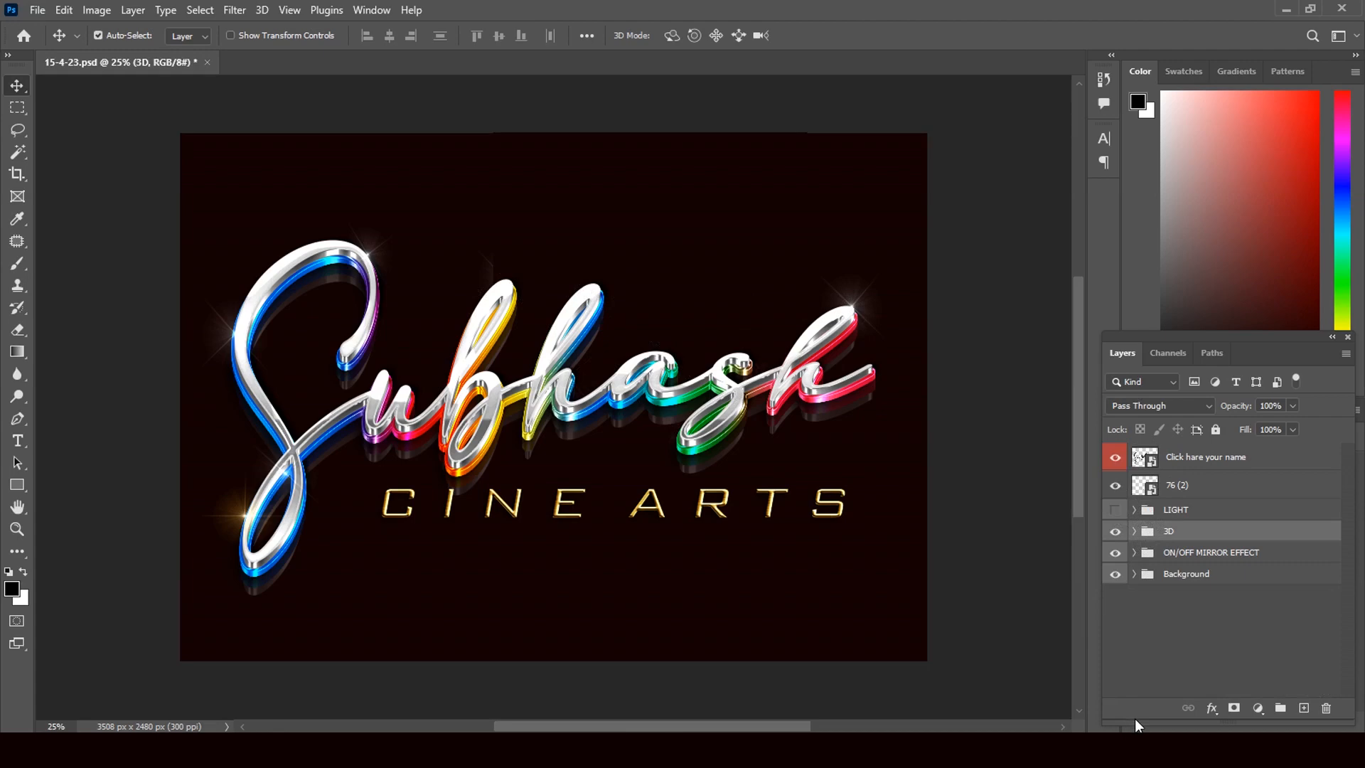
{"action": "left_click", "coordinate": [1153, 491]}
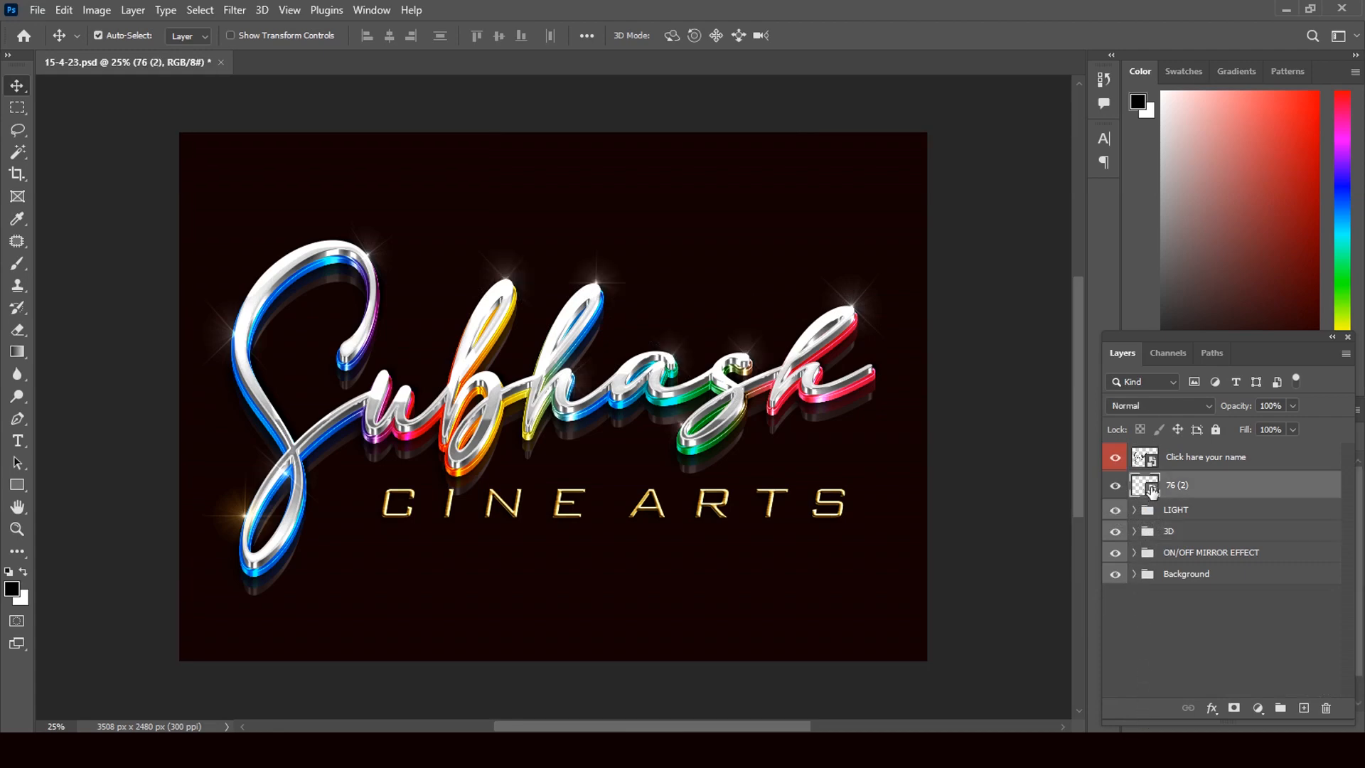
Open the nested logo smart object inside 76 (2) and retype the subtitle as CINE ARTS
{"action": "double_click", "coordinate": [1150, 489]}
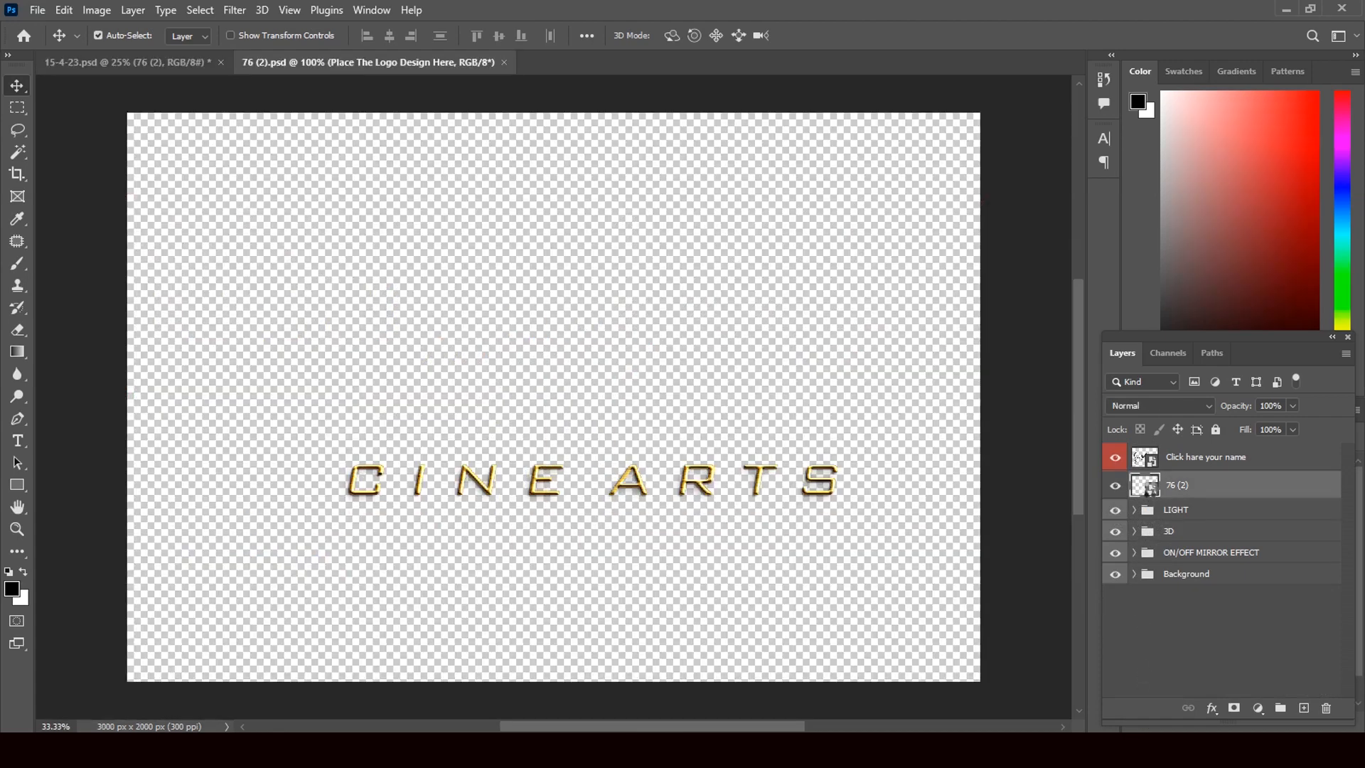
{"action": "double_click", "coordinate": [1152, 460]}
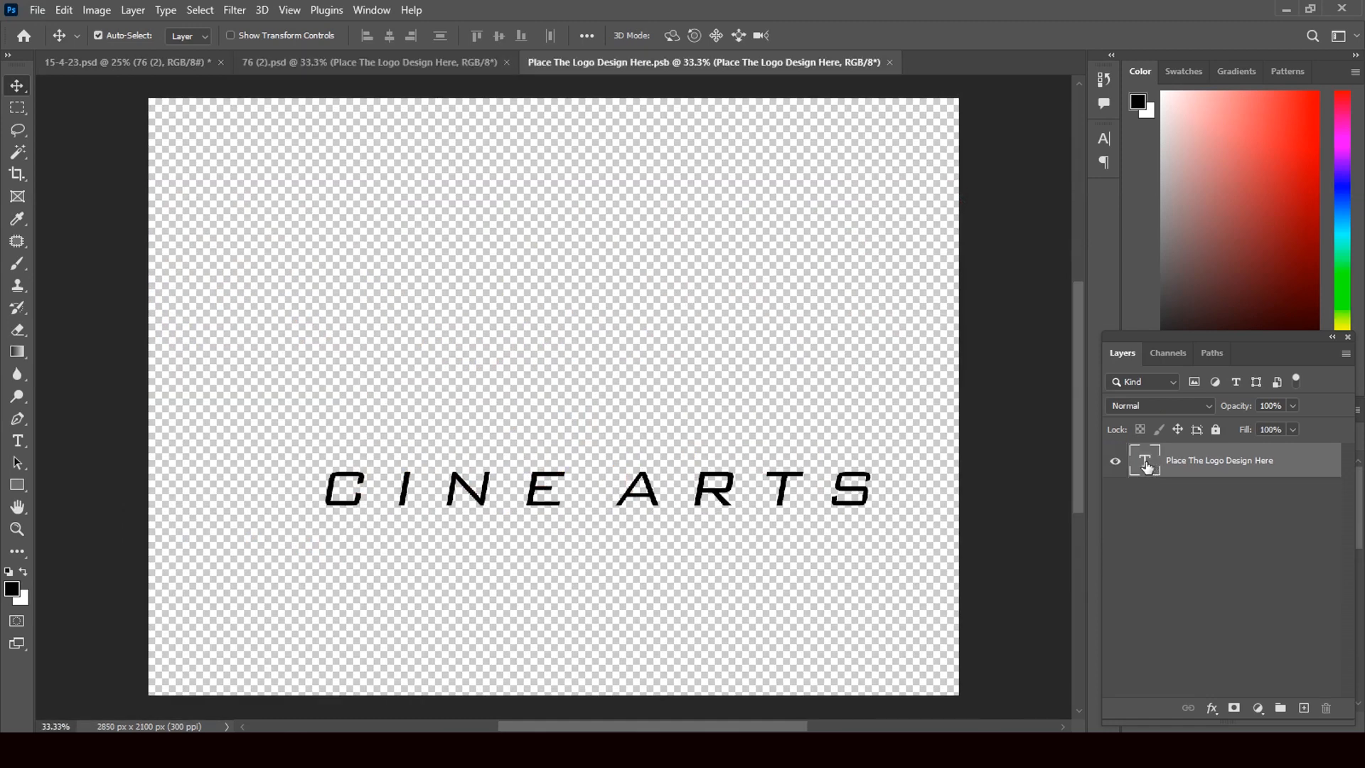
{"action": "double_click", "coordinate": [1145, 460]}
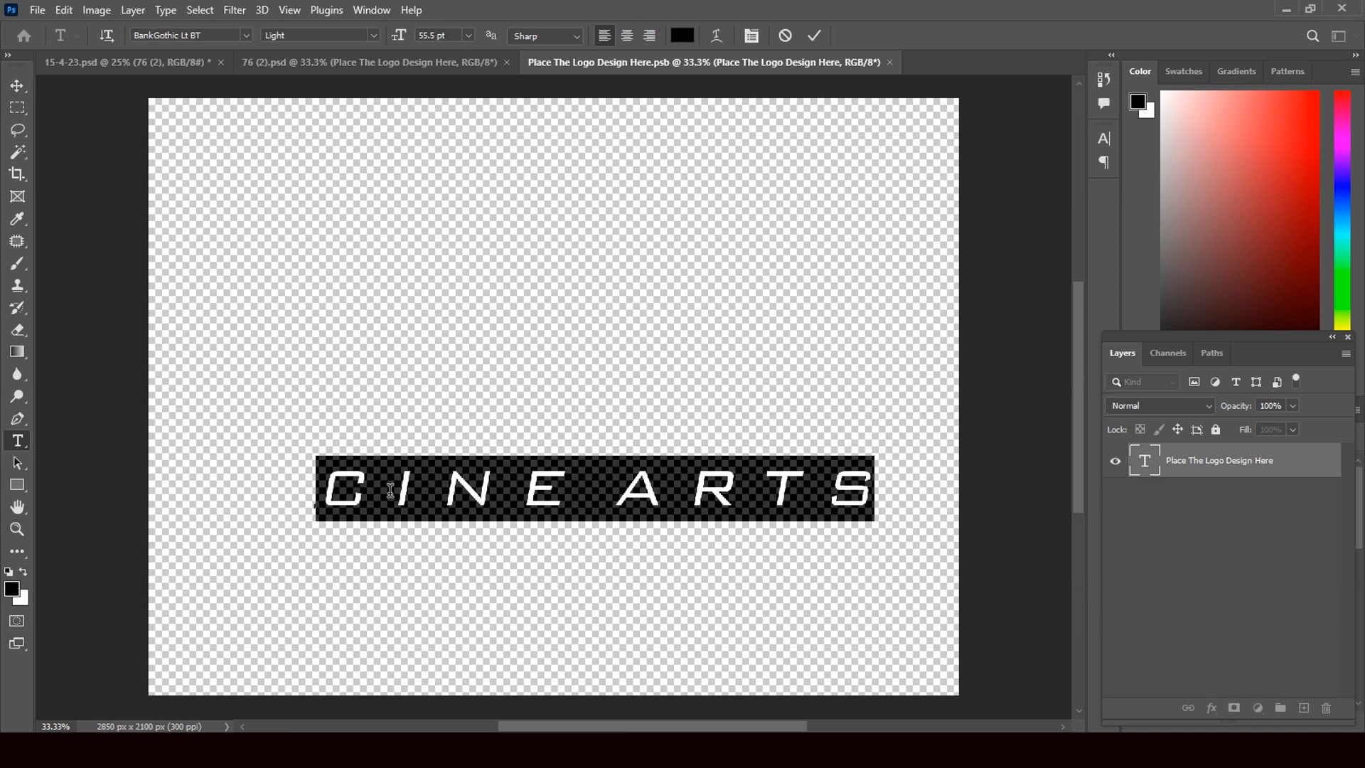
{"action": "type", "text": "C"}
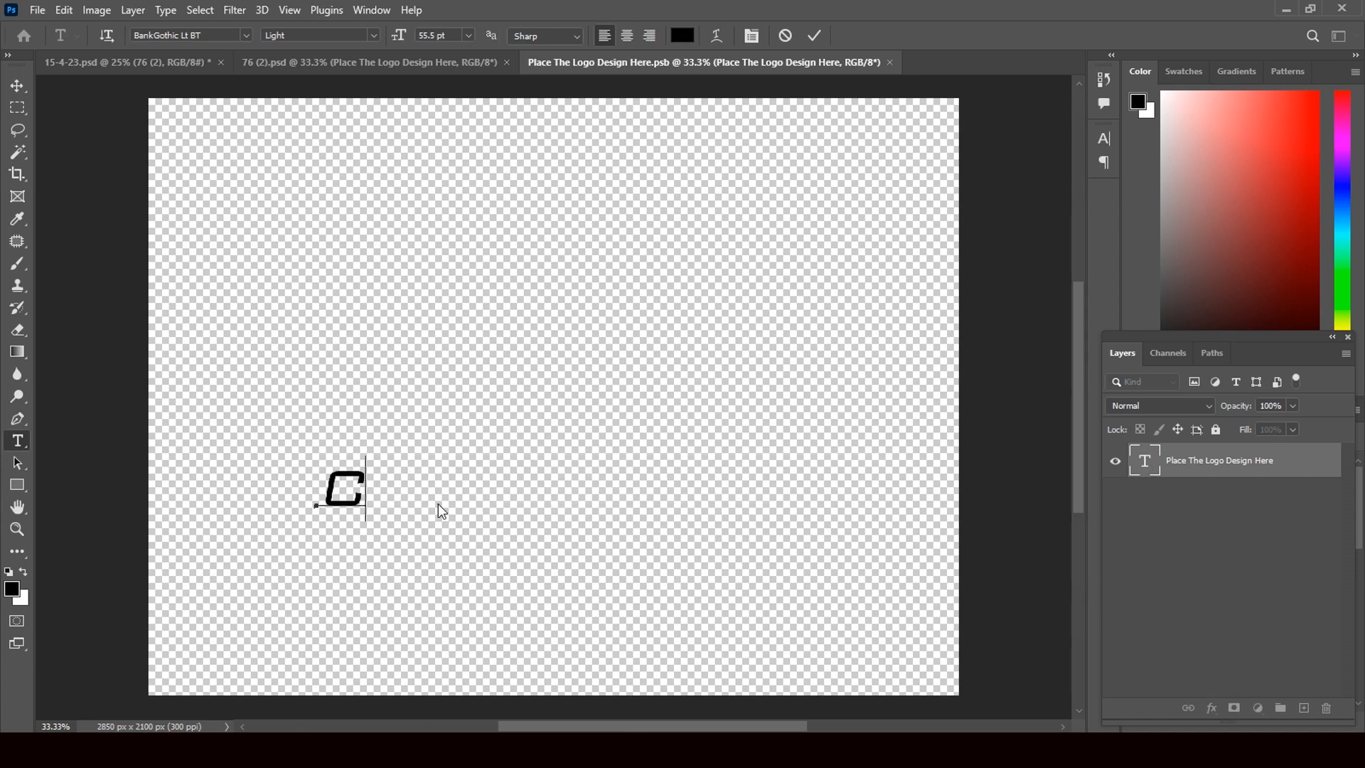
{"action": "type", "text": "INE"}
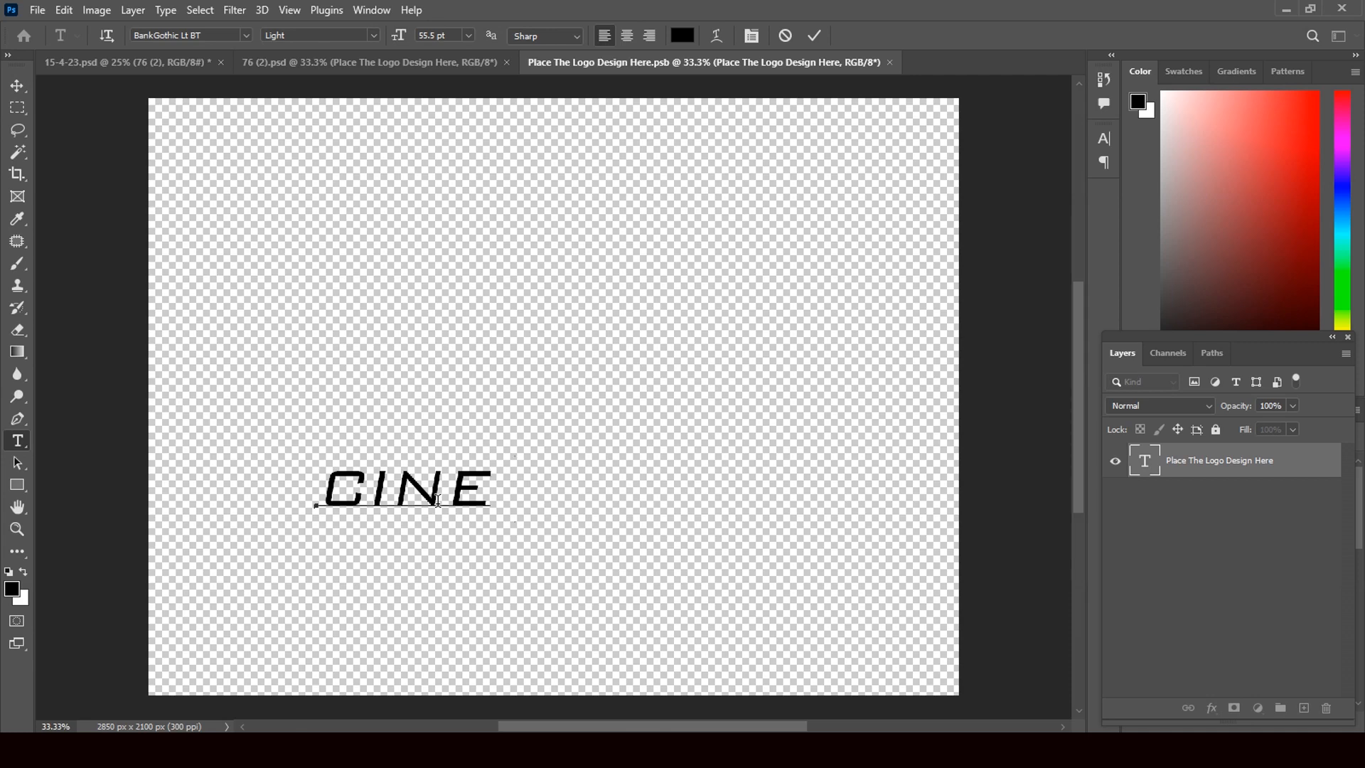
{"action": "type", "text": " ARTS"}
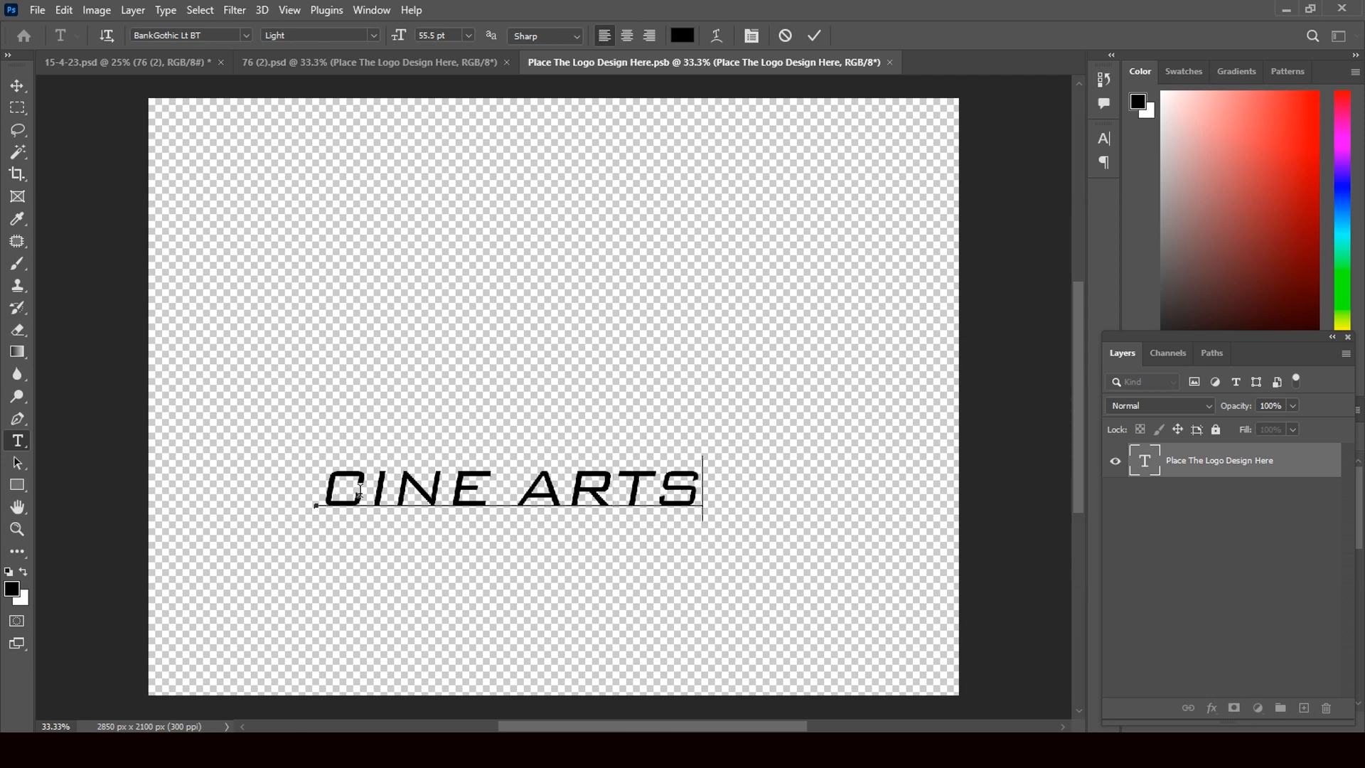
Insert a space between every pair of letters in CINE ARTS and commit the text
{"action": "left_click", "coordinate": [369, 492]}
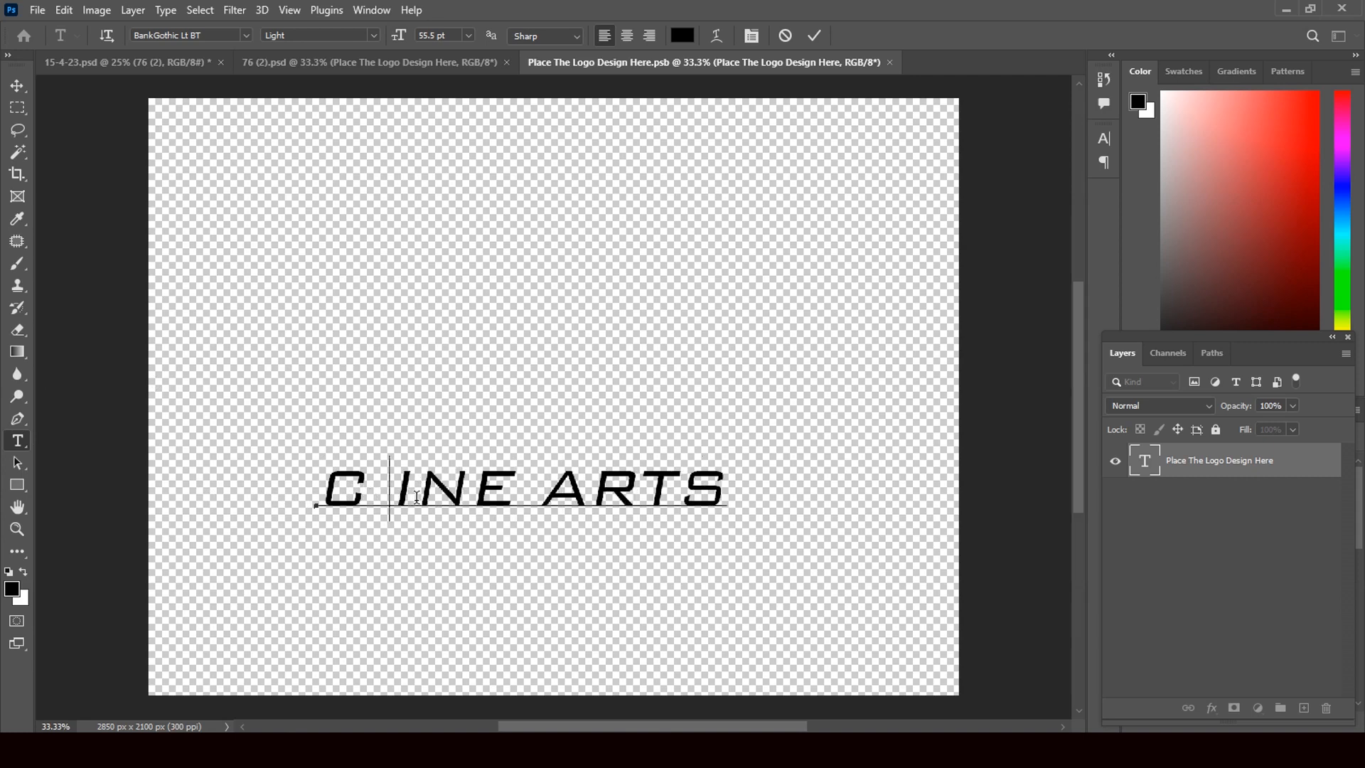
{"action": "left_click", "coordinate": [411, 497]}
{"action": "left_click", "coordinate": [480, 499]}
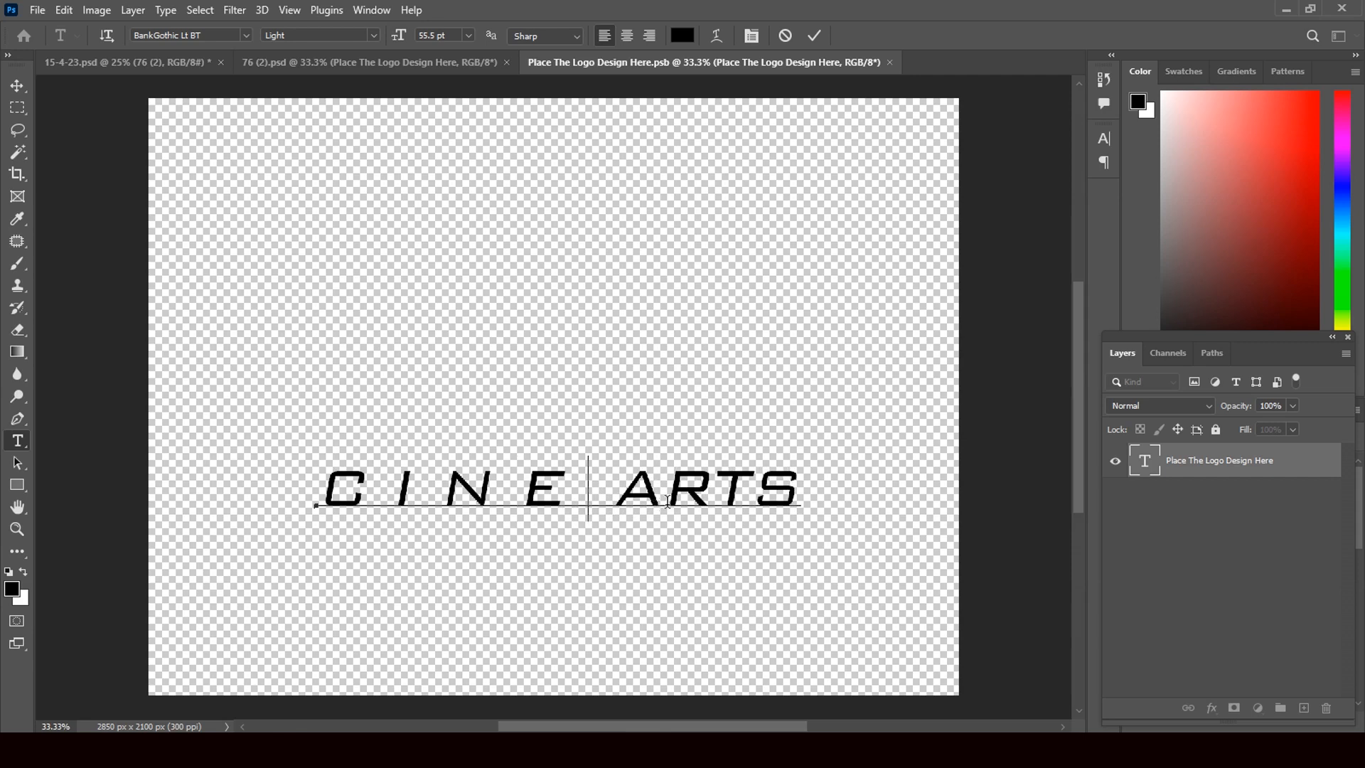
{"action": "left_click", "coordinate": [664, 502]}
{"action": "left_click", "coordinate": [745, 501]}
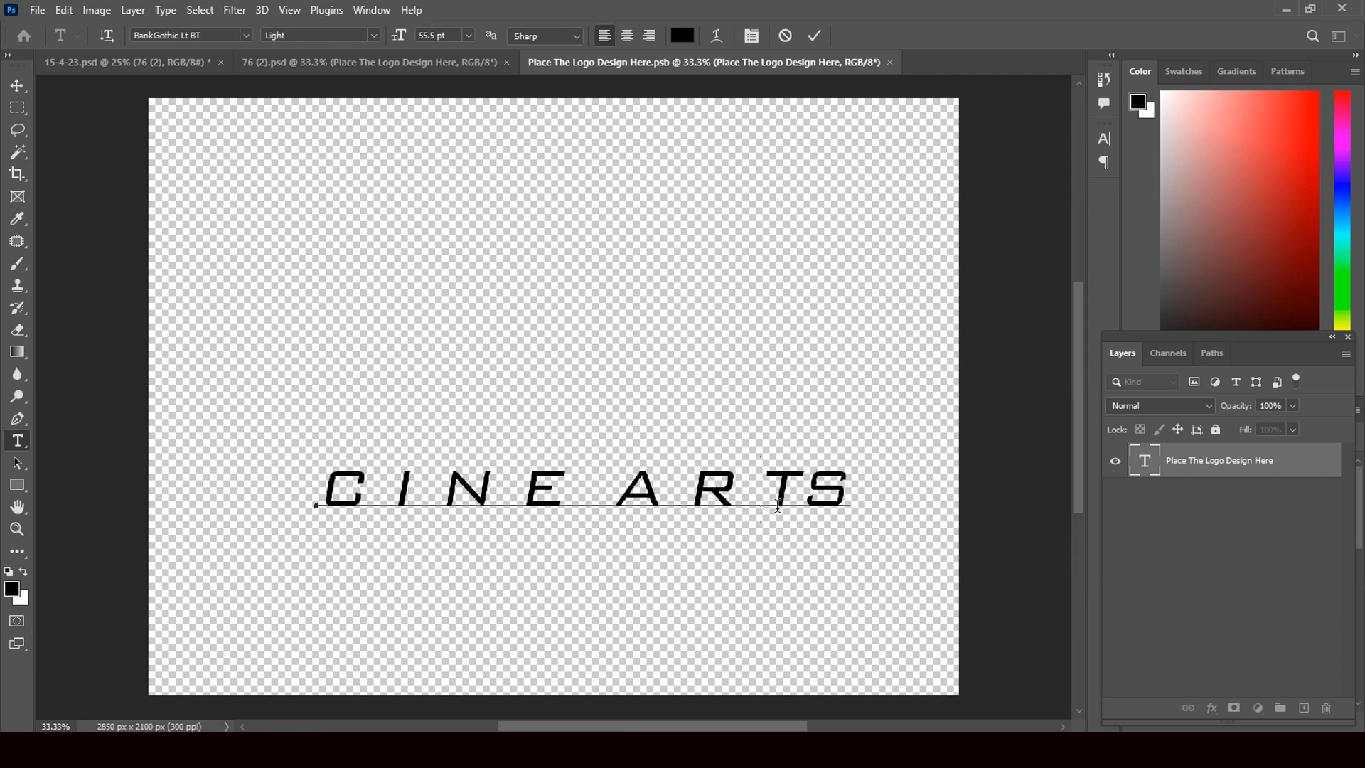
{"action": "left_click", "coordinate": [799, 501]}
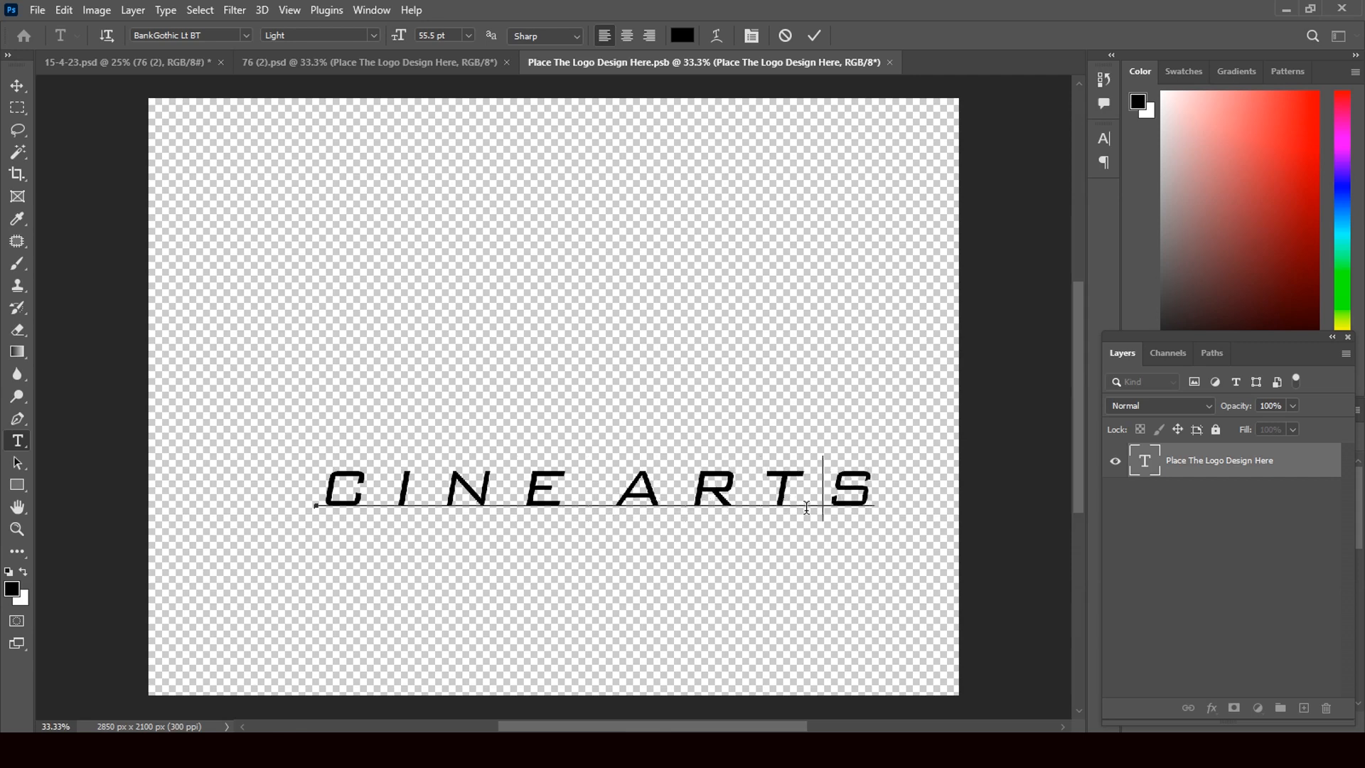
{"action": "left_click", "coordinate": [18, 85]}
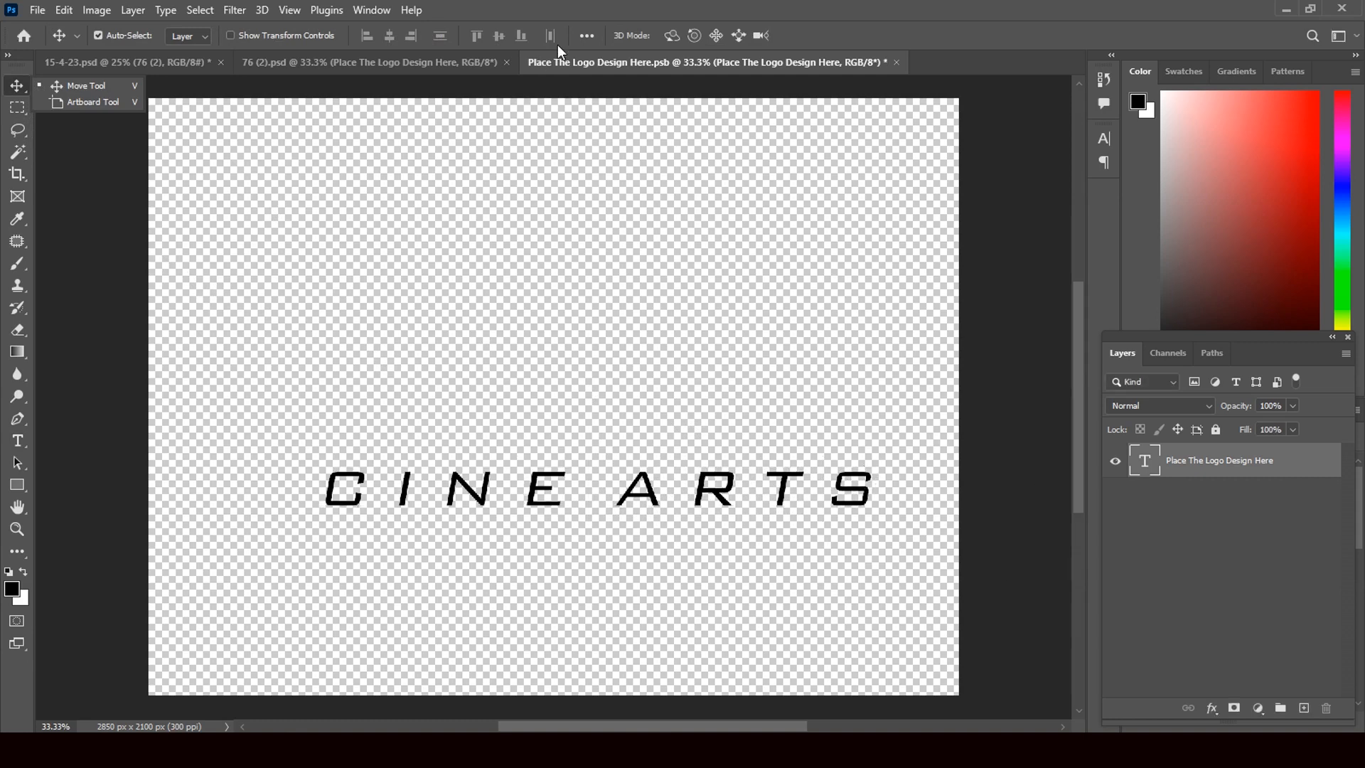
Save and close the logo .psb, then select Repeat Design 2 in the Main Objects group
{"action": "left_click", "coordinate": [896, 61]}
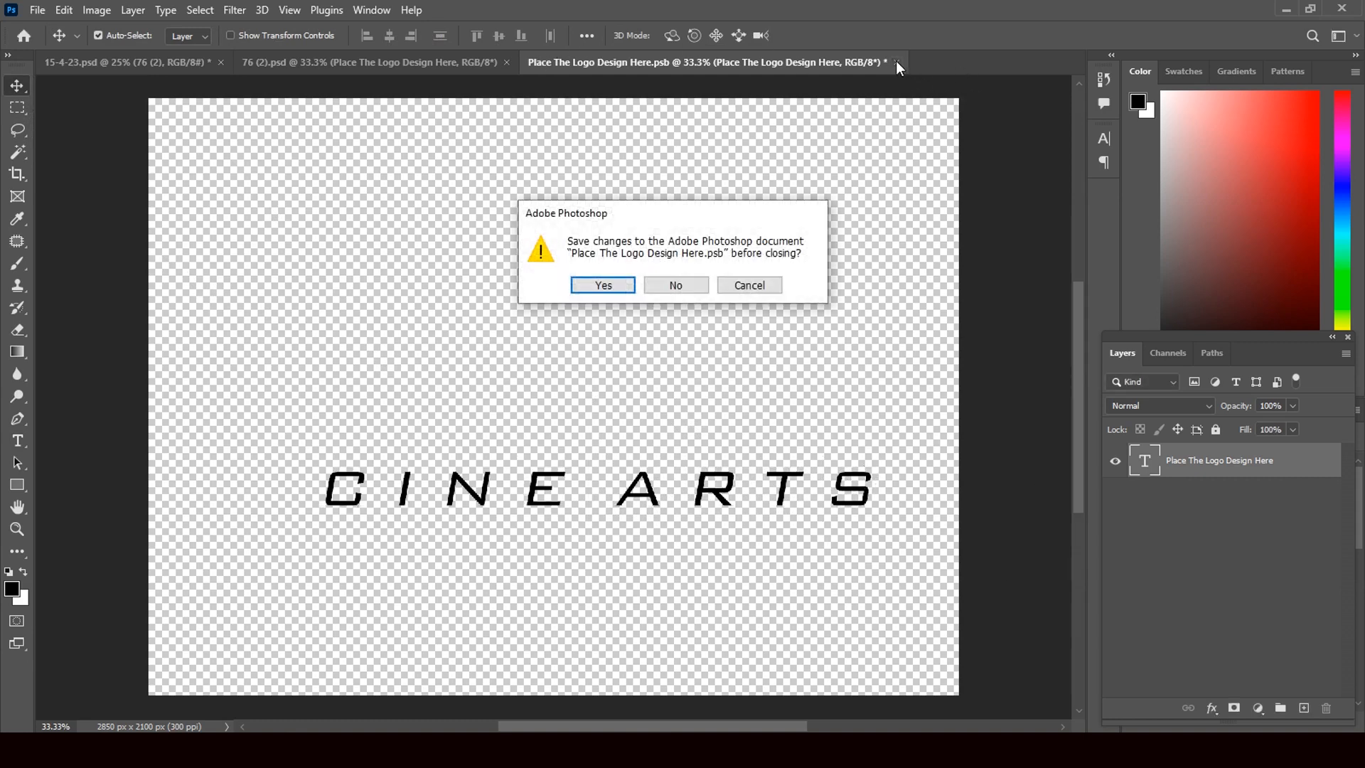
{"action": "left_click", "coordinate": [626, 287]}
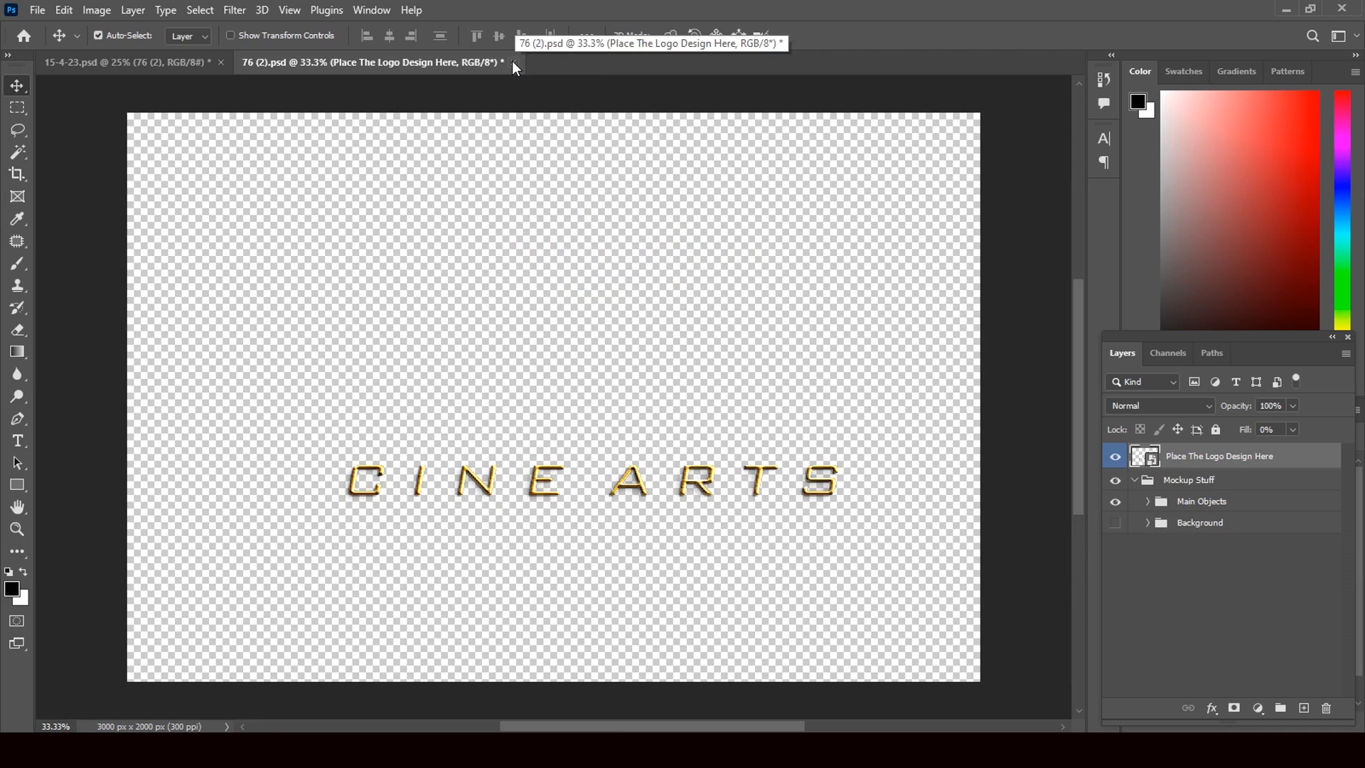
{"action": "left_click", "coordinate": [1147, 502]}
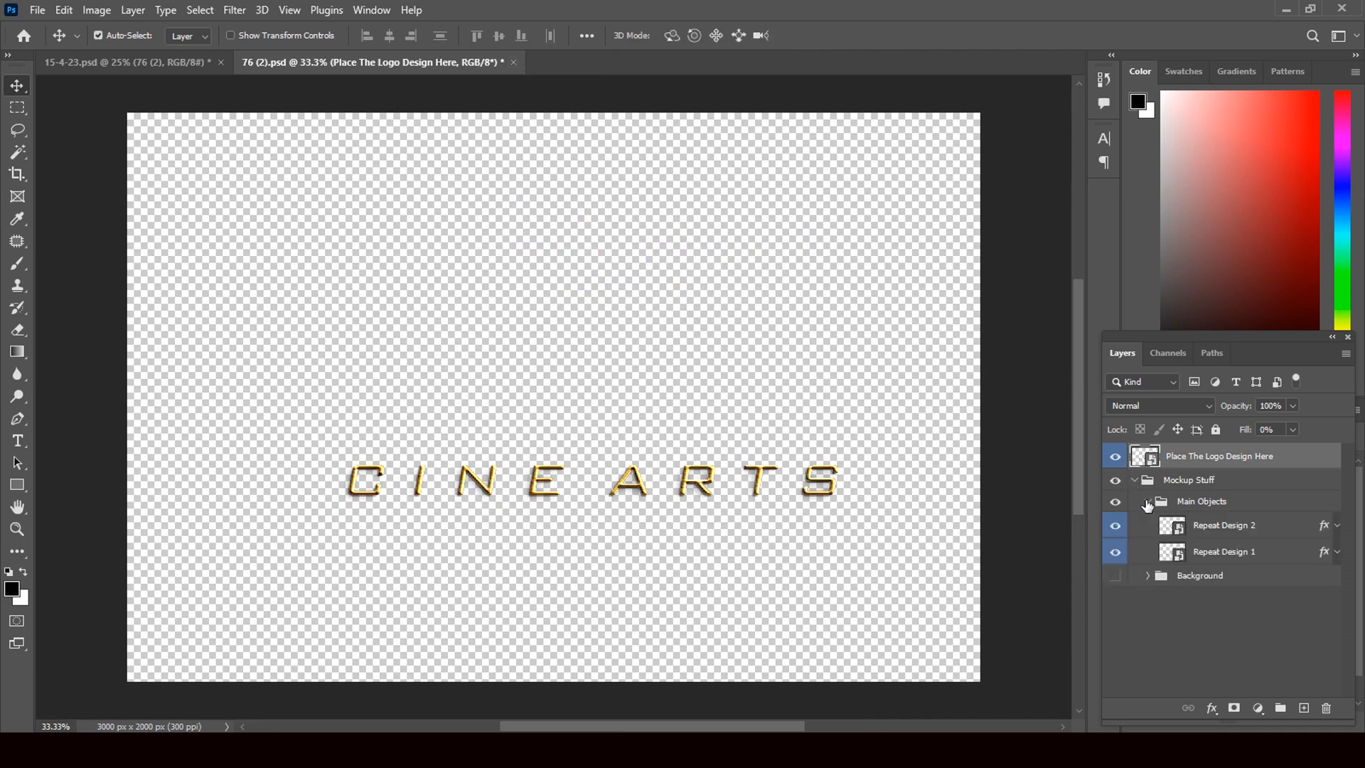
{"action": "left_click", "coordinate": [1324, 531]}
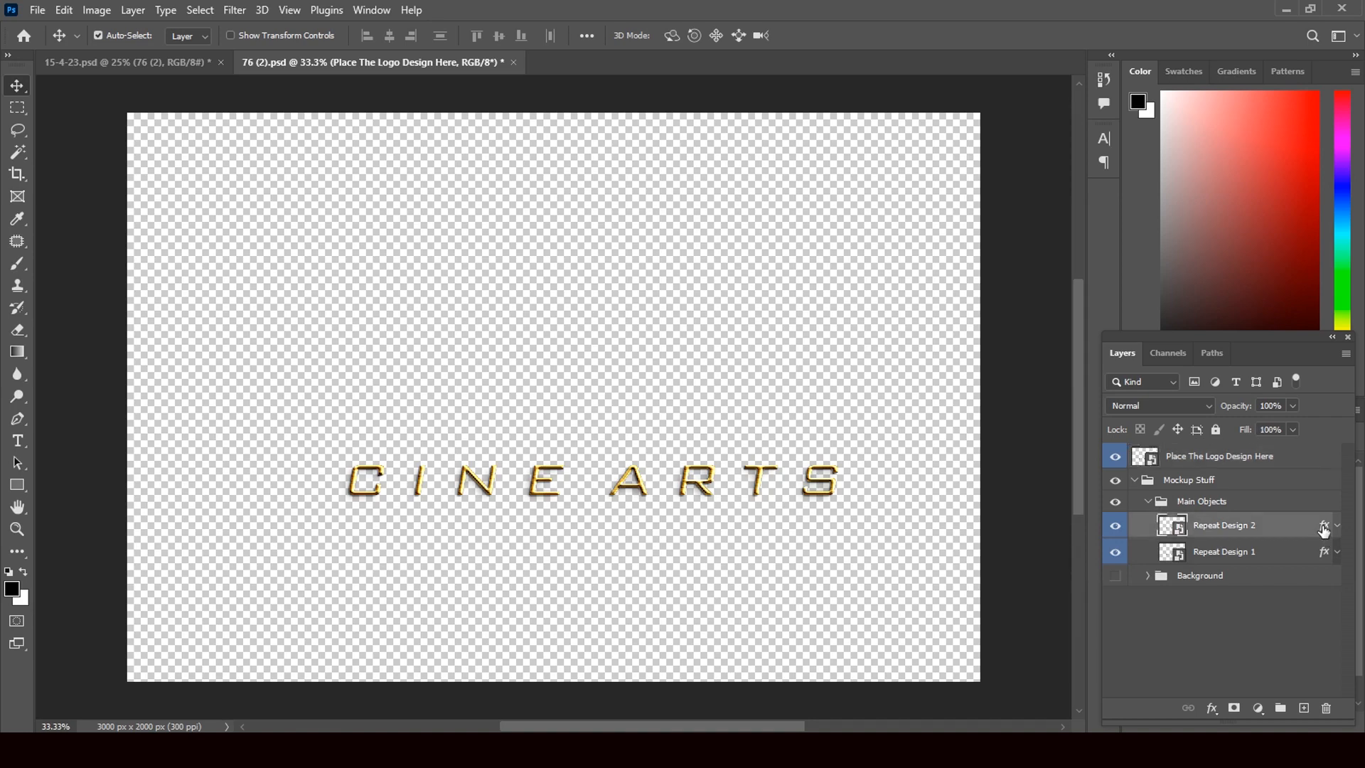
In Repeat Design 2's layer style, adjust the Bevel & Emboss size and compare the Color Overlay on and off
{"action": "double_click", "coordinate": [1324, 531]}
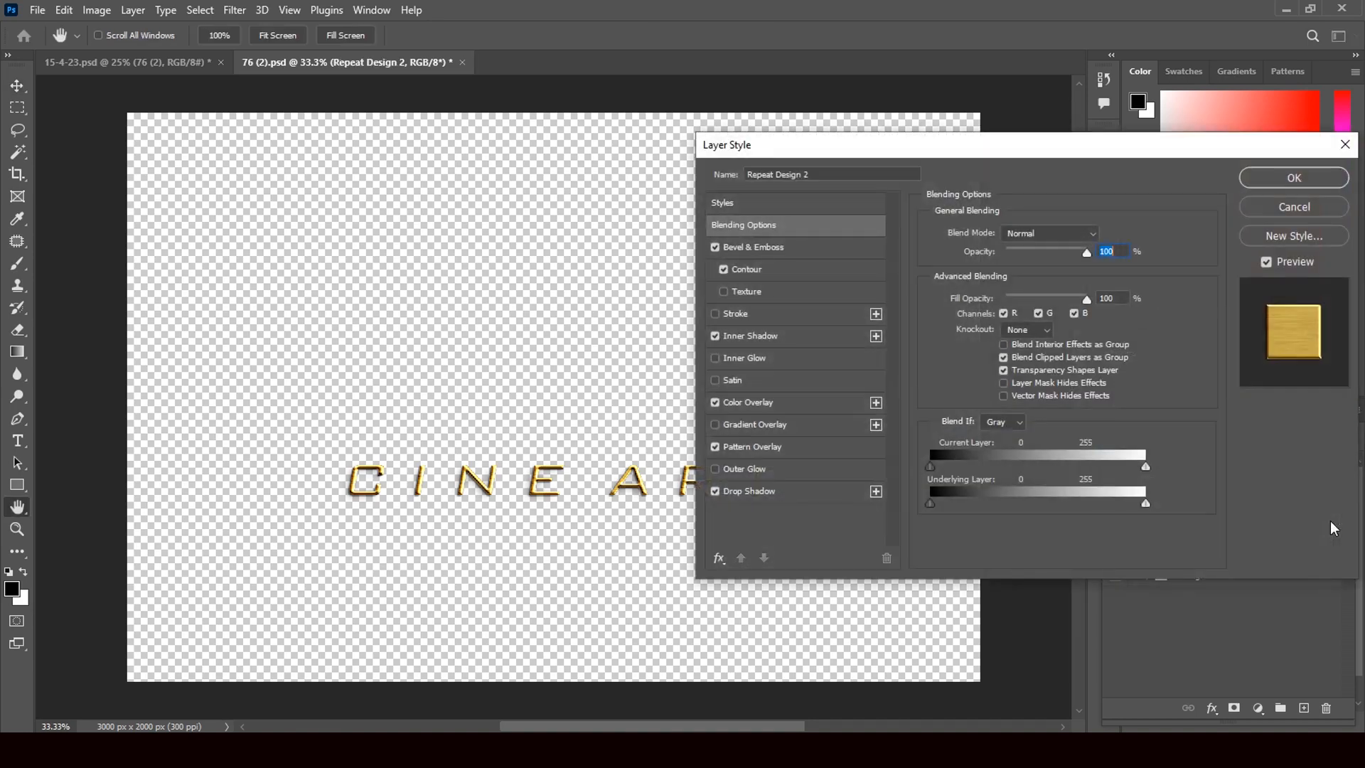
{"action": "left_click", "coordinate": [774, 250]}
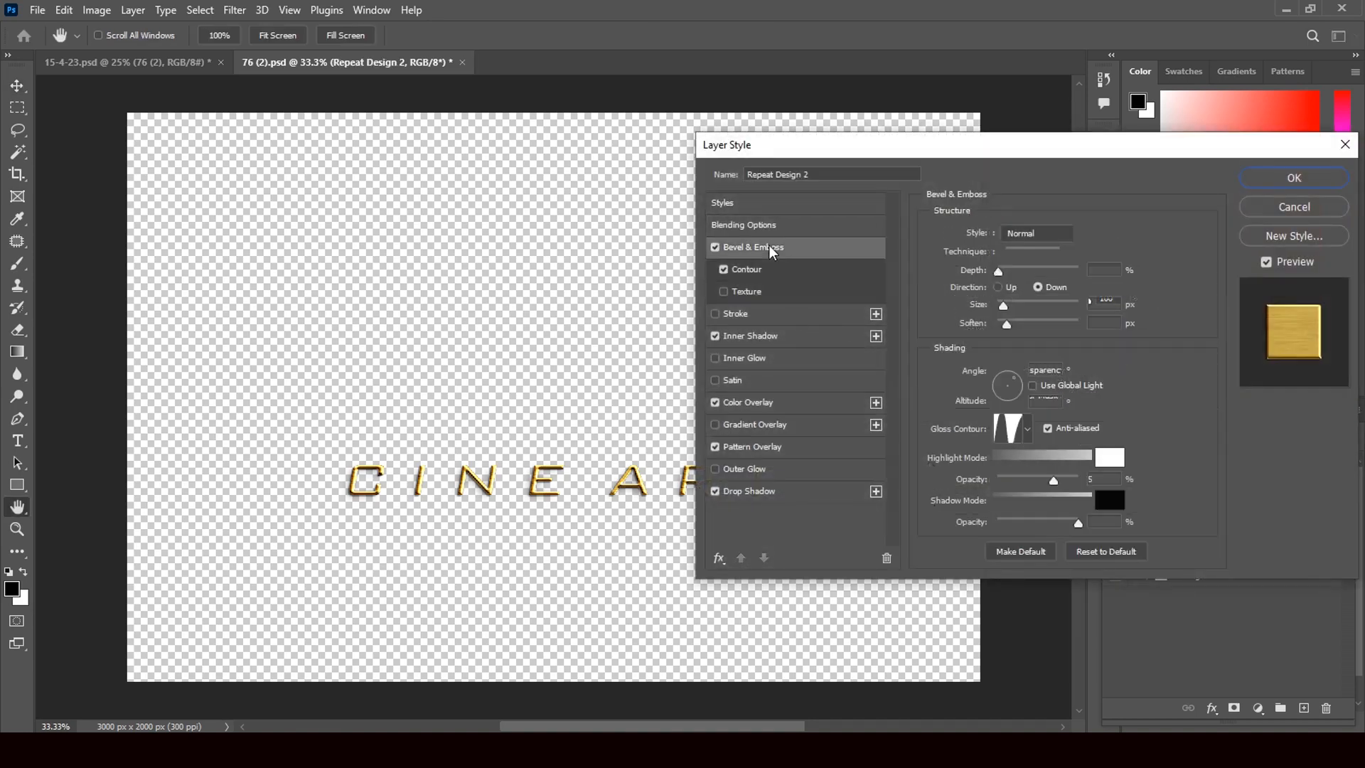
{"action": "left_click_drag", "start_coordinate": [1004, 307], "coordinate": [1007, 315]}
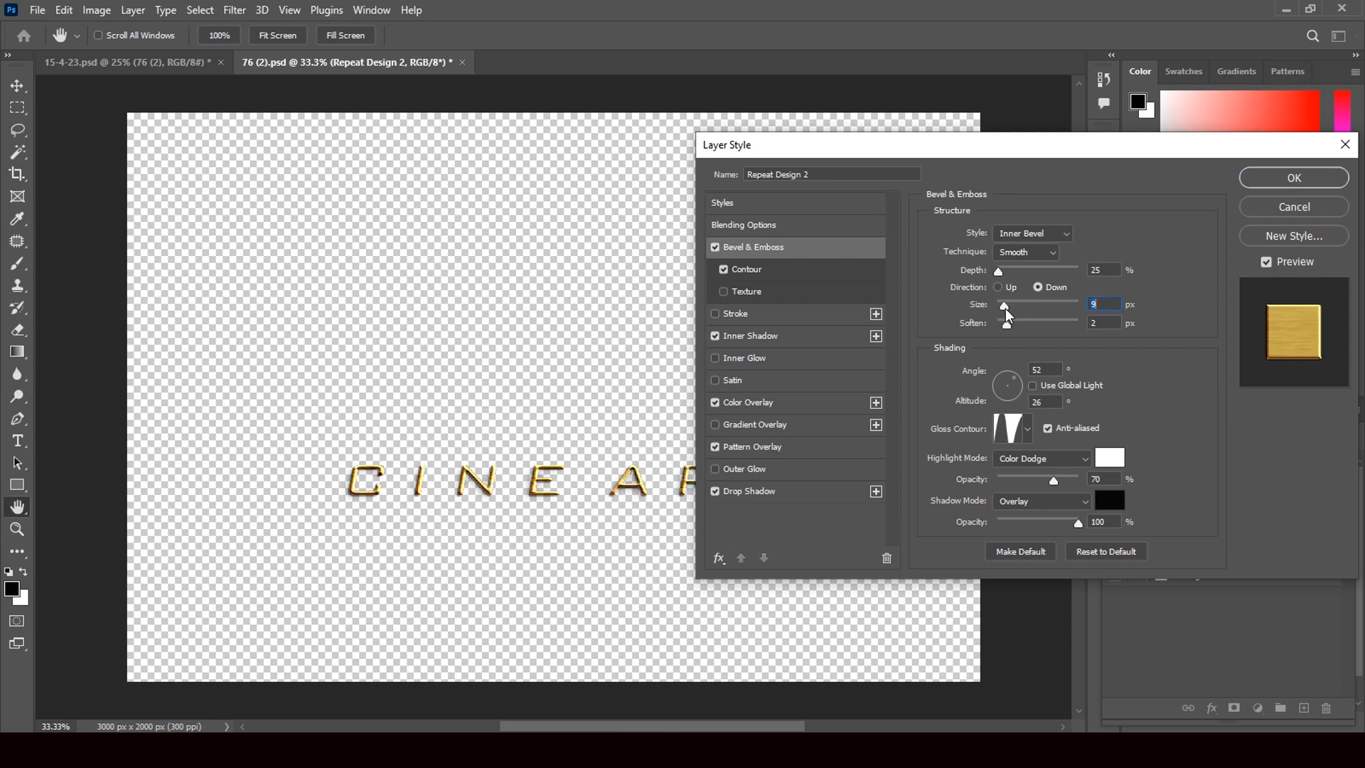
{"action": "left_click", "coordinate": [715, 403]}
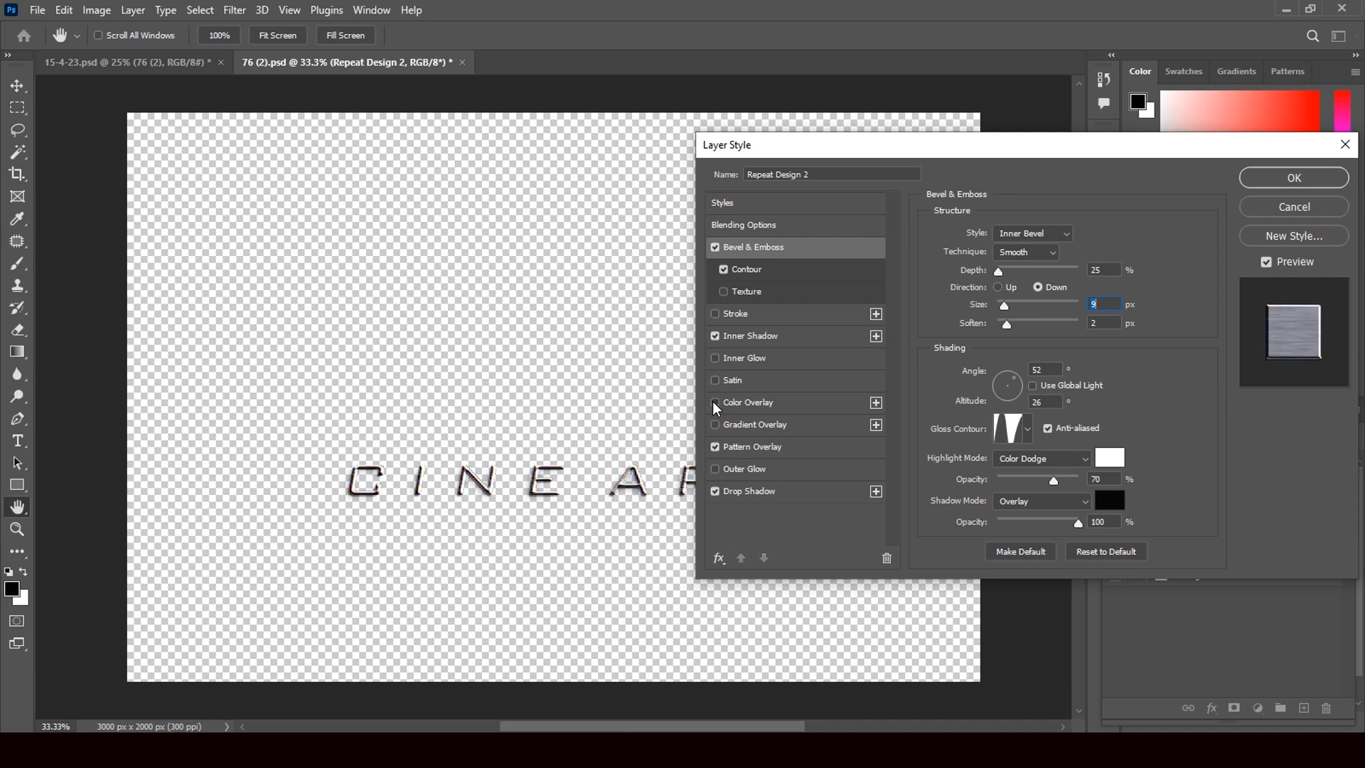
{"action": "left_click", "coordinate": [715, 403]}
{"action": "left_click", "coordinate": [715, 403]}
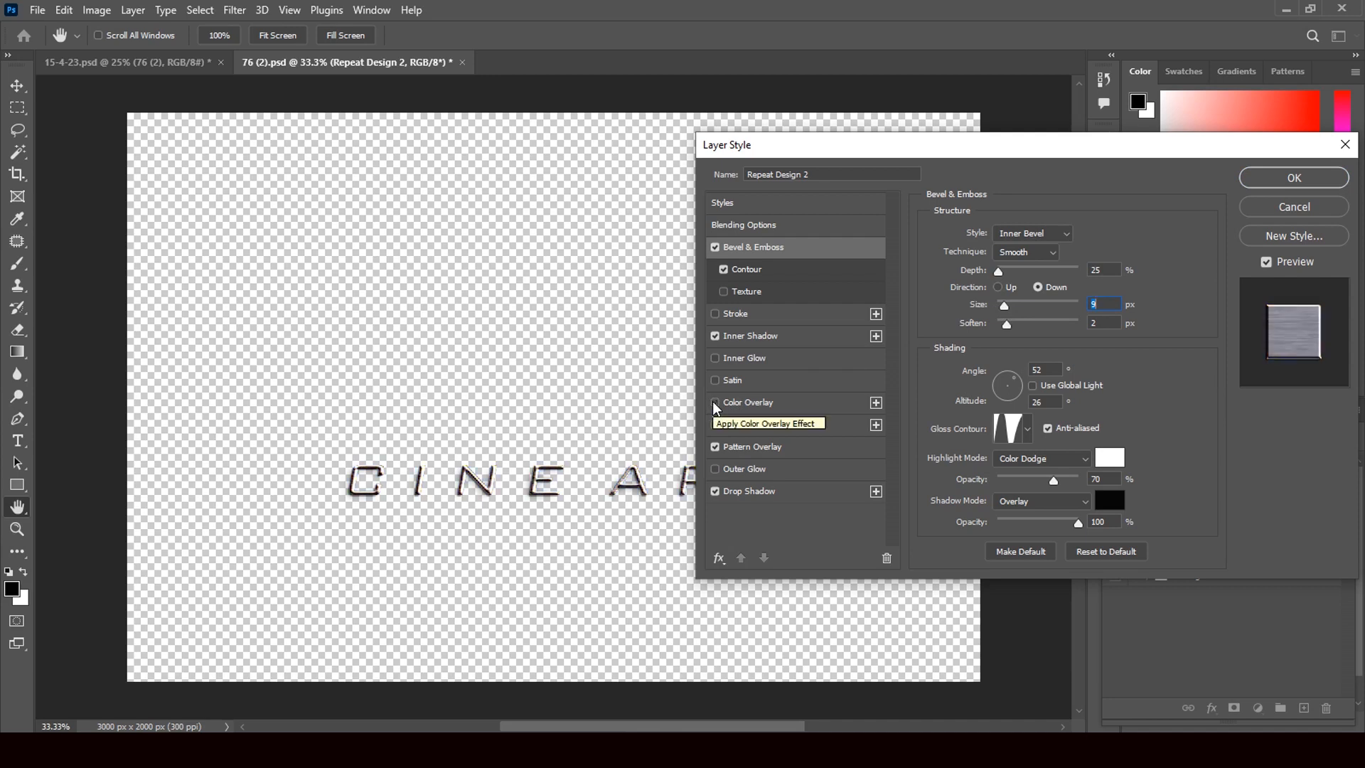
{"action": "left_click", "coordinate": [715, 404]}
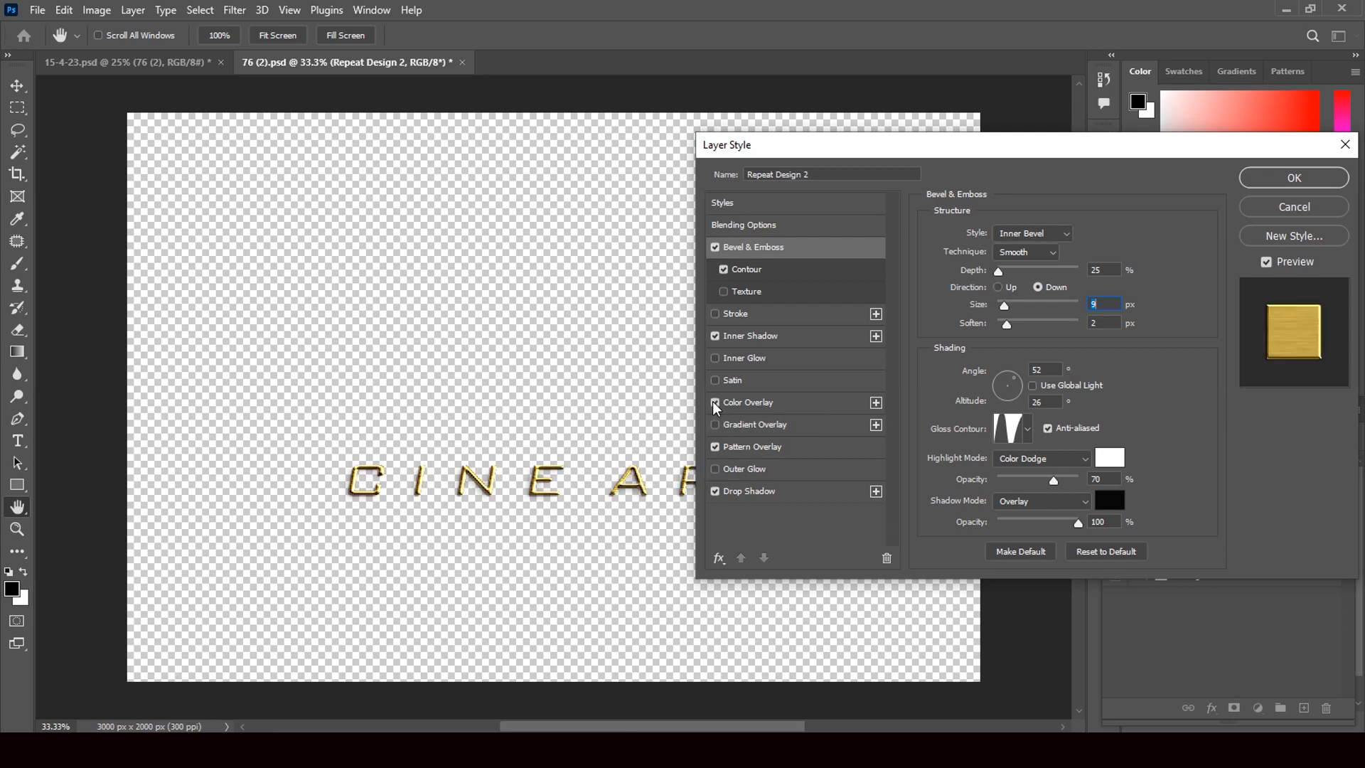
Set the Color Overlay to brighter gold #dbb943, apply it, and collapse Main Objects
{"action": "left_click", "coordinate": [782, 402]}
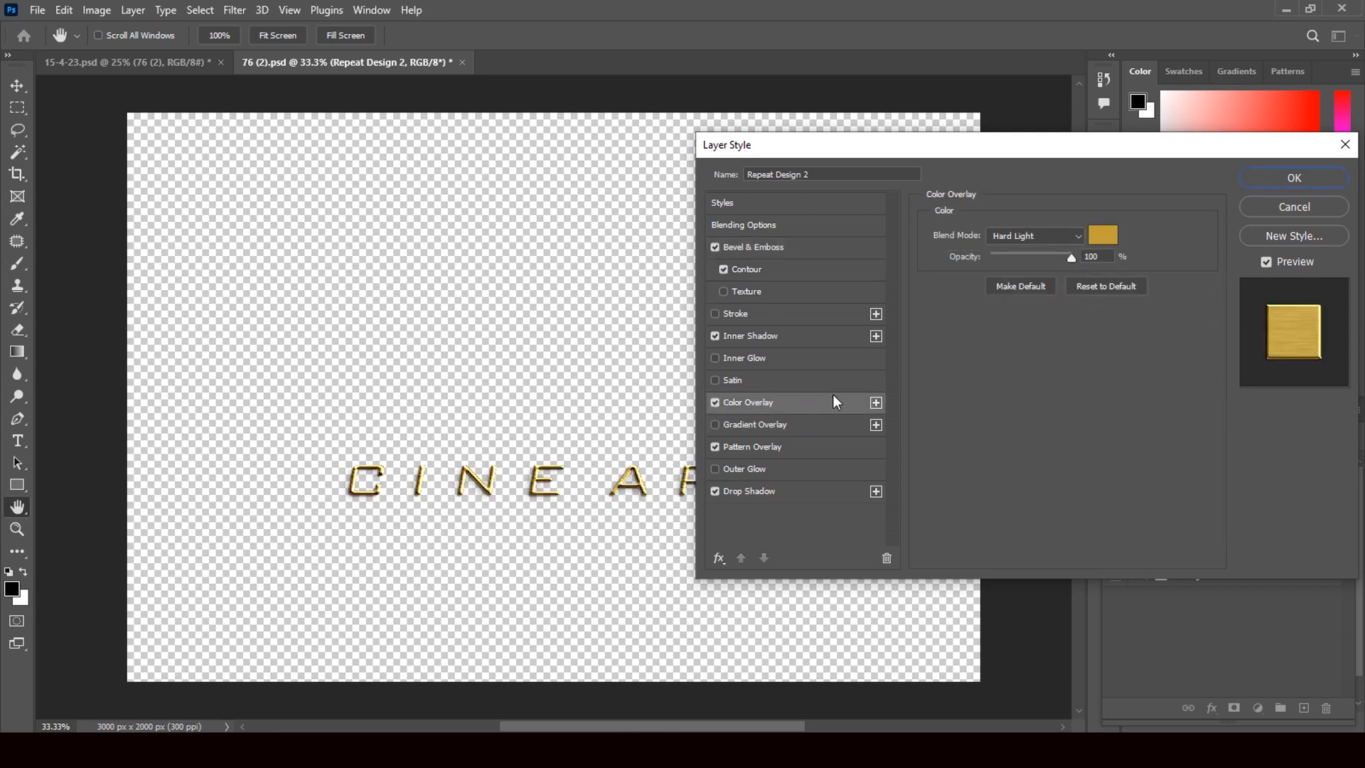
{"action": "left_click", "coordinate": [1103, 236]}
{"action": "left_click", "coordinate": [893, 322]}
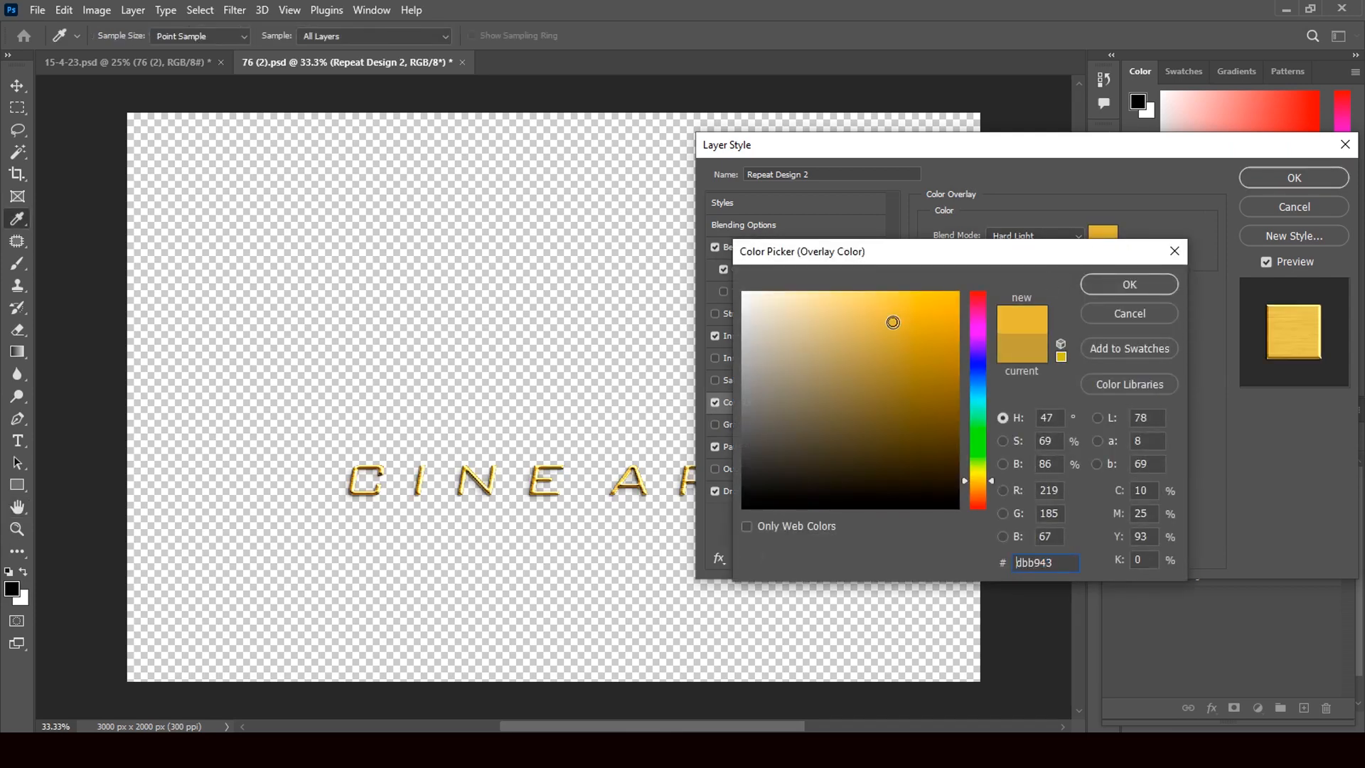
{"action": "left_click", "coordinate": [1132, 282]}
{"action": "left_click", "coordinate": [1291, 181]}
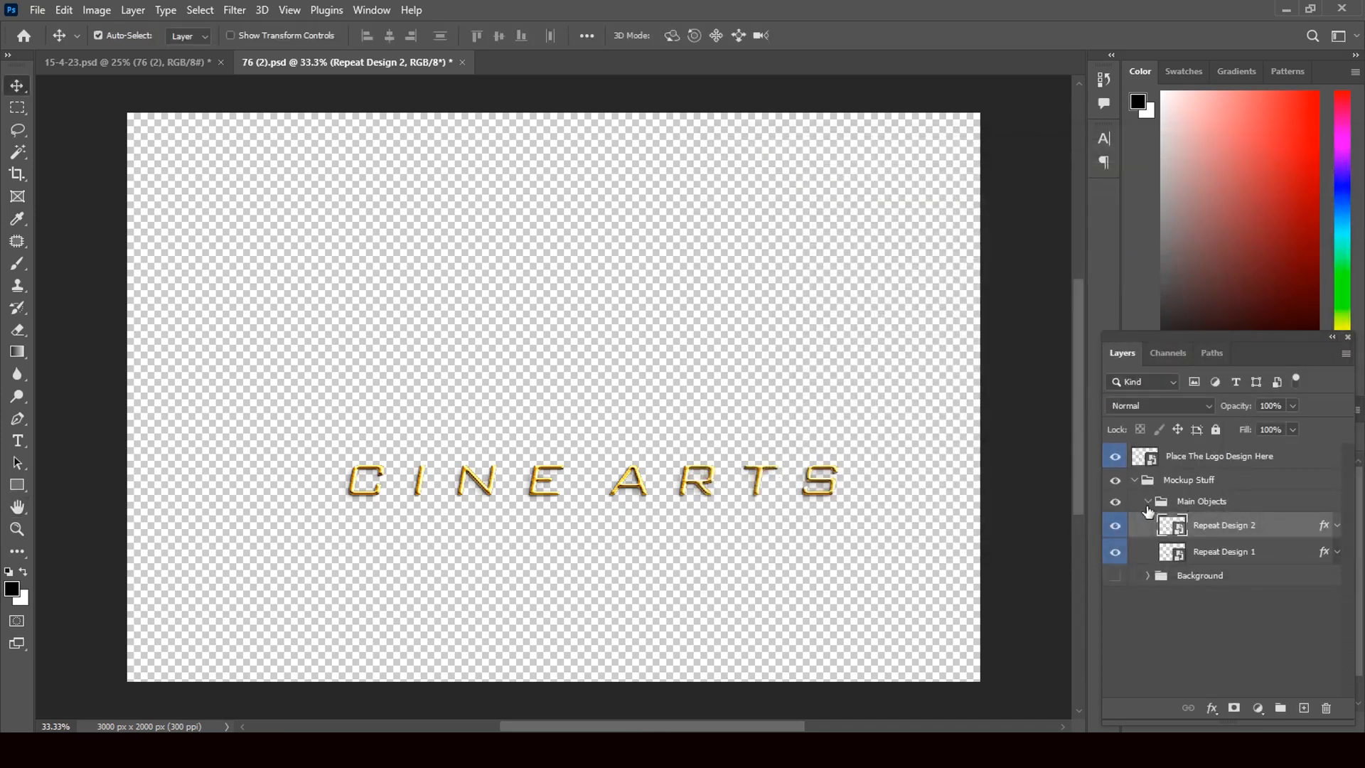
{"action": "left_click", "coordinate": [1147, 503]}
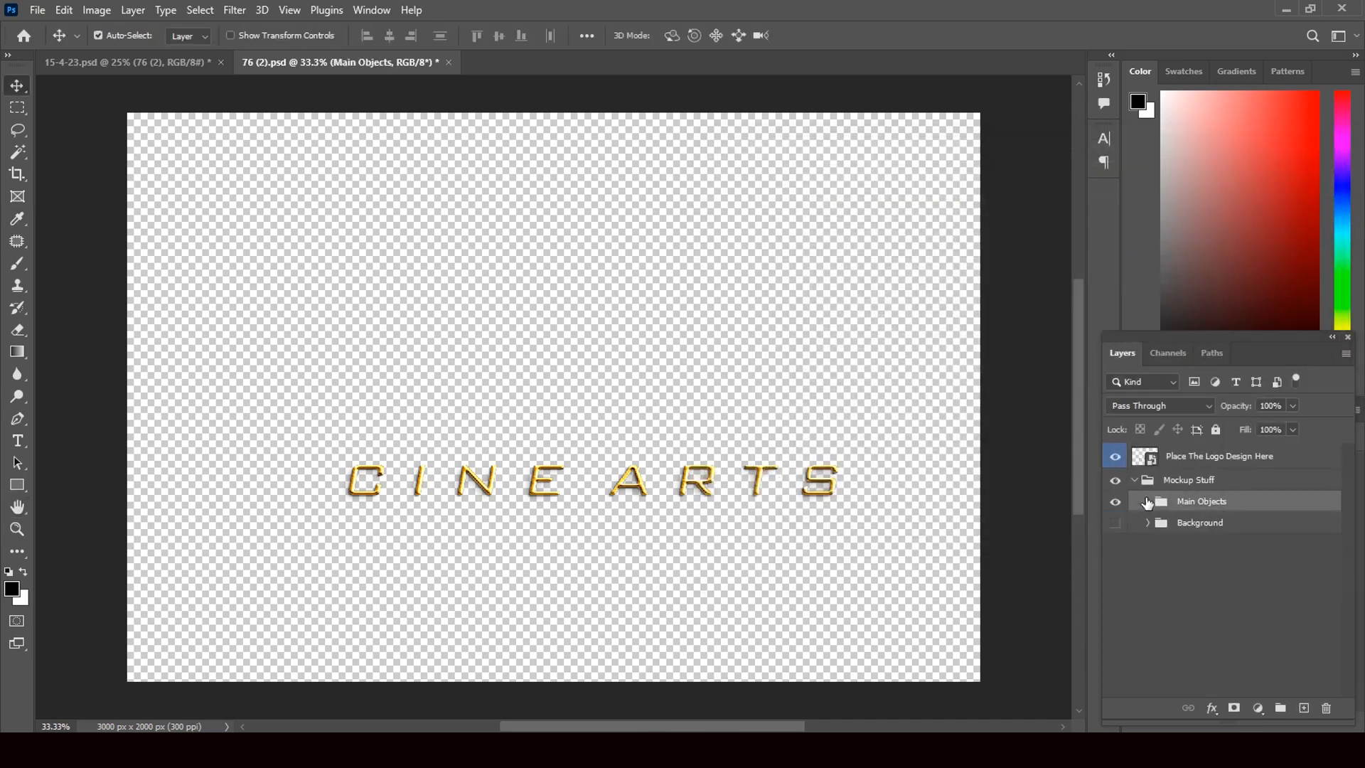
Save and close 76 (2).psd, then expand the Background group in 15-4-23.psd
{"action": "left_click", "coordinate": [448, 62]}
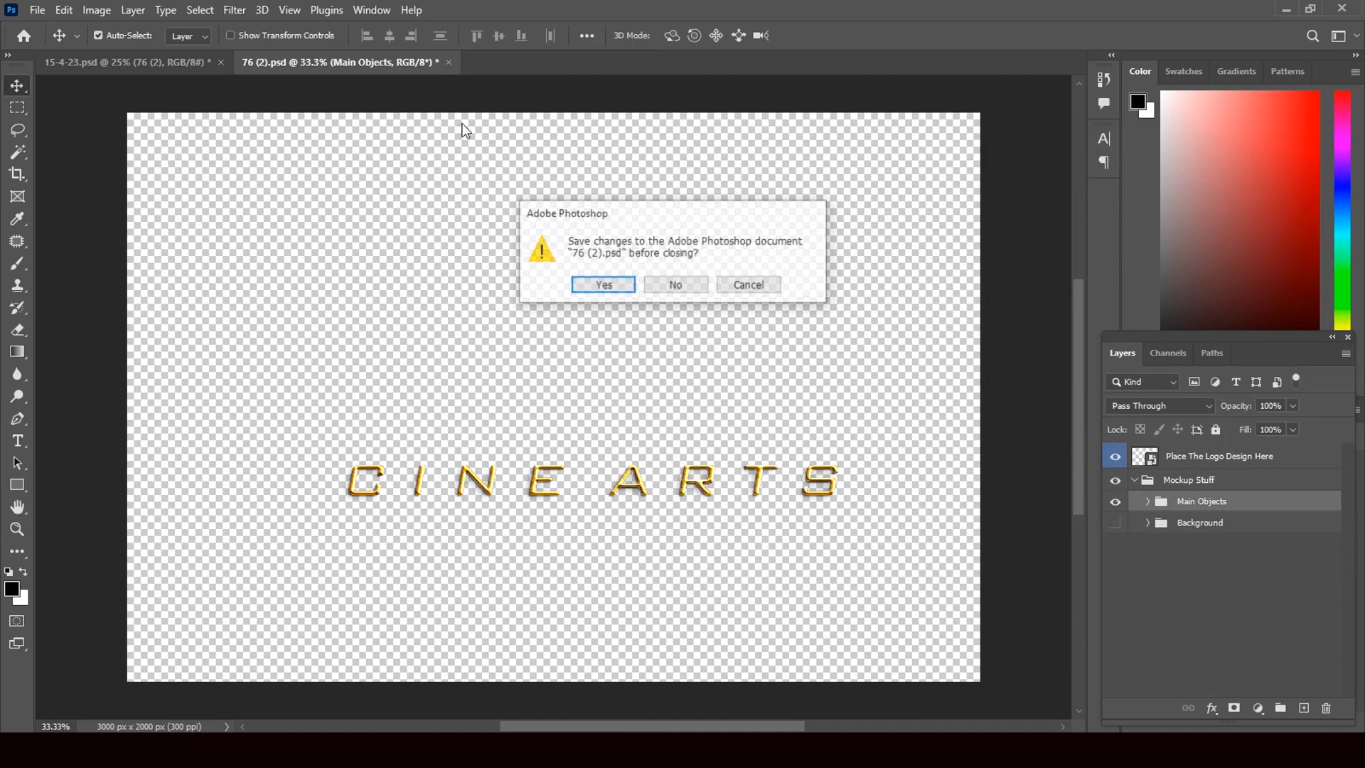
{"action": "left_click", "coordinate": [603, 285]}
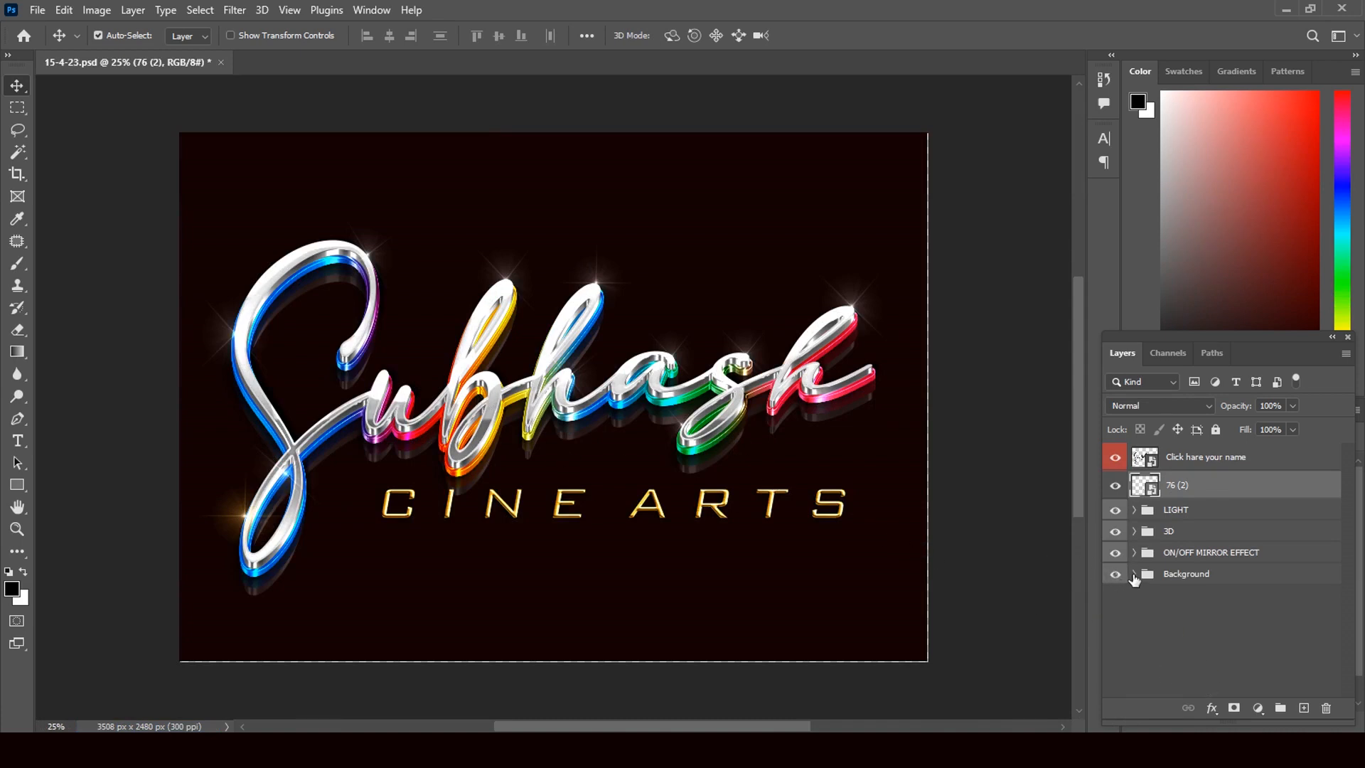
{"action": "left_click", "coordinate": [1132, 576]}
{"action": "scroll", "coordinate": [1346, 608], "scroll_direction": "down", "scroll_amount": 1}
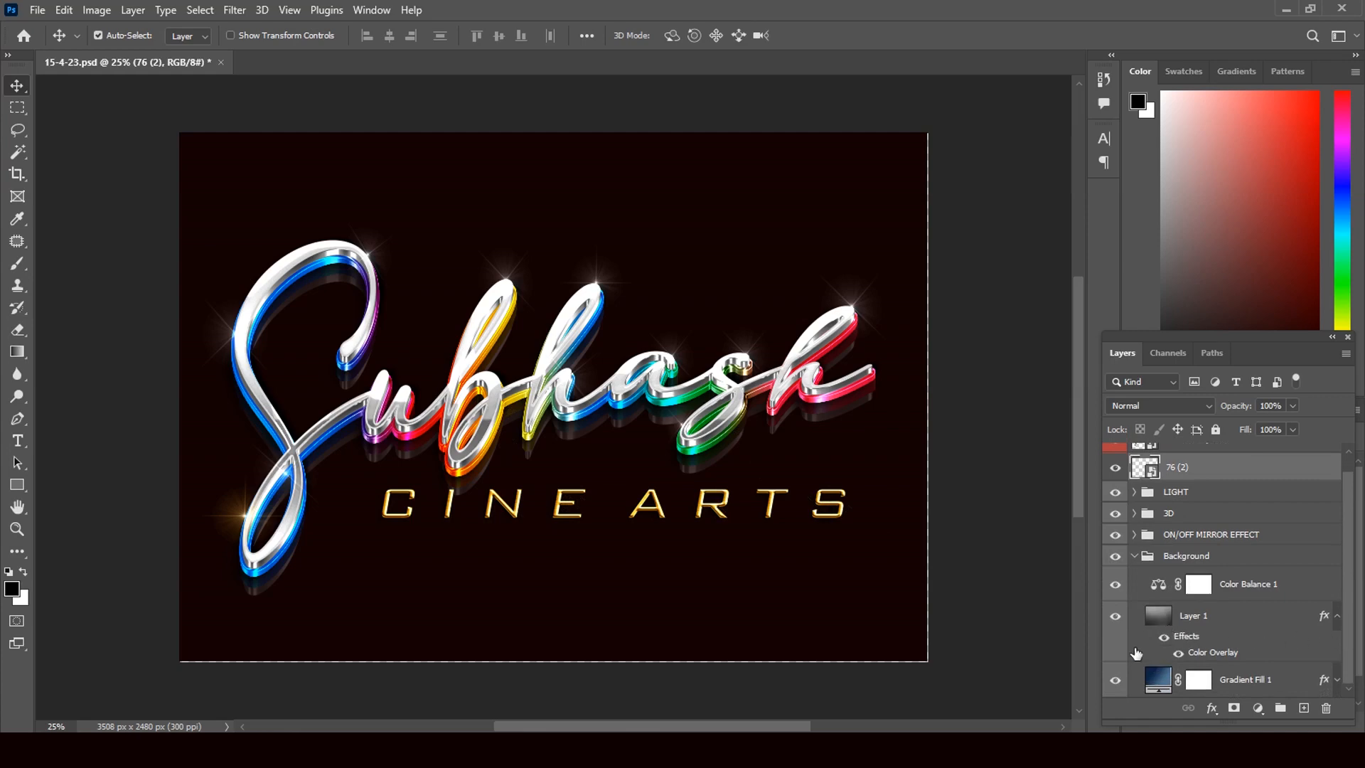
Open Layer 1's layer style at the Color Overlay settings
{"action": "left_click", "coordinate": [1324, 624]}
{"action": "key", "text": "h"}
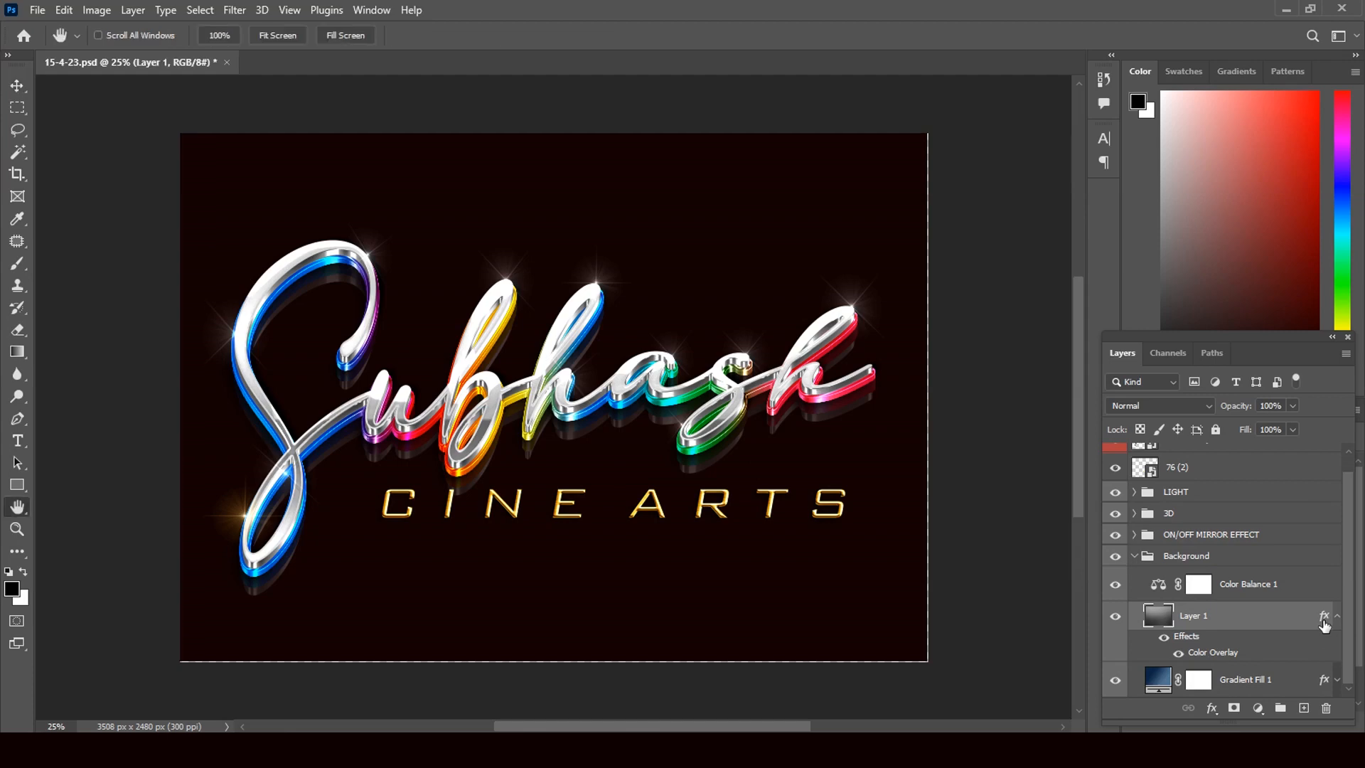
{"action": "double_click", "coordinate": [1324, 624]}
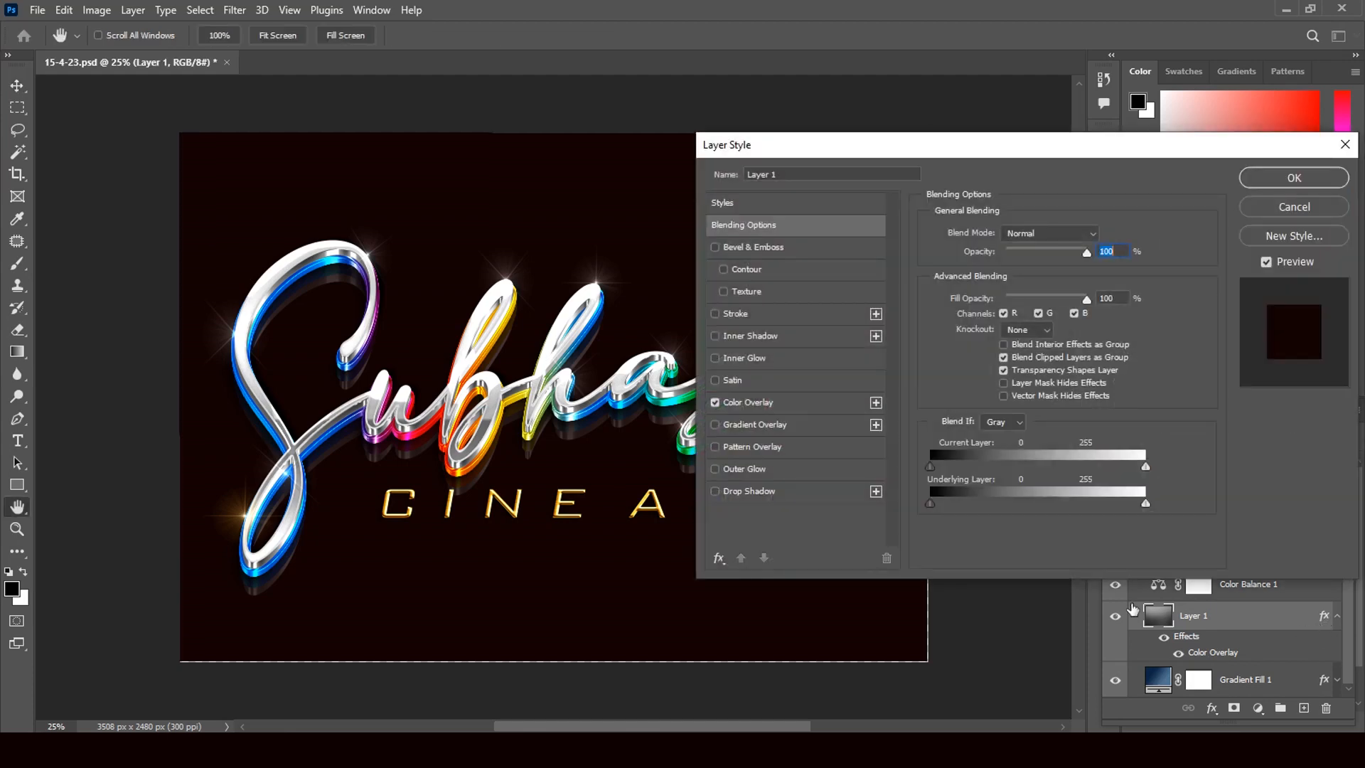
{"action": "left_click", "coordinate": [782, 404]}
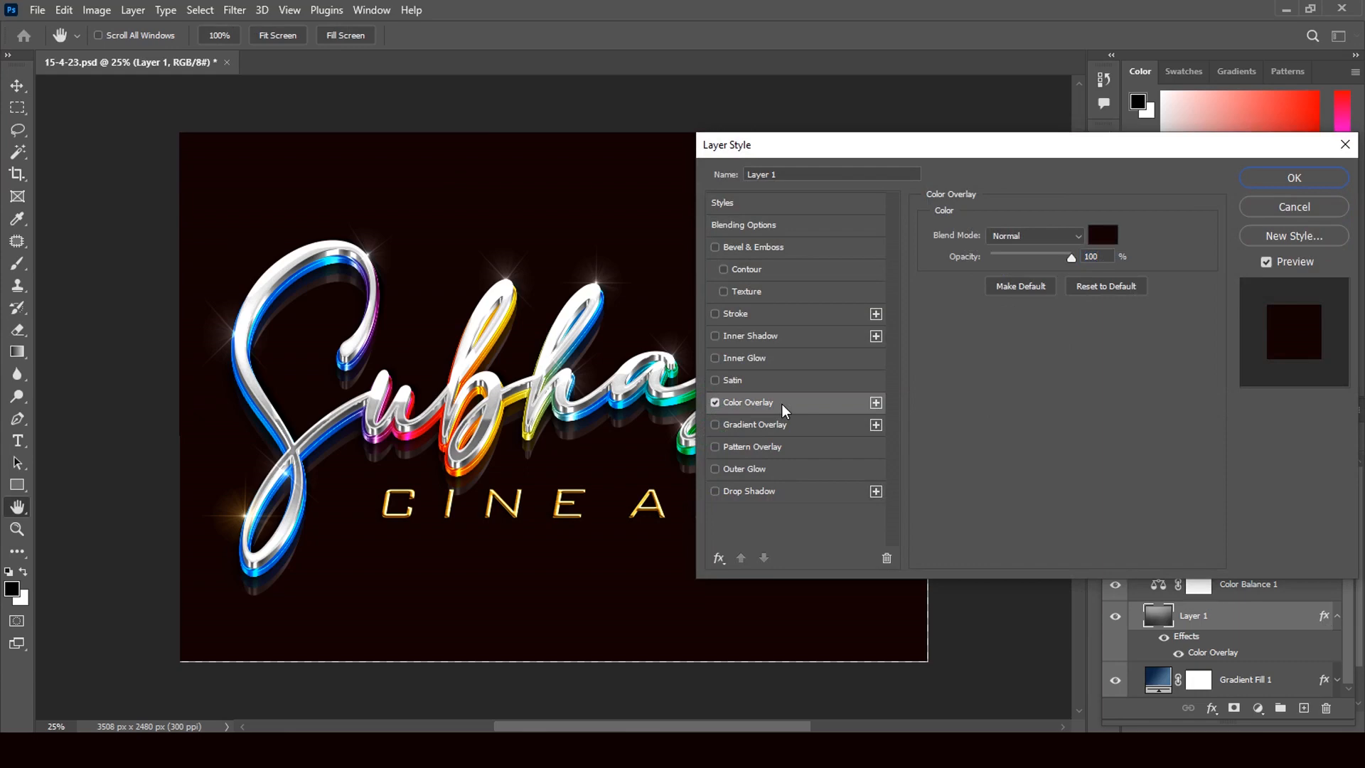
Change the background overlay colour from red to dark teal #0a202b and apply the style
{"action": "left_click", "coordinate": [1101, 235]}
{"action": "left_click", "coordinate": [944, 411]}
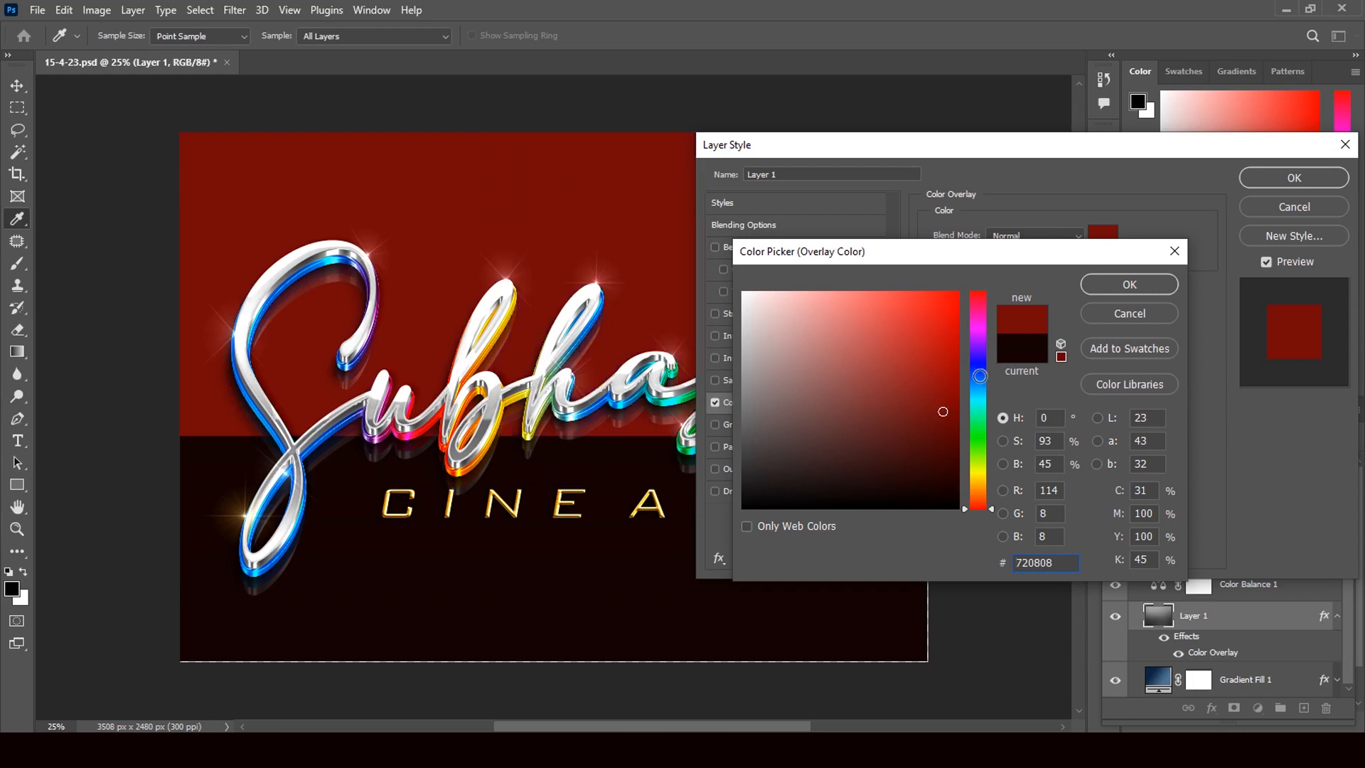
{"action": "left_click", "coordinate": [978, 376]}
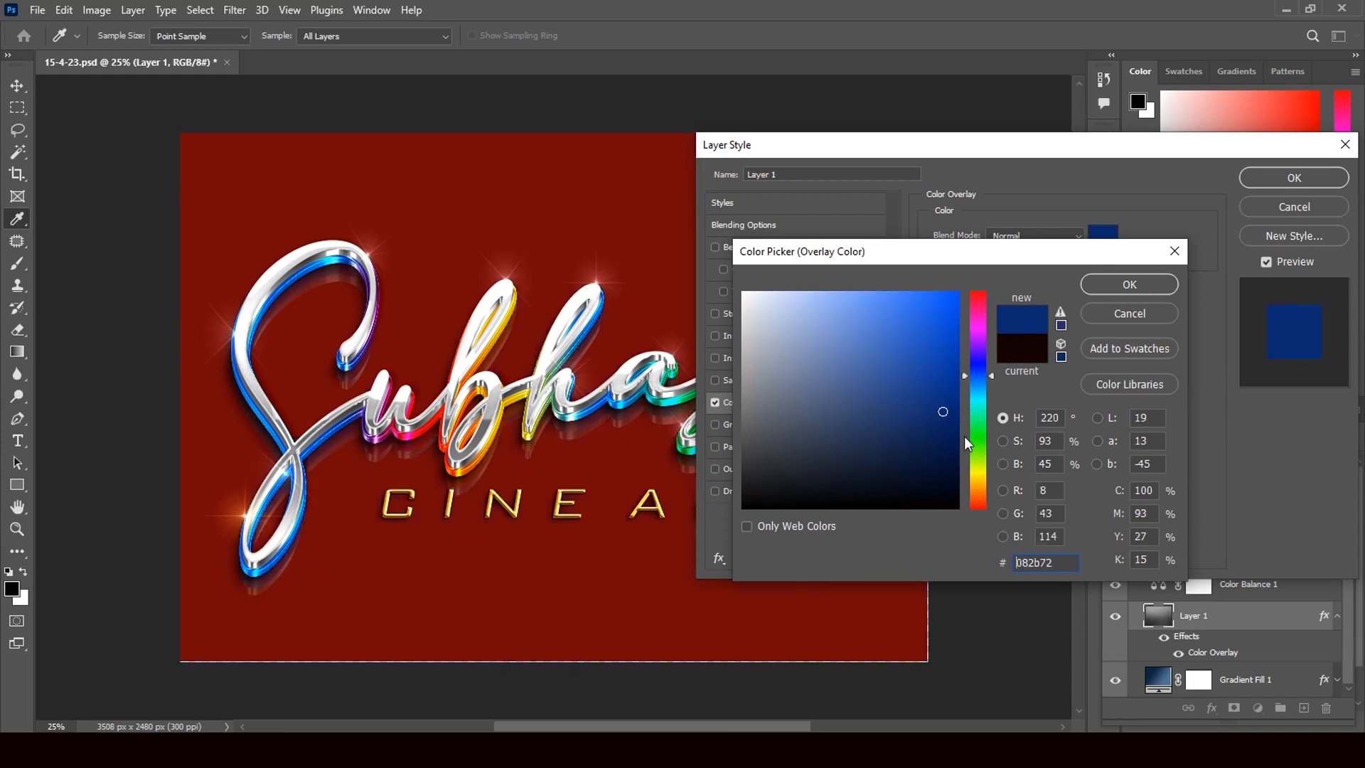
{"action": "left_click_drag", "start_coordinate": [944, 450], "coordinate": [932, 462]}
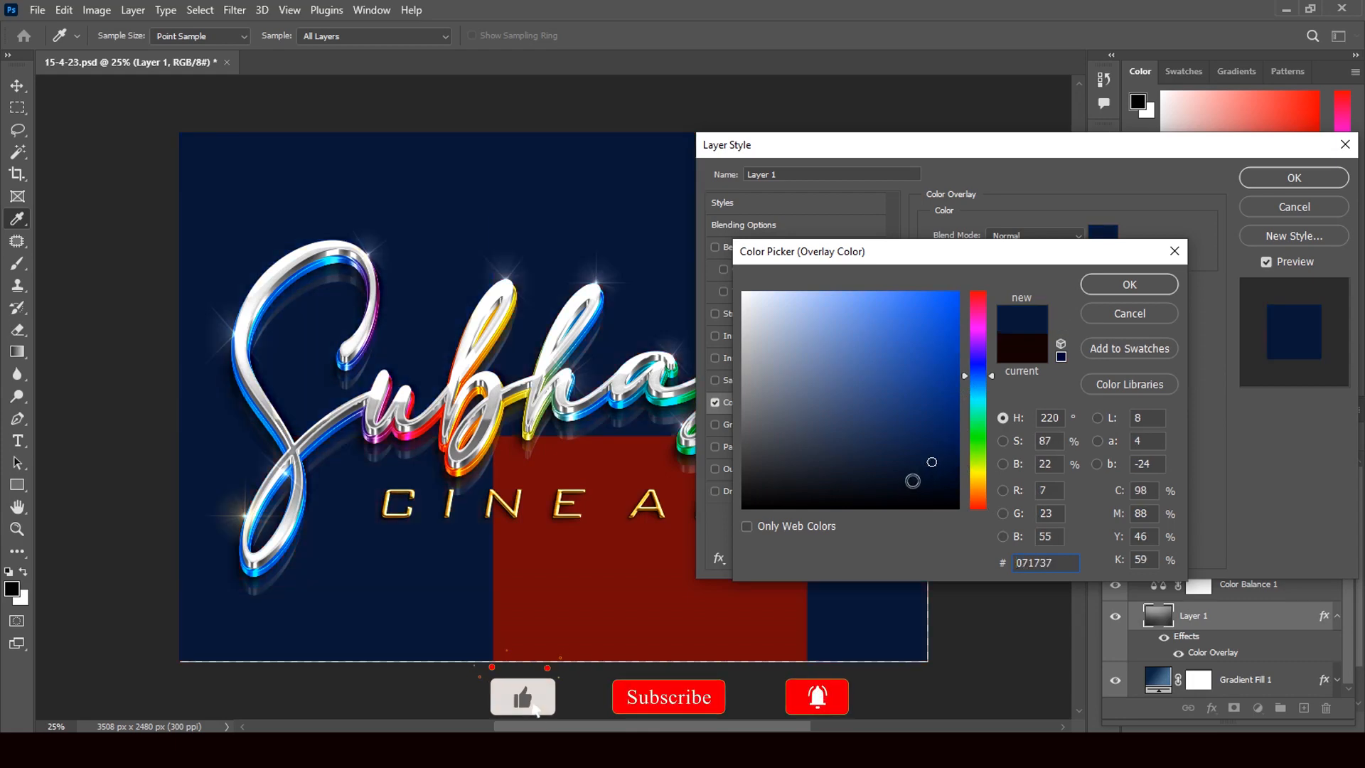
{"action": "left_click", "coordinate": [979, 389]}
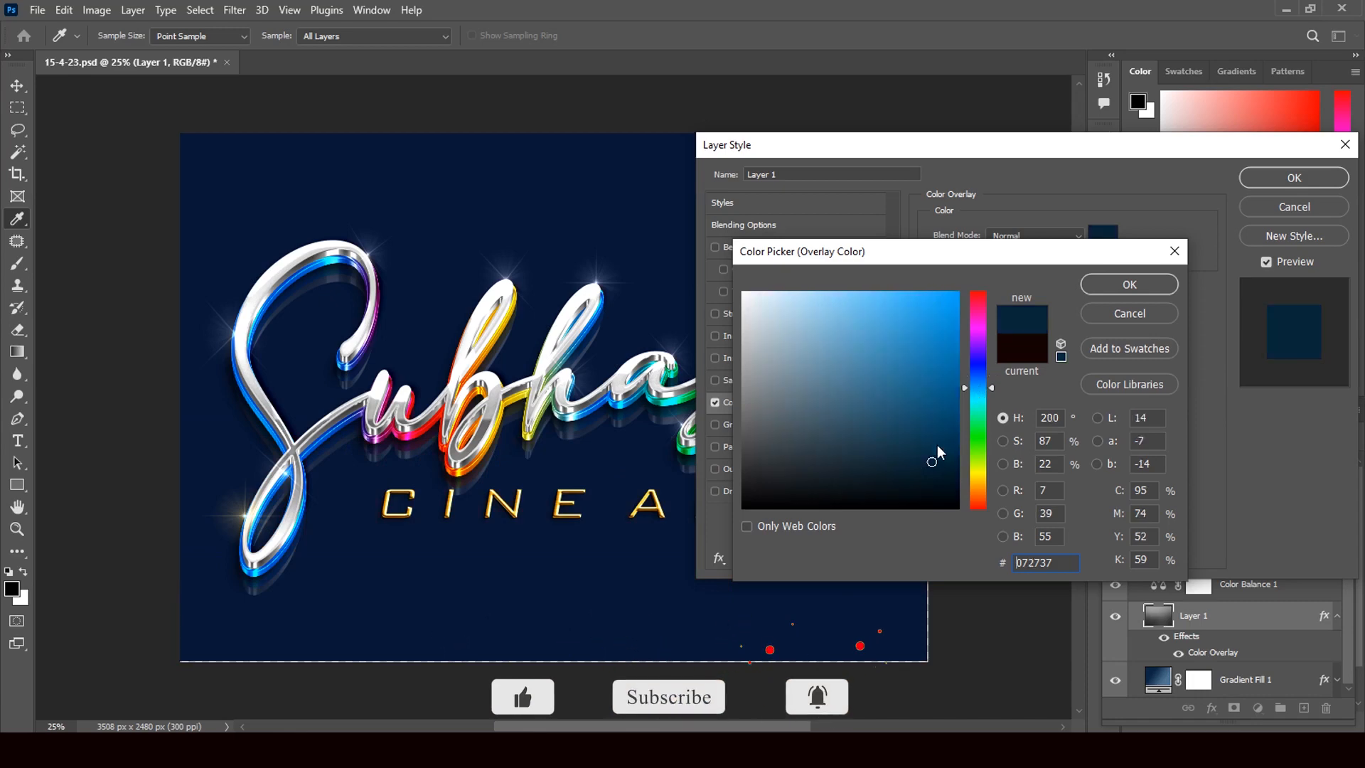
{"action": "left_click", "coordinate": [908, 472]}
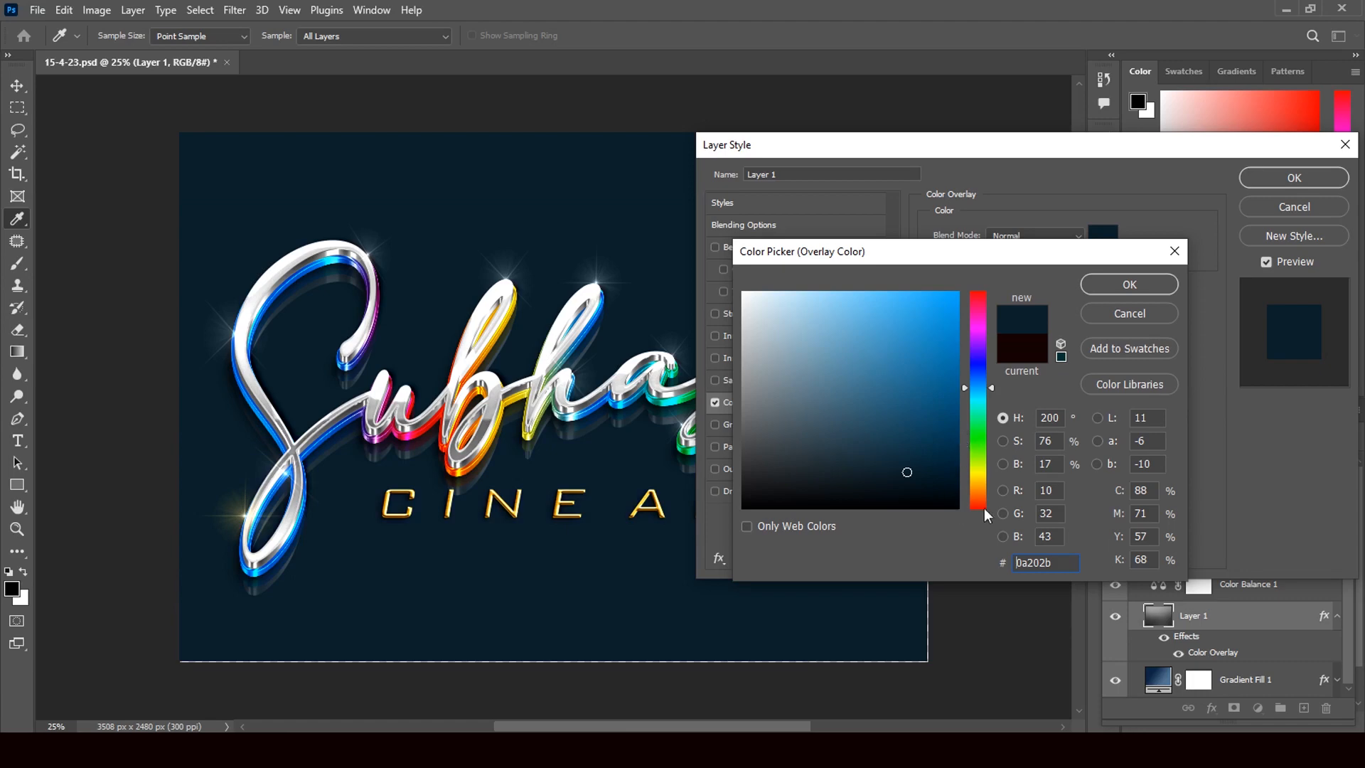
{"action": "left_click", "coordinate": [1150, 284]}
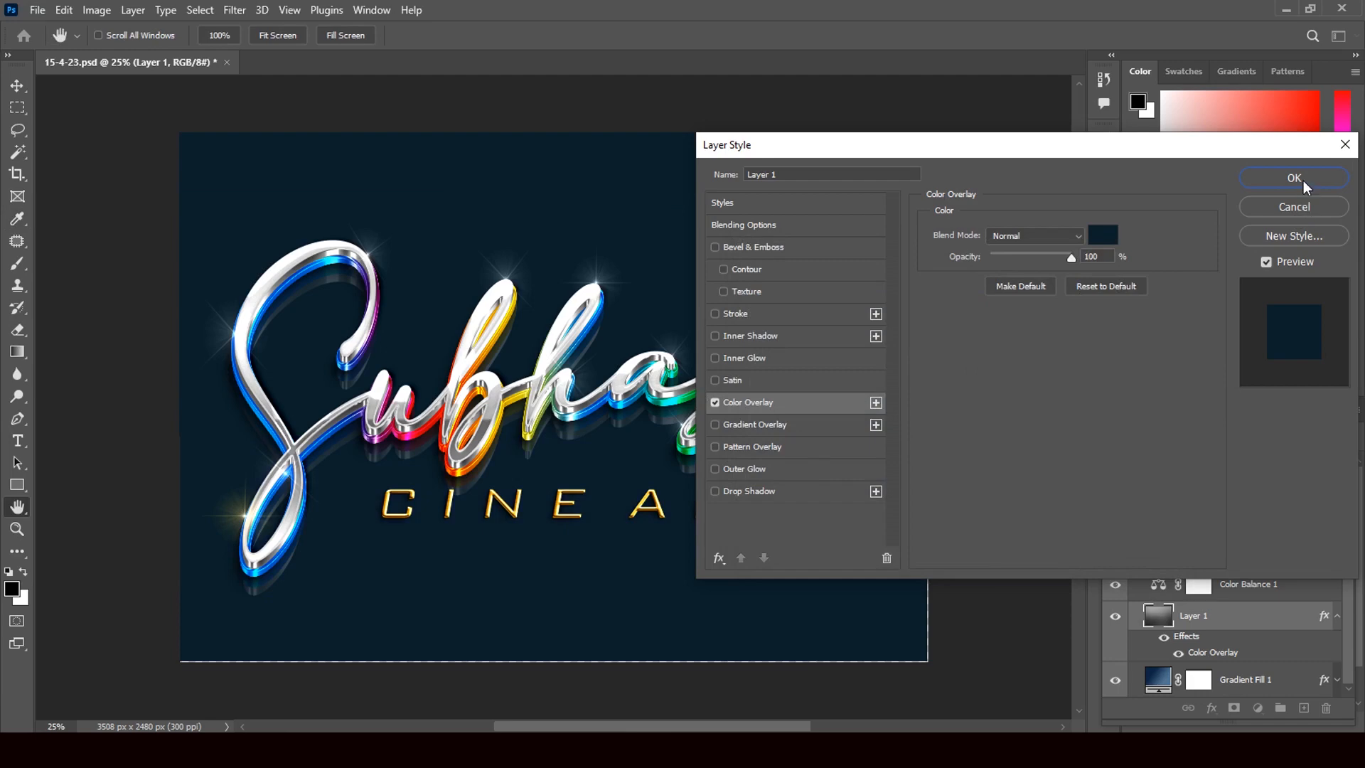
{"action": "left_click", "coordinate": [715, 247]}
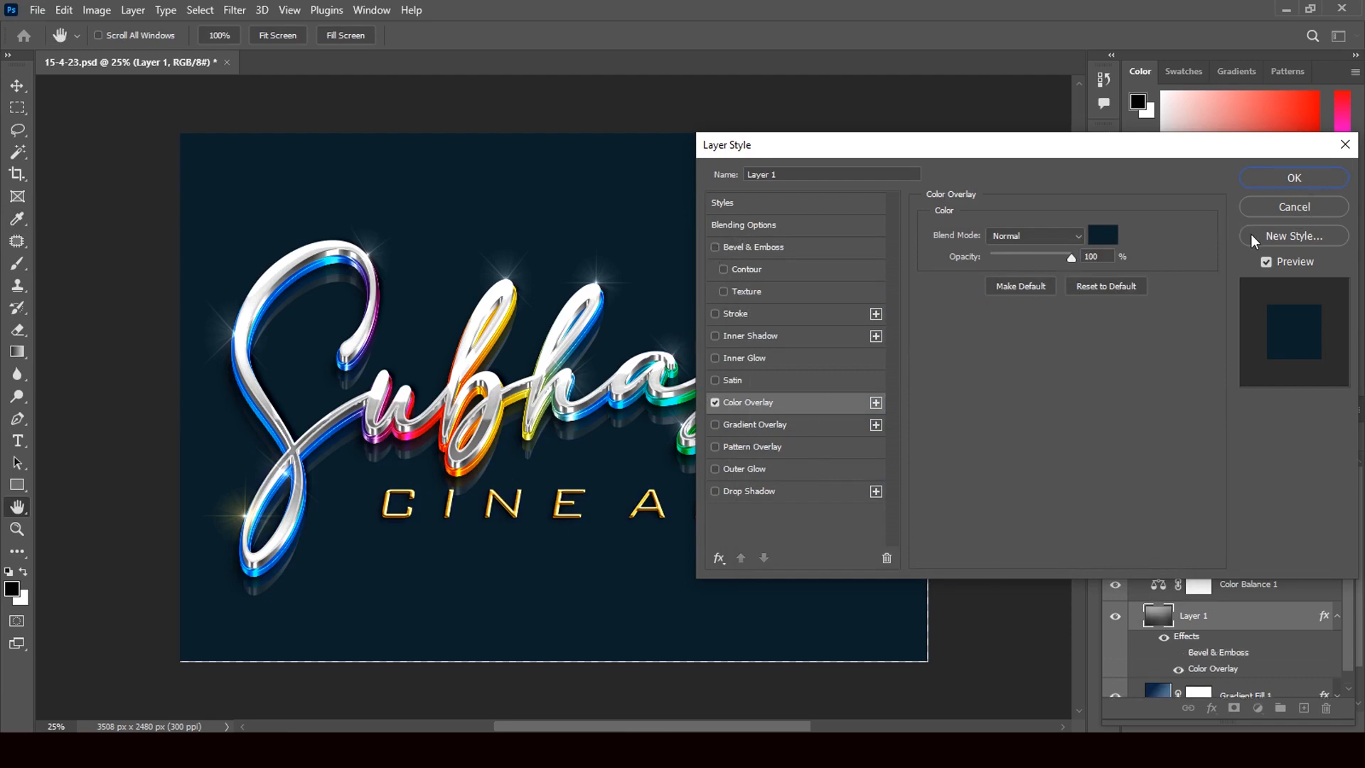
{"action": "left_click", "coordinate": [1303, 178]}
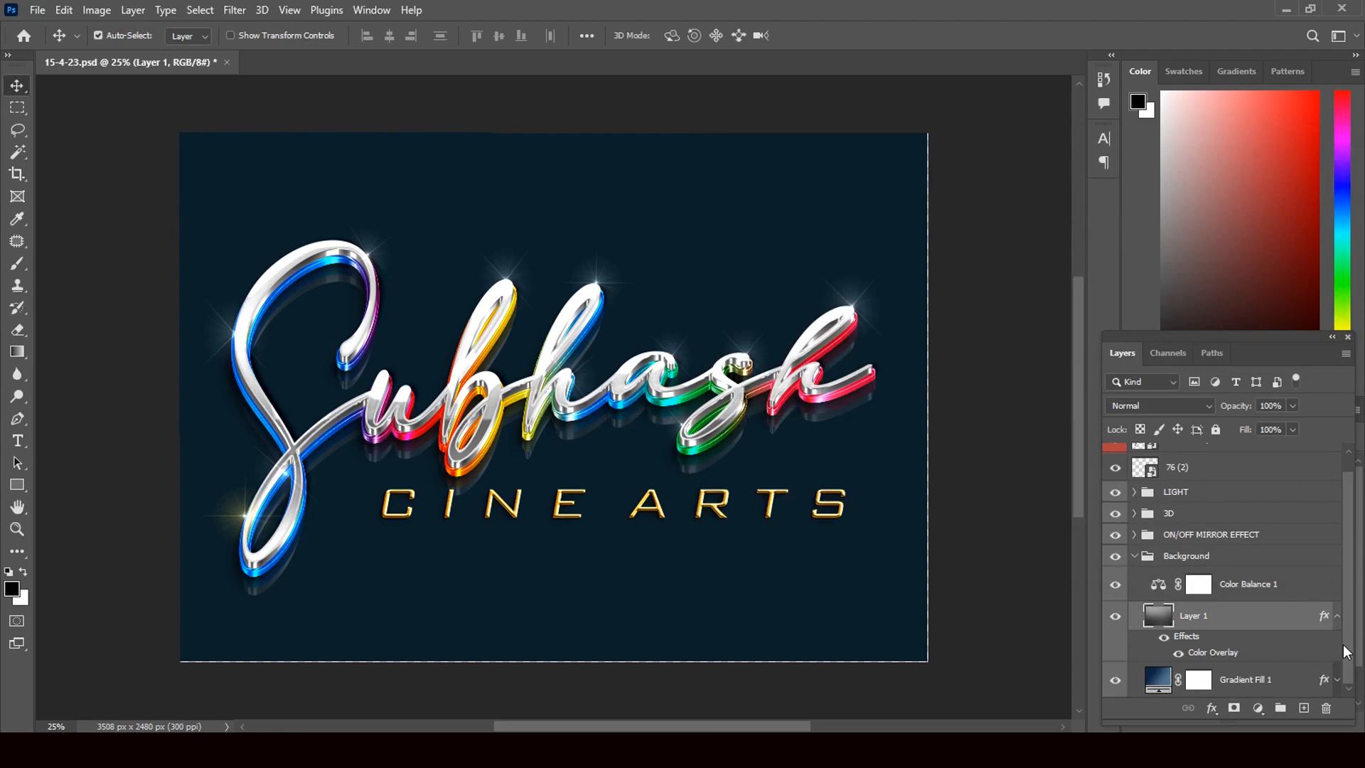
Inspect Gradient Fill 1's layer style and close it without changes
{"action": "left_click", "coordinate": [1327, 681]}
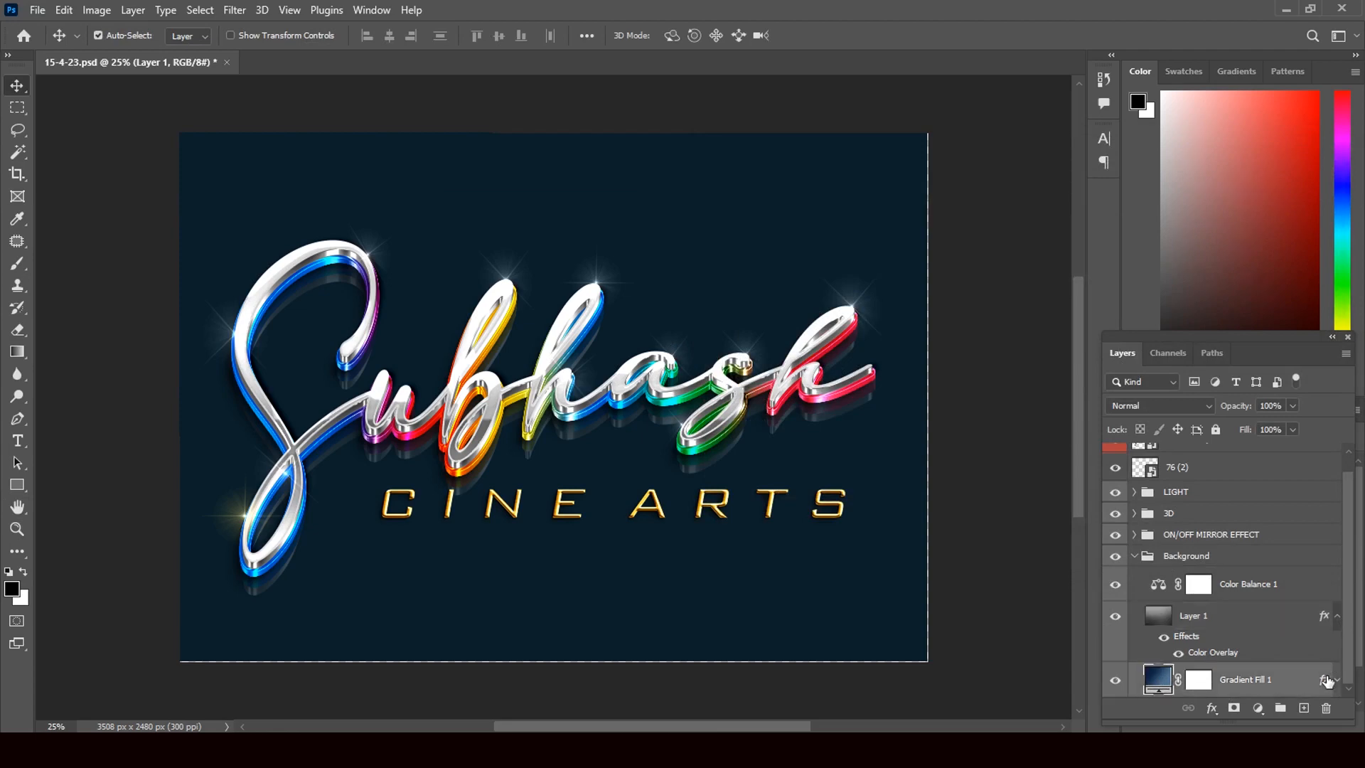
{"action": "key", "text": "h"}
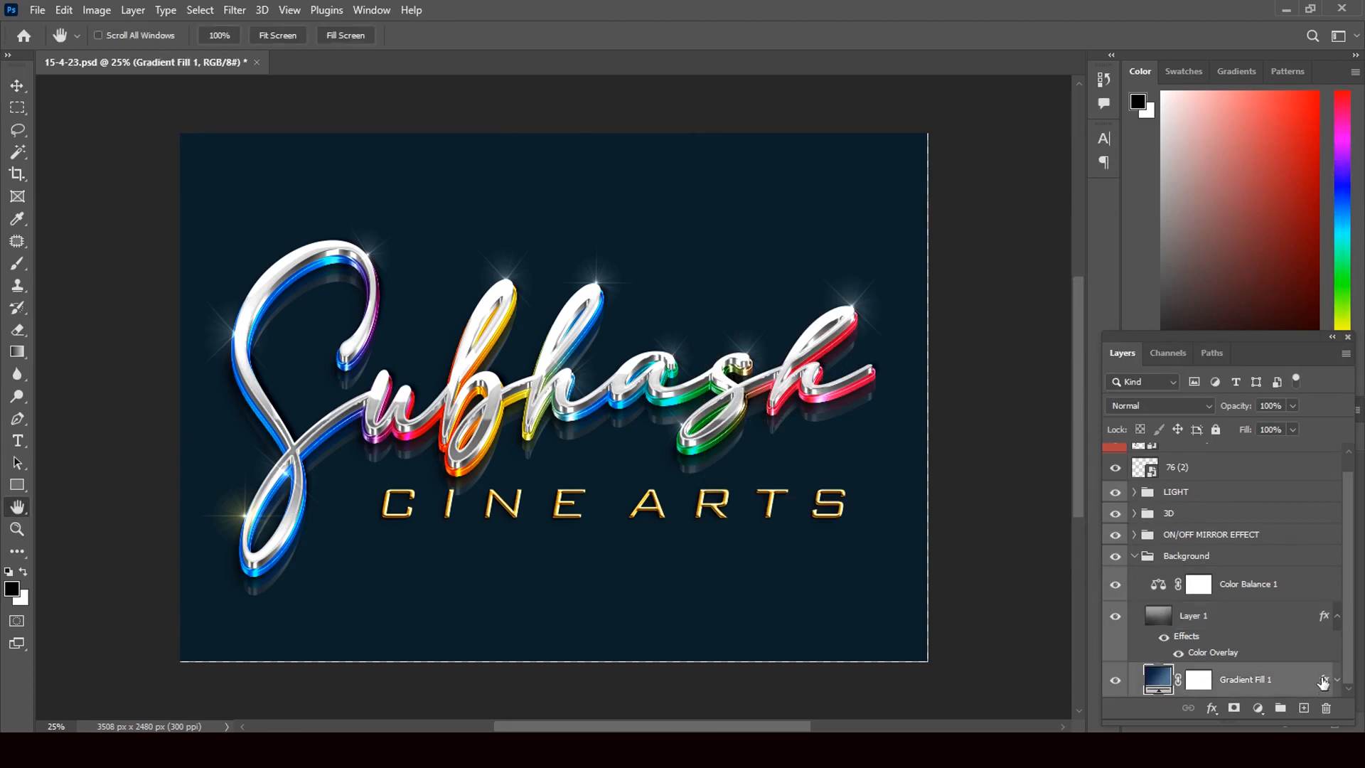
{"action": "double_click", "coordinate": [1324, 681]}
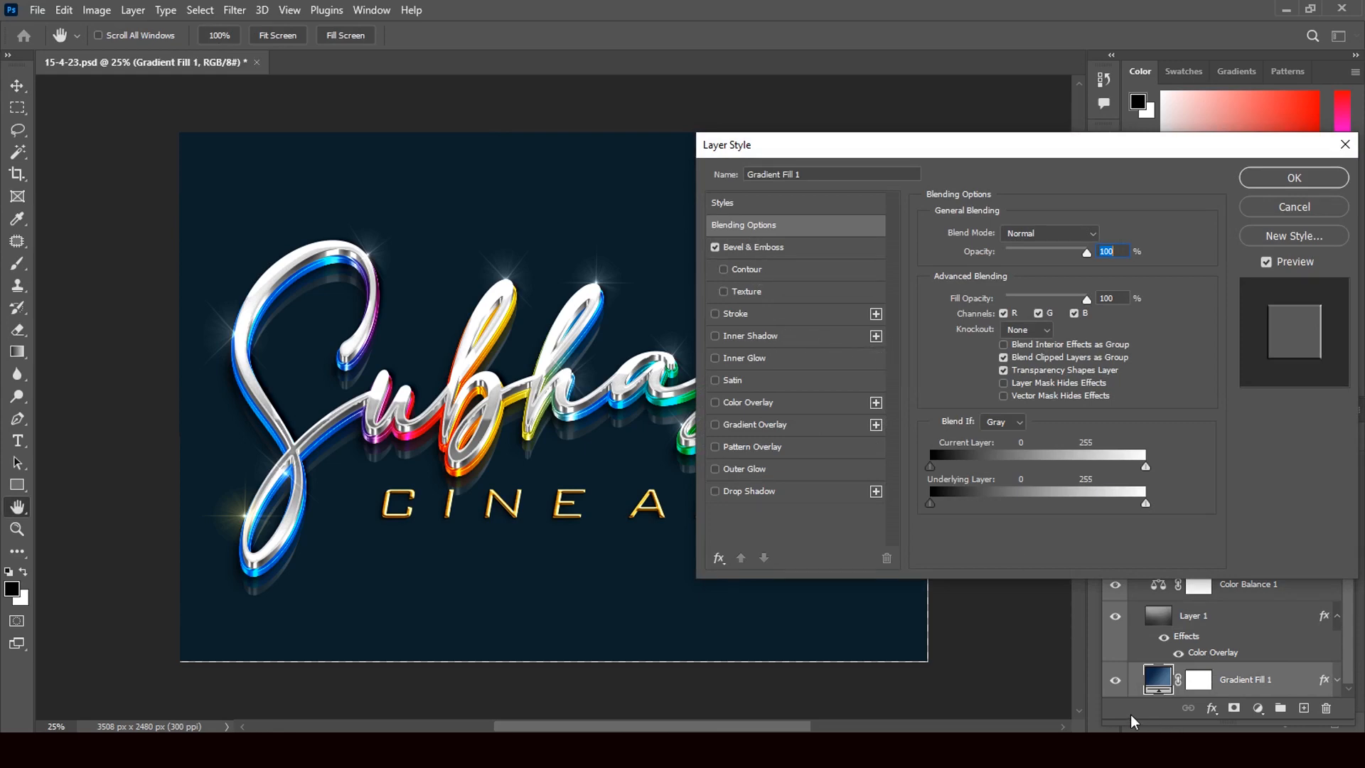
{"action": "key", "text": "Escape"}
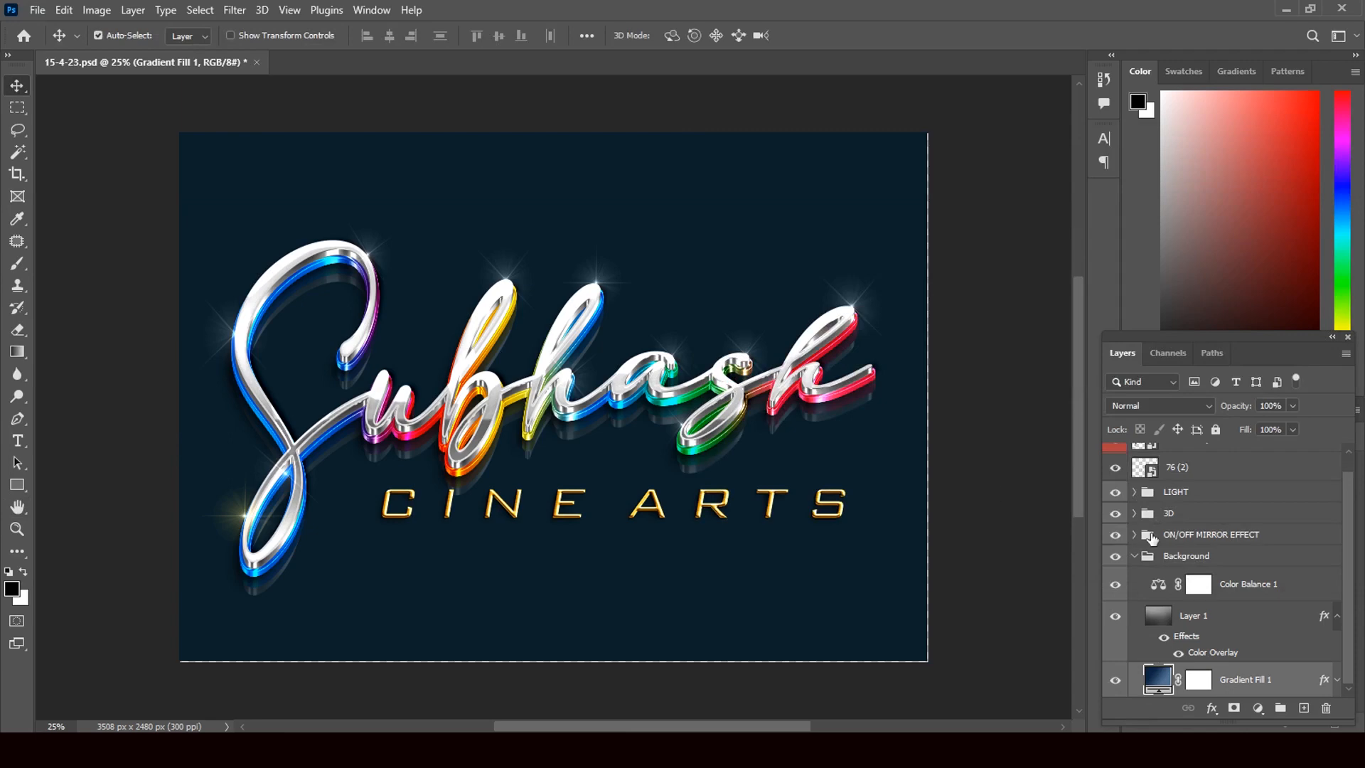
Make the 76 (2) and Click hare your name layers visible
{"action": "scroll", "coordinate": [1352, 577], "scroll_direction": "up", "scroll_amount": 2}
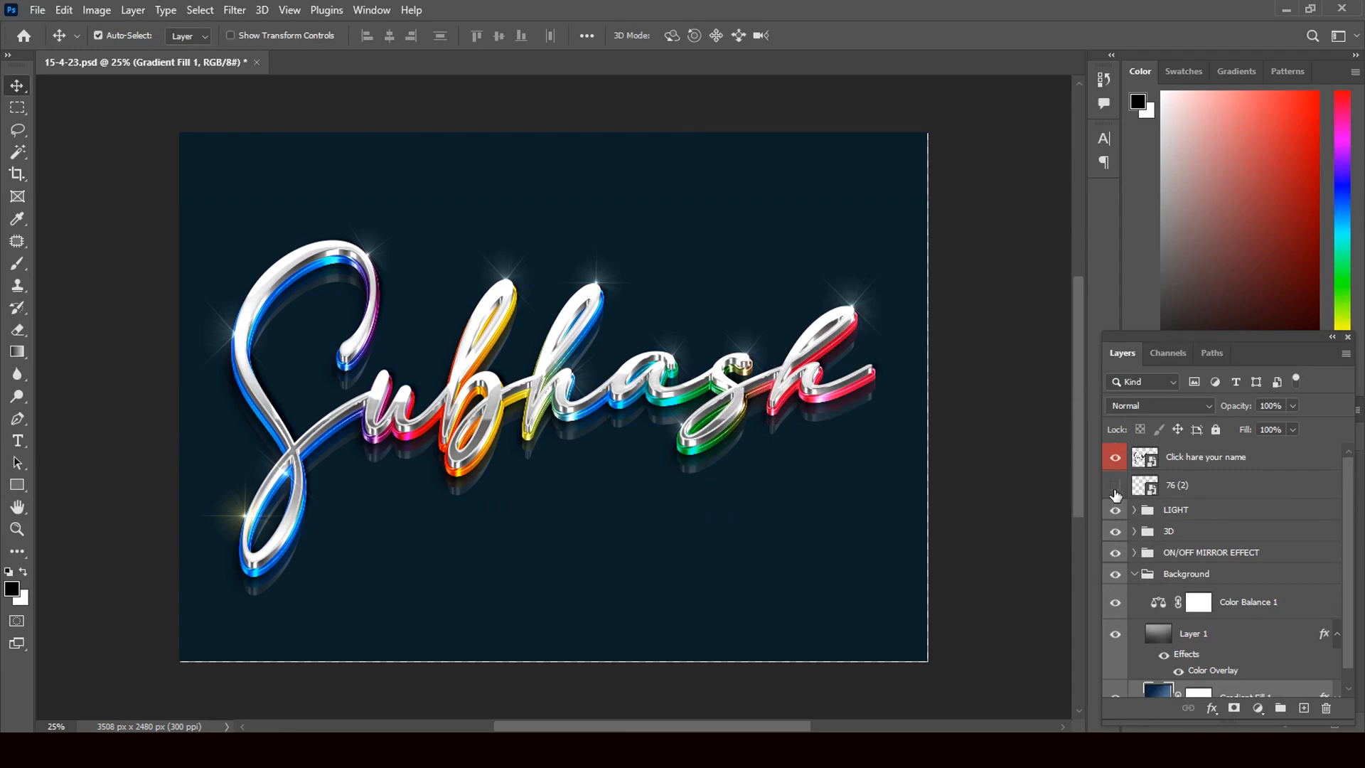
{"action": "left_click", "coordinate": [1115, 489]}
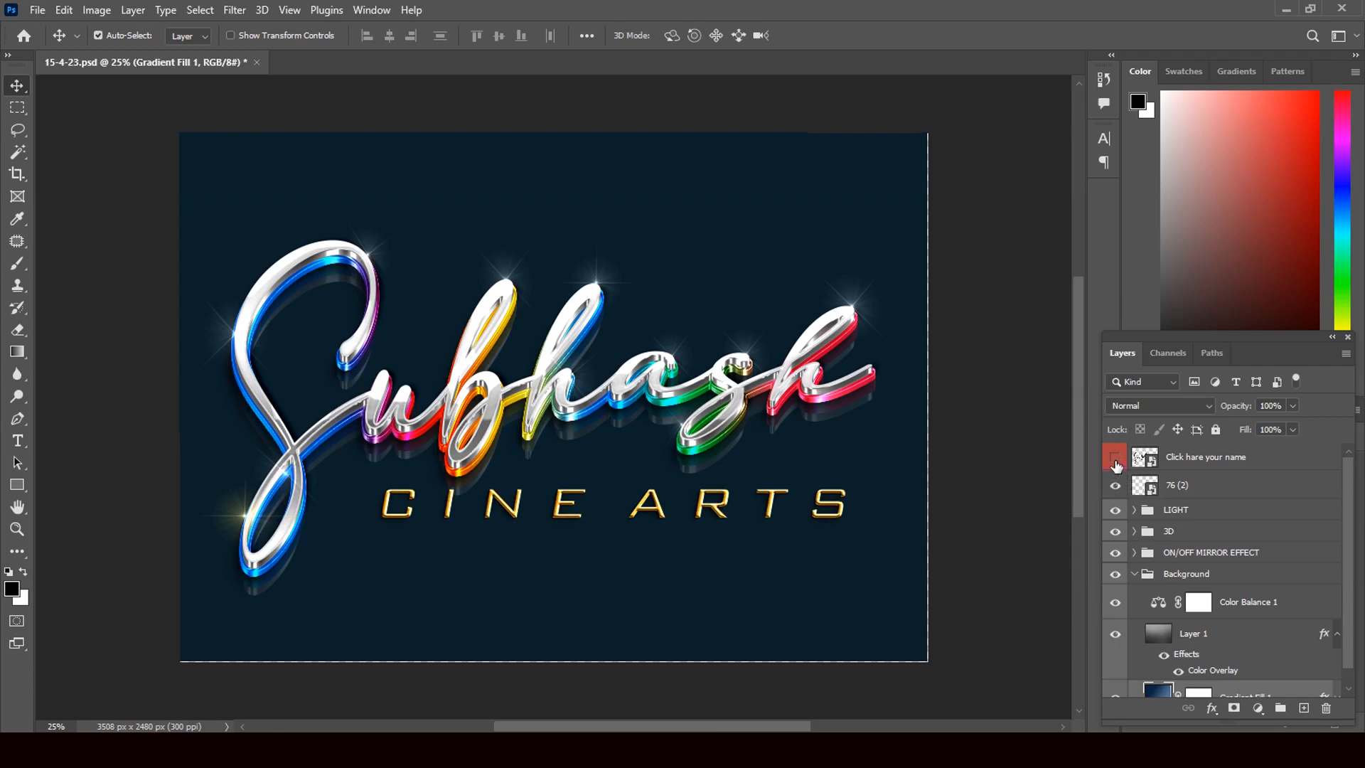
{"action": "left_click", "coordinate": [1116, 458]}
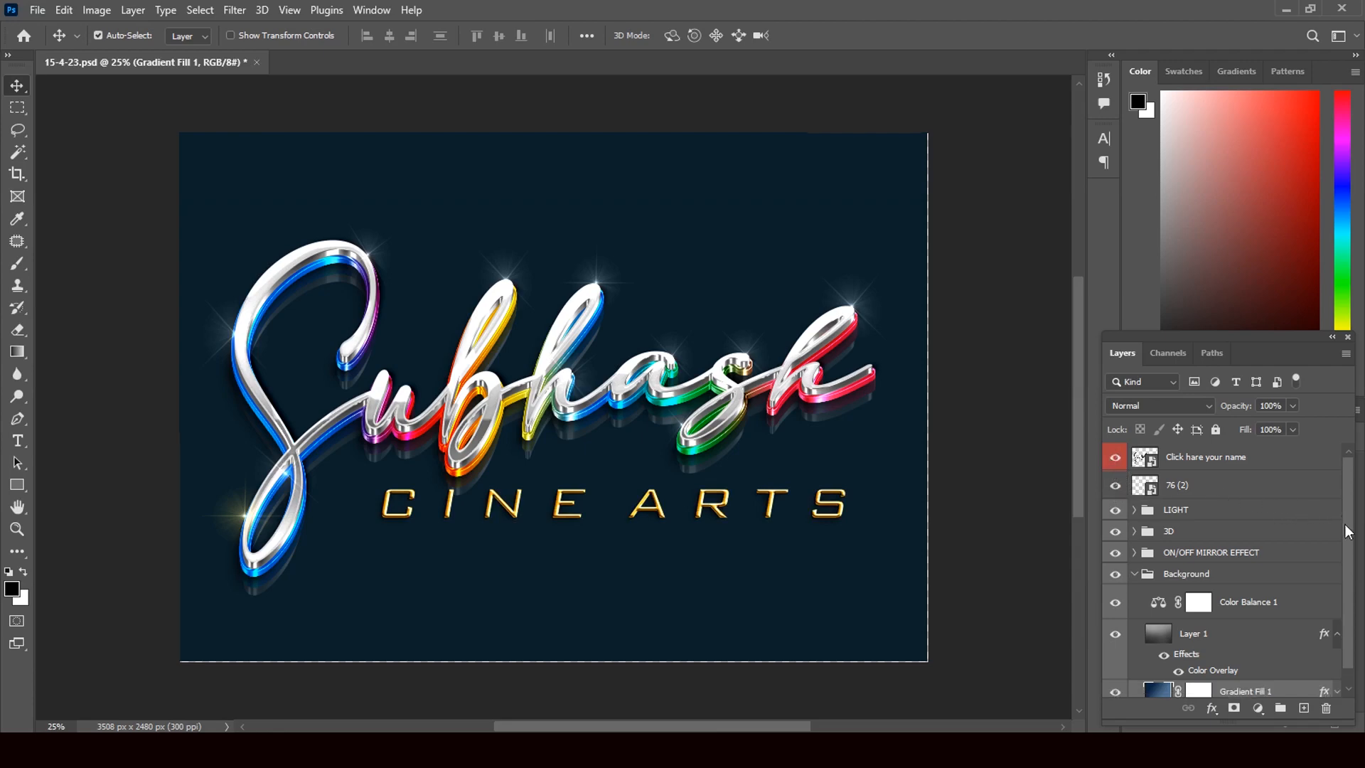
{"action": "scroll", "coordinate": [1346, 561], "scroll_direction": "down", "scroll_amount": 1}
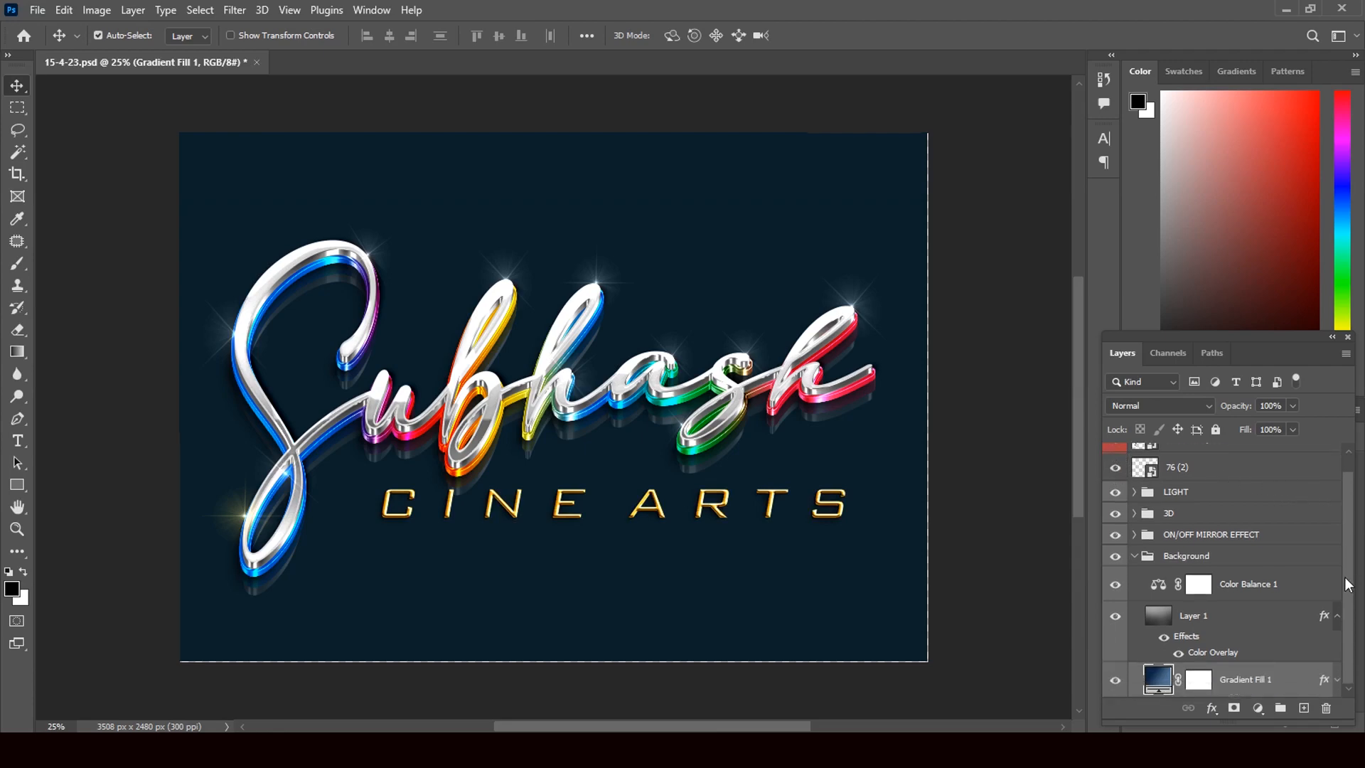
Hide Gradient Fill 1, Layer 1, Color Balance 1, the Background group and LIGHT to isolate the chrome title
{"action": "left_click", "coordinate": [1116, 681]}
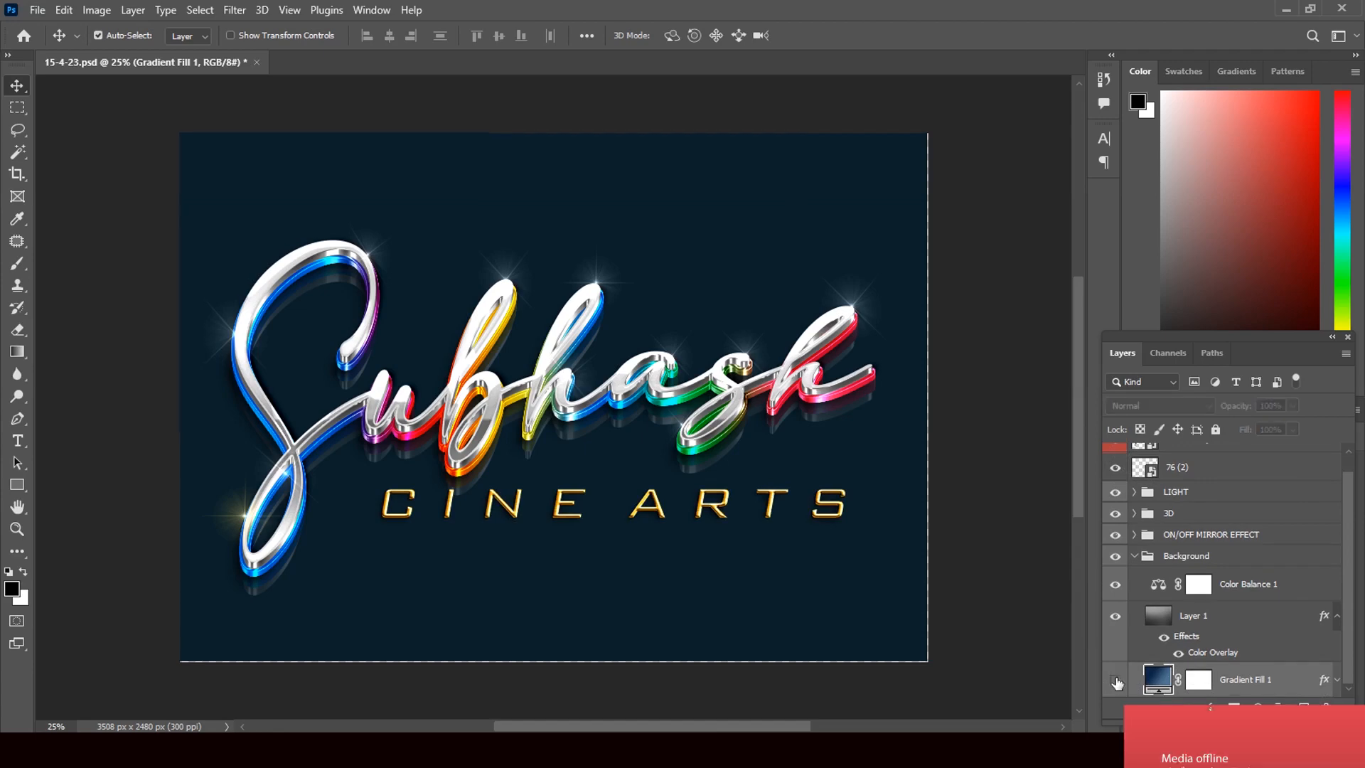
{"action": "left_click", "coordinate": [1115, 617]}
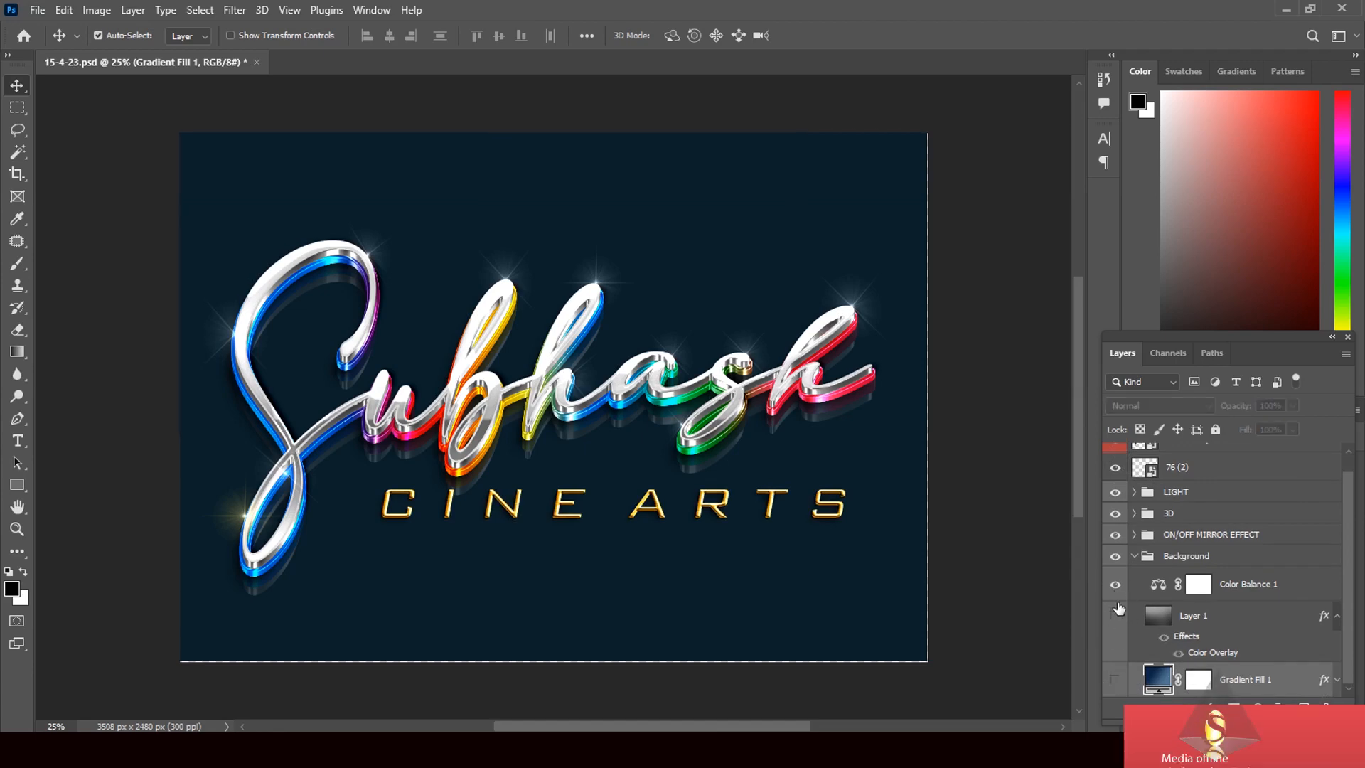
{"action": "left_click", "coordinate": [1115, 585]}
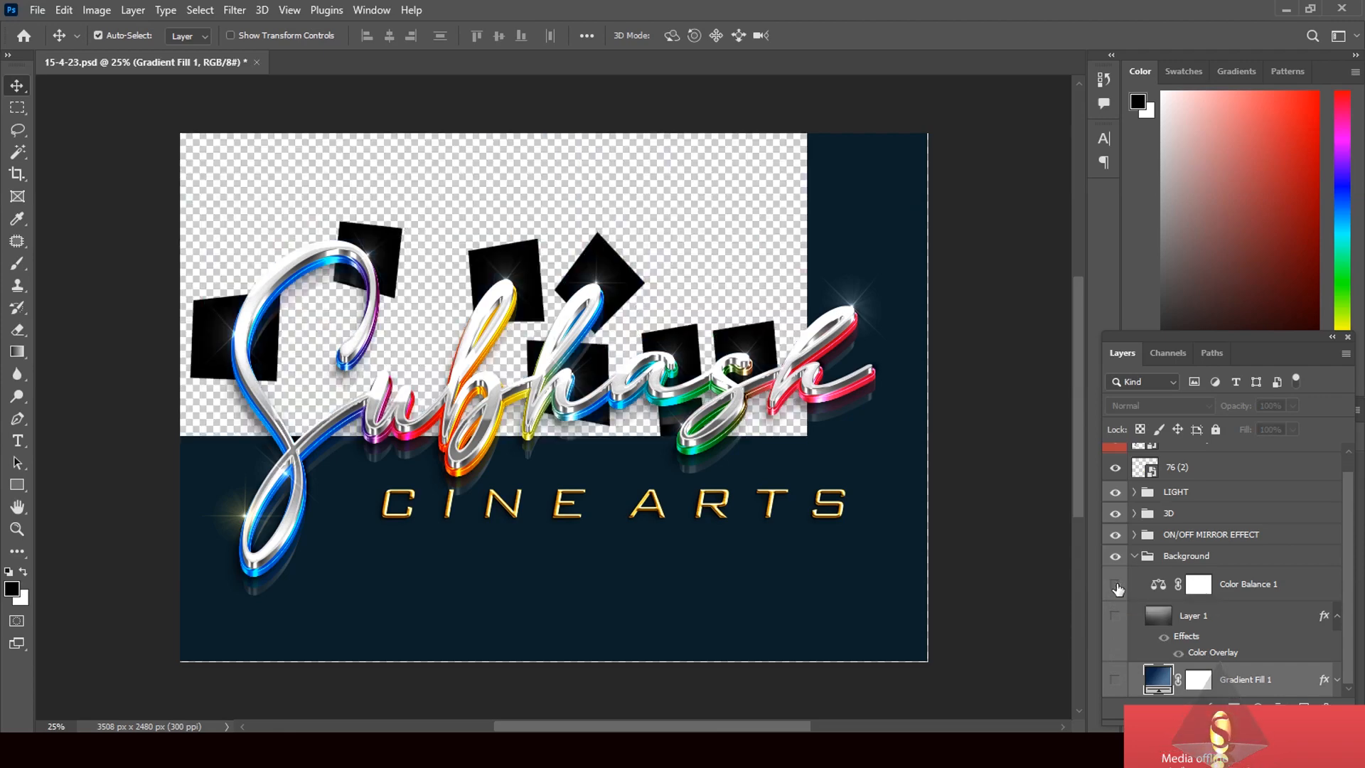
{"action": "left_click", "coordinate": [1116, 559]}
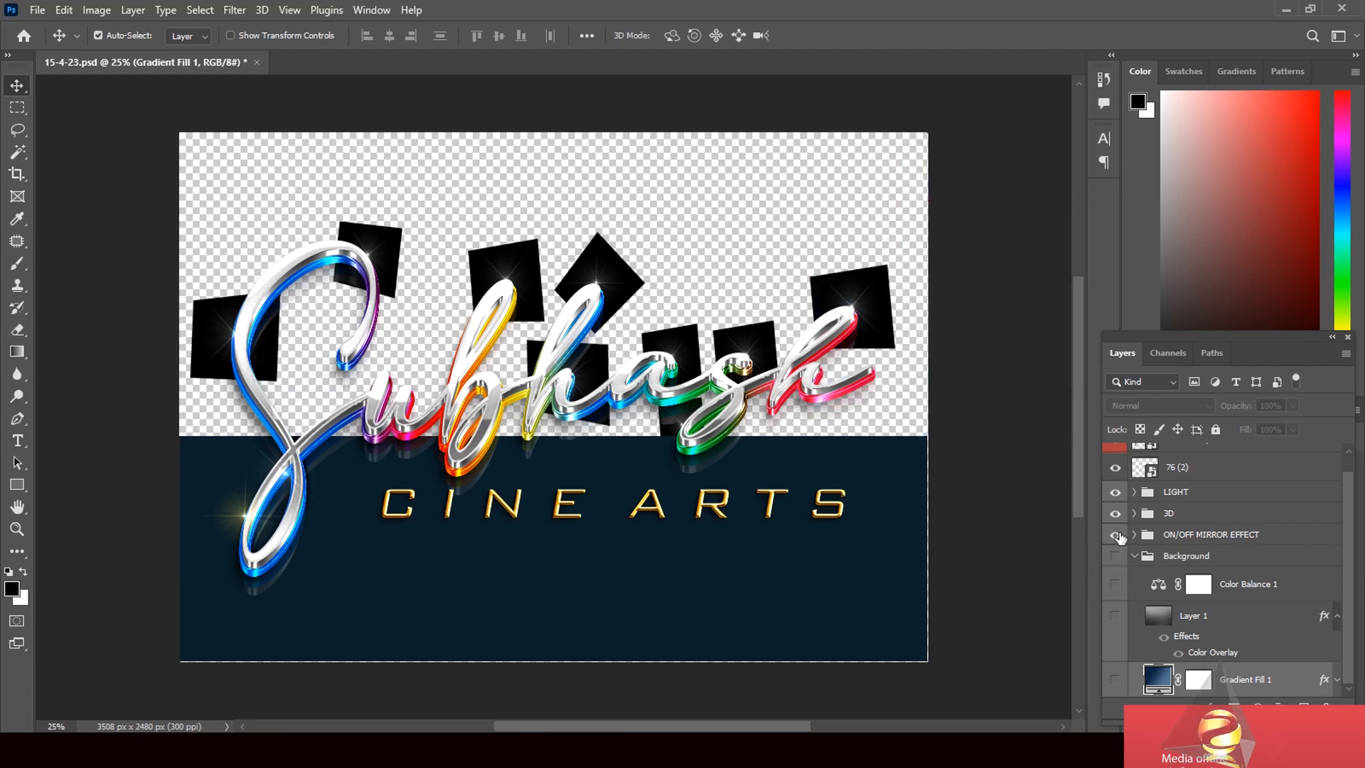
{"action": "left_click", "coordinate": [1116, 493]}
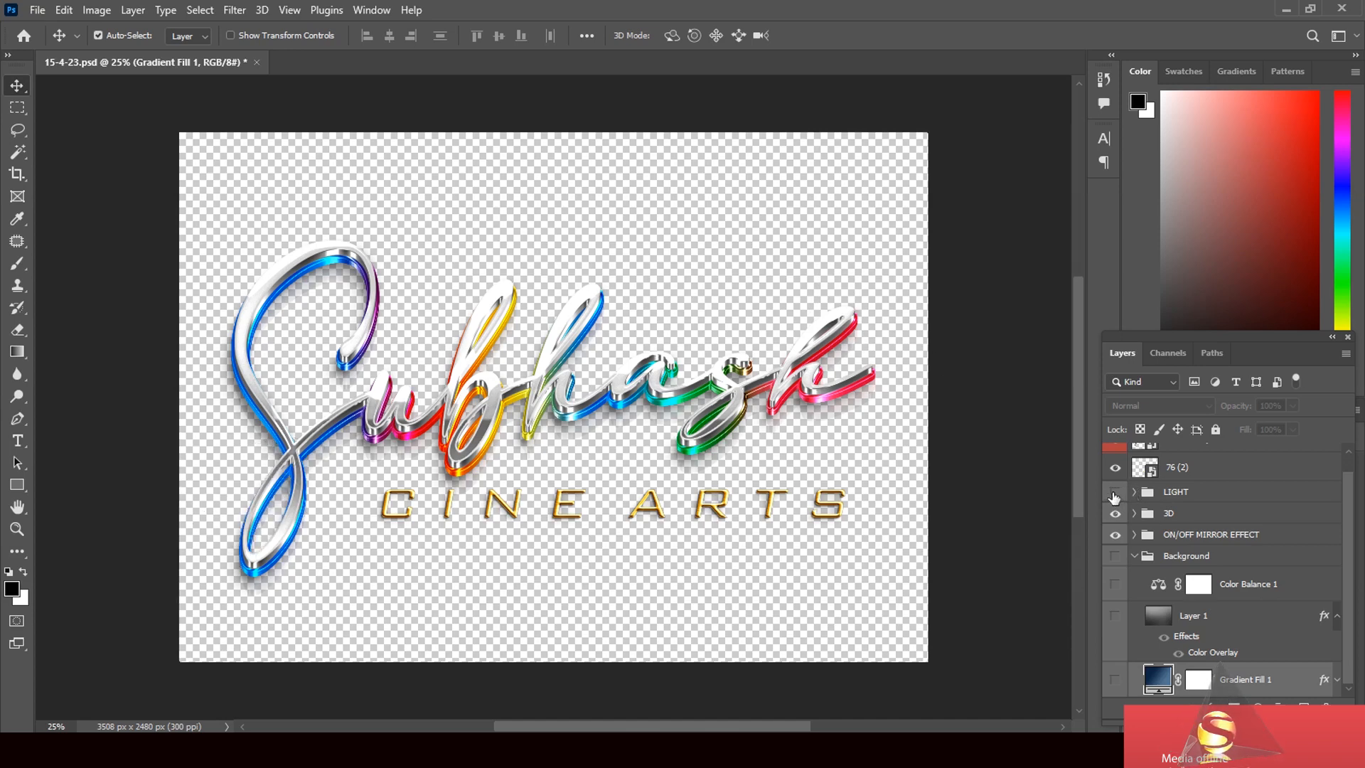
Show the Background group, Layer 1 and Gradient Fill 1 again
{"action": "left_click", "coordinate": [1115, 558]}
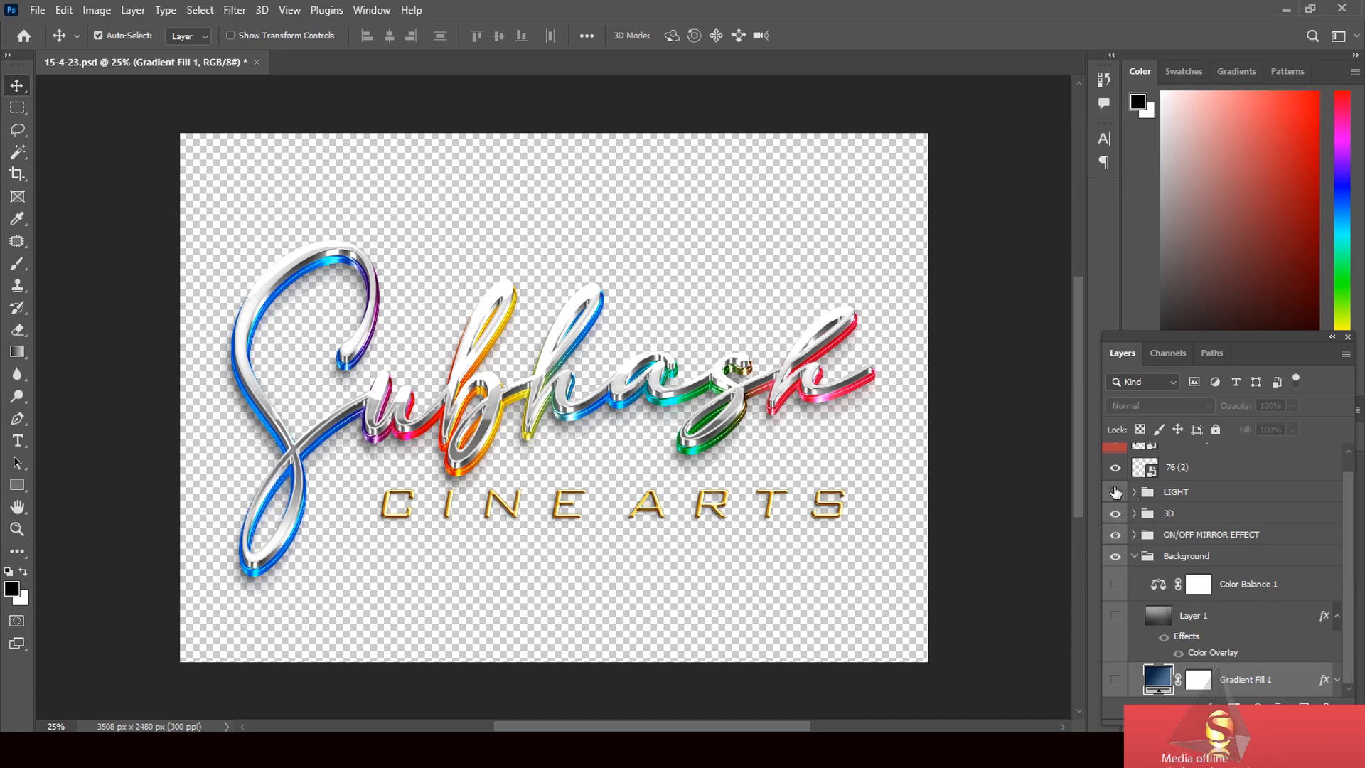
{"action": "left_click", "coordinate": [1116, 617]}
{"action": "left_click", "coordinate": [1117, 681]}
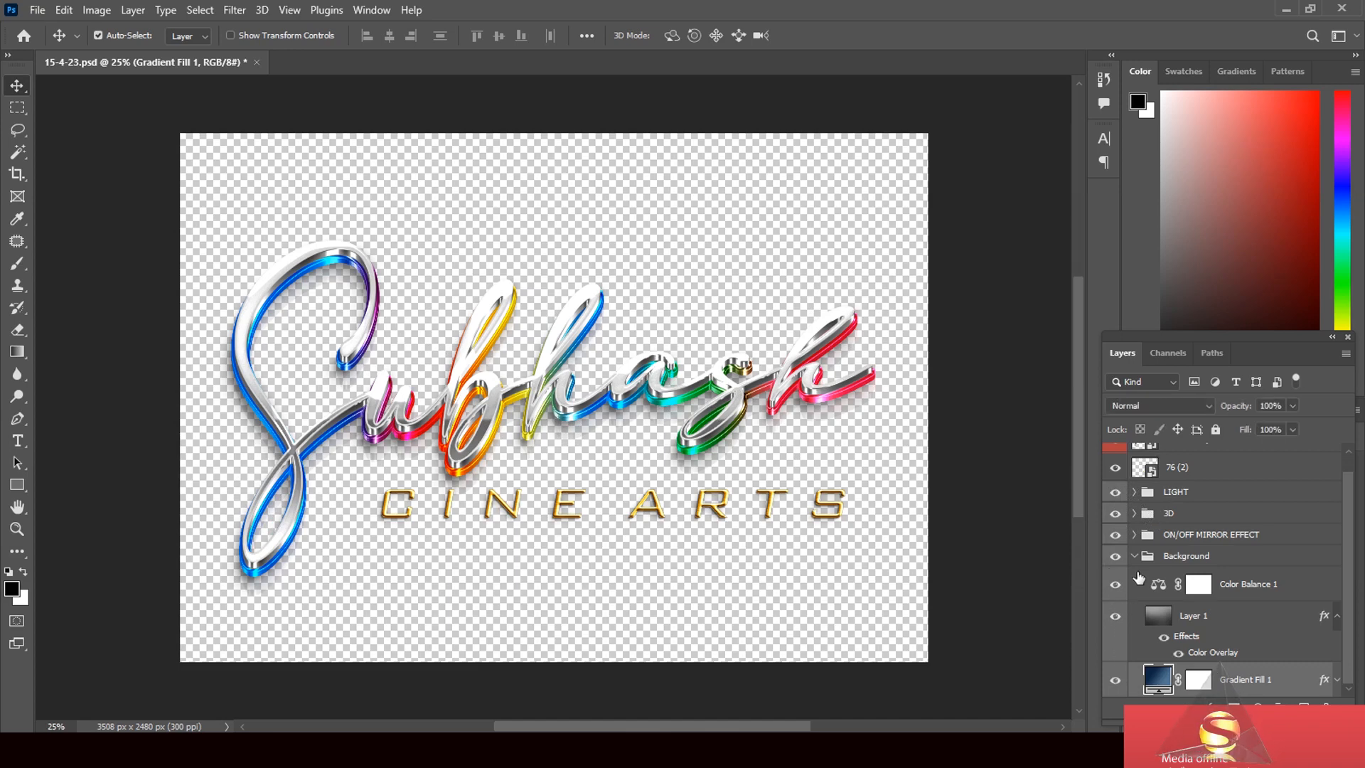